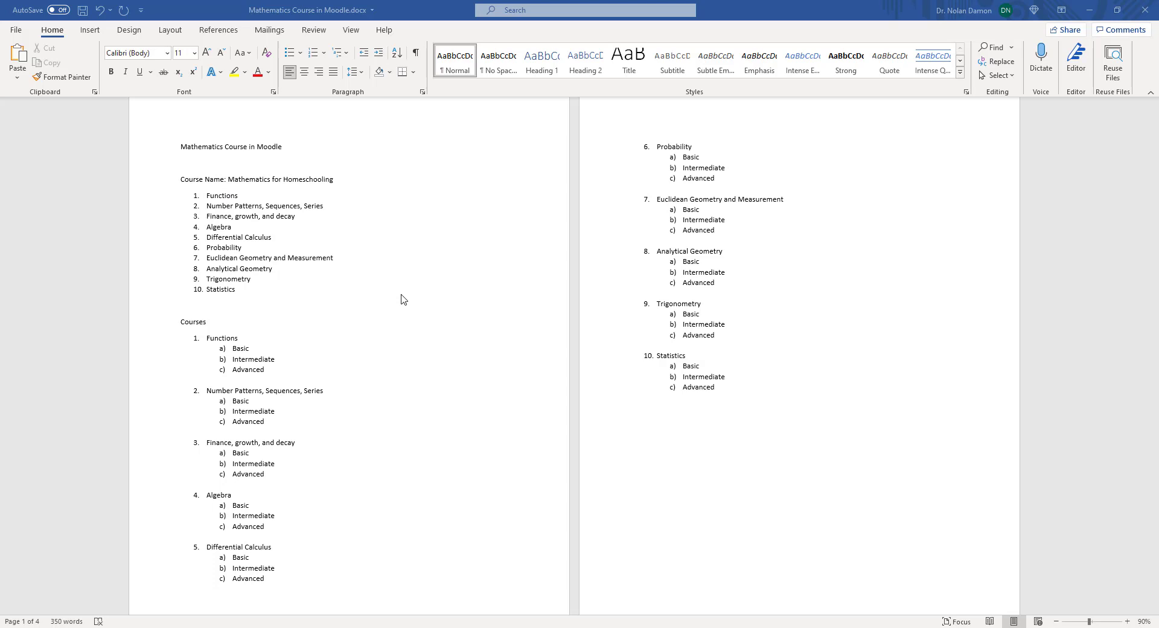
# Look over the Word course plan, then switch to Moodle's site home in Chrome.
pyautogui.moveTo(177, 179); pyautogui.dragTo(334, 179)
pyautogui.click(233, 180)
pyautogui.click(339, 227)
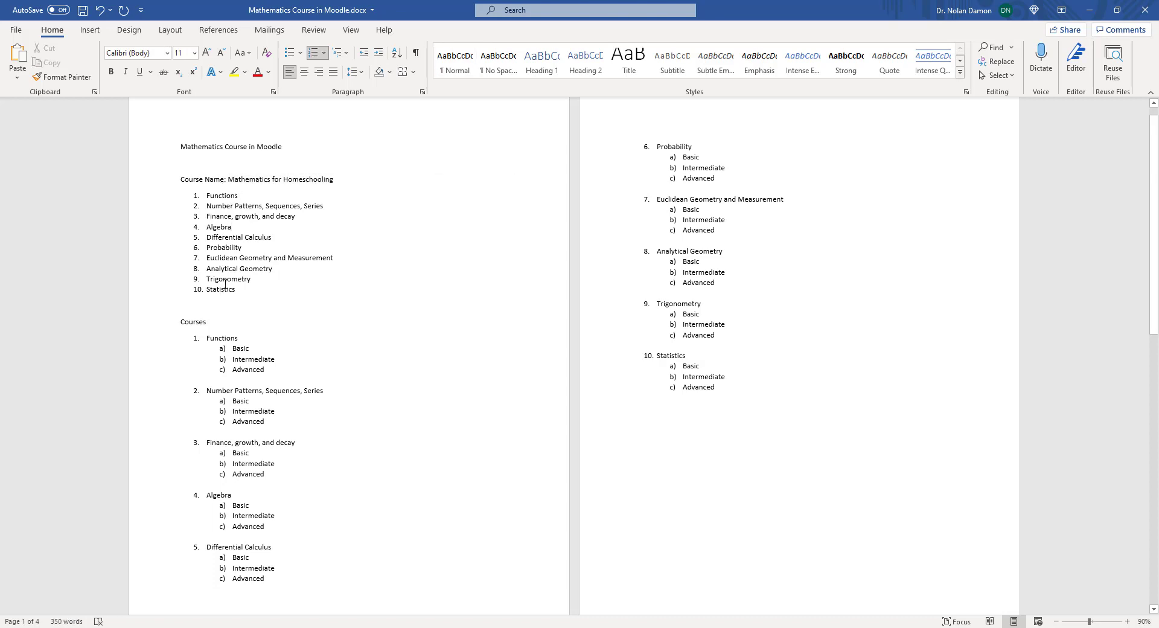
pyautogui.scroll(-3, 224, 288)
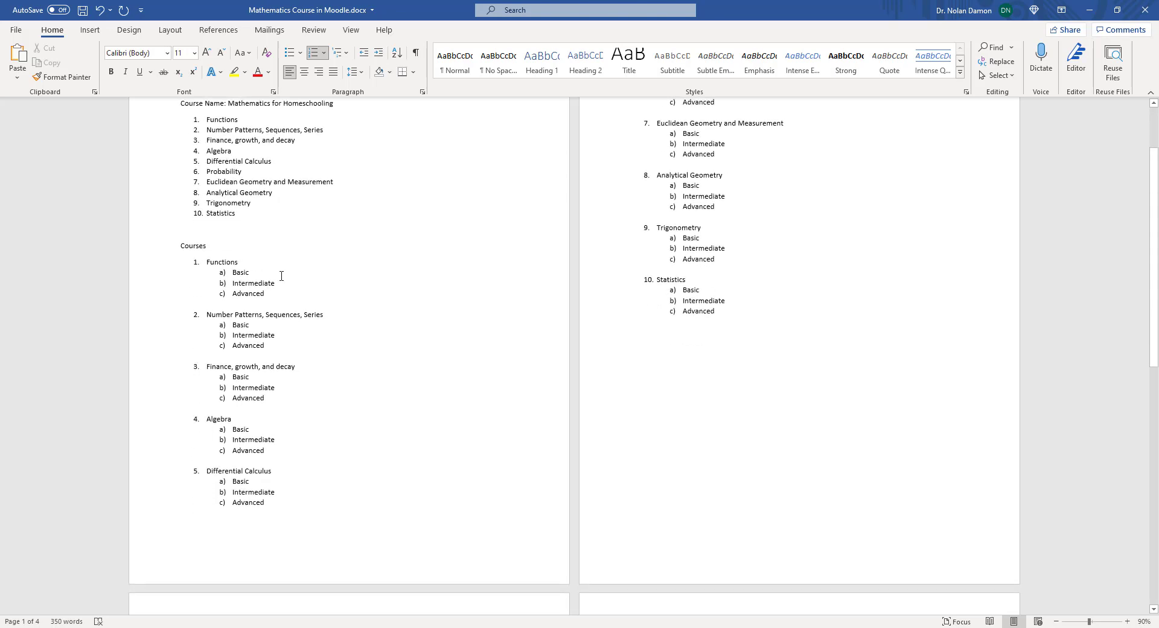
pyautogui.doubleClick(180, 246)
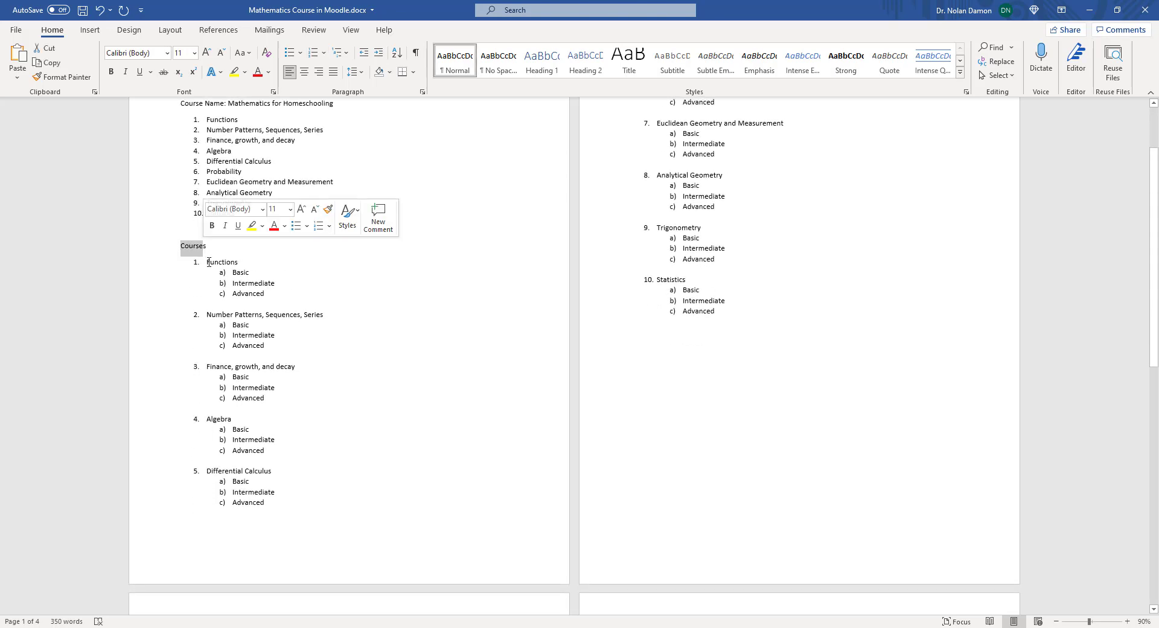
pyautogui.click(273, 280)
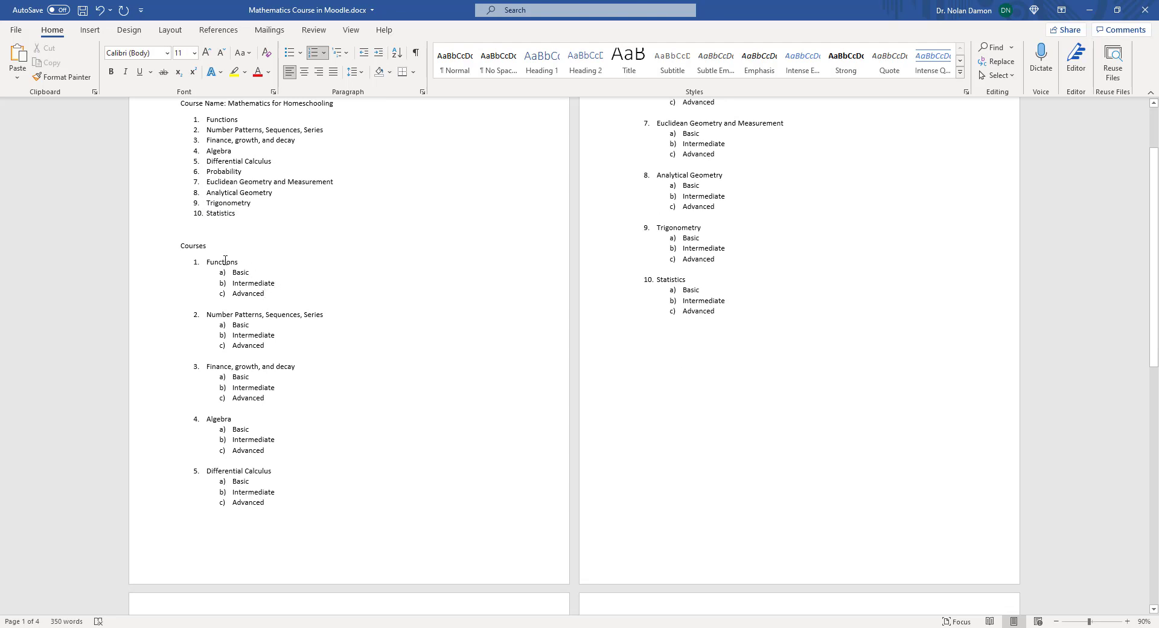
pyautogui.scroll(2, 225, 260)
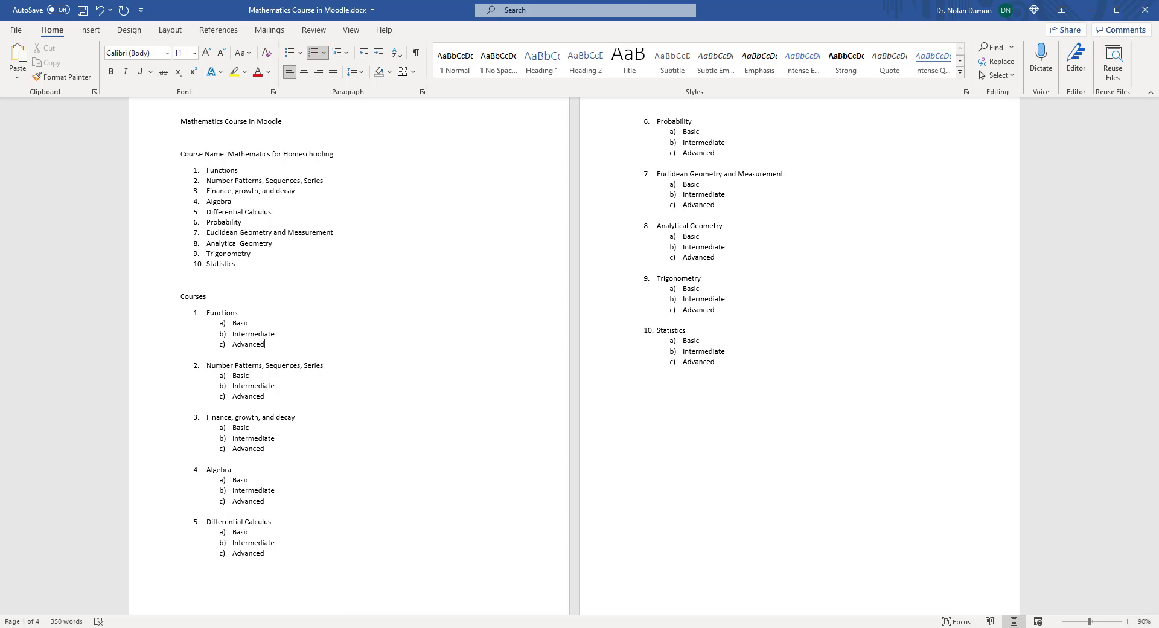
pyautogui.hotkey('alt', 'Tab')
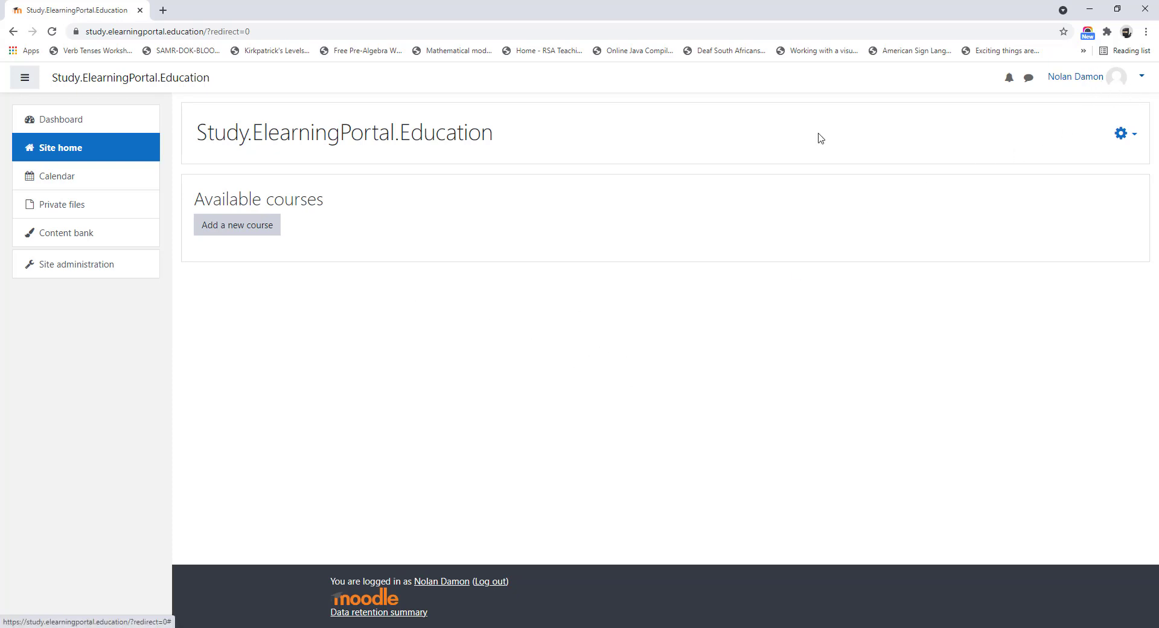
# Reach Course and category management, listing only Miscellaneous, and begin a new category.
pyautogui.click(73, 271)
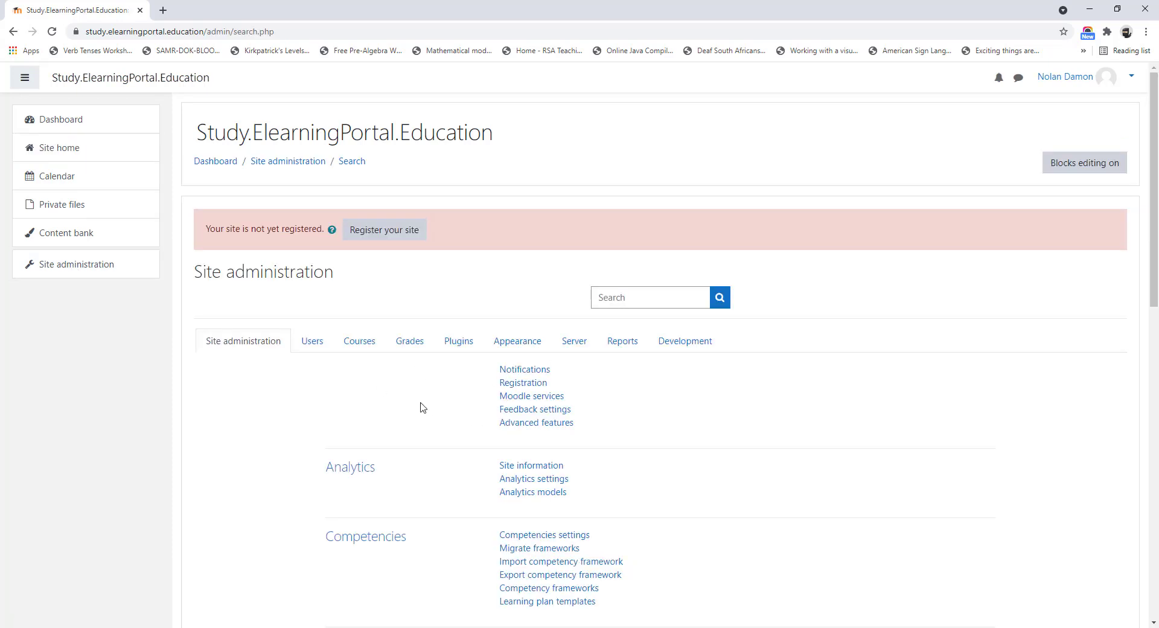
pyautogui.scroll(-1, 422, 408)
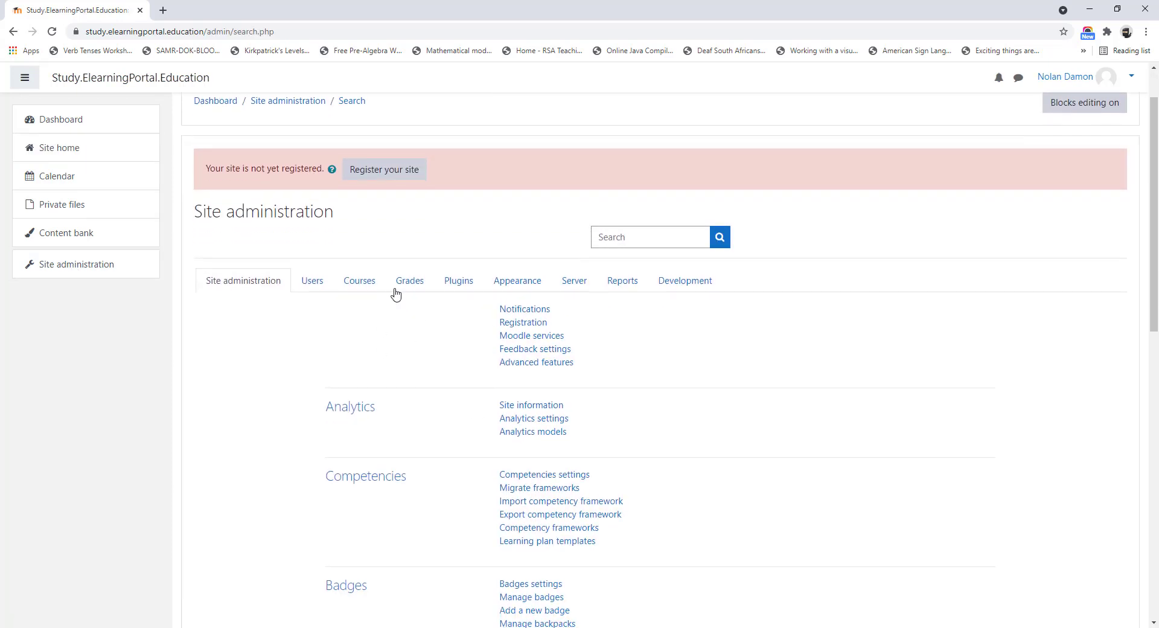
pyautogui.click(360, 284)
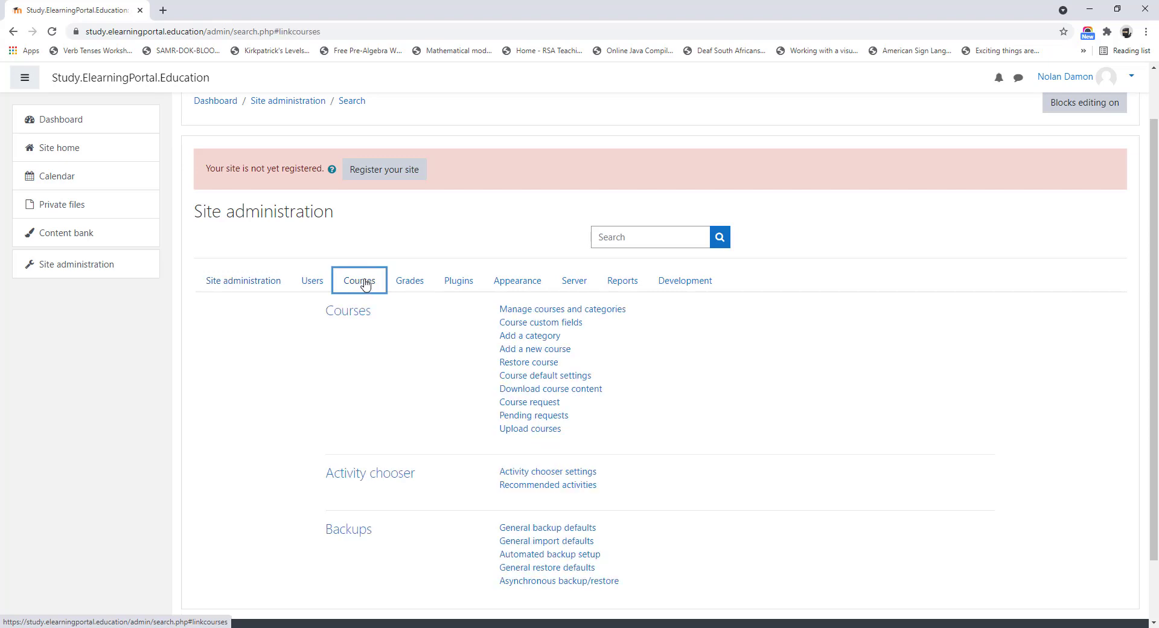
pyautogui.click(565, 312)
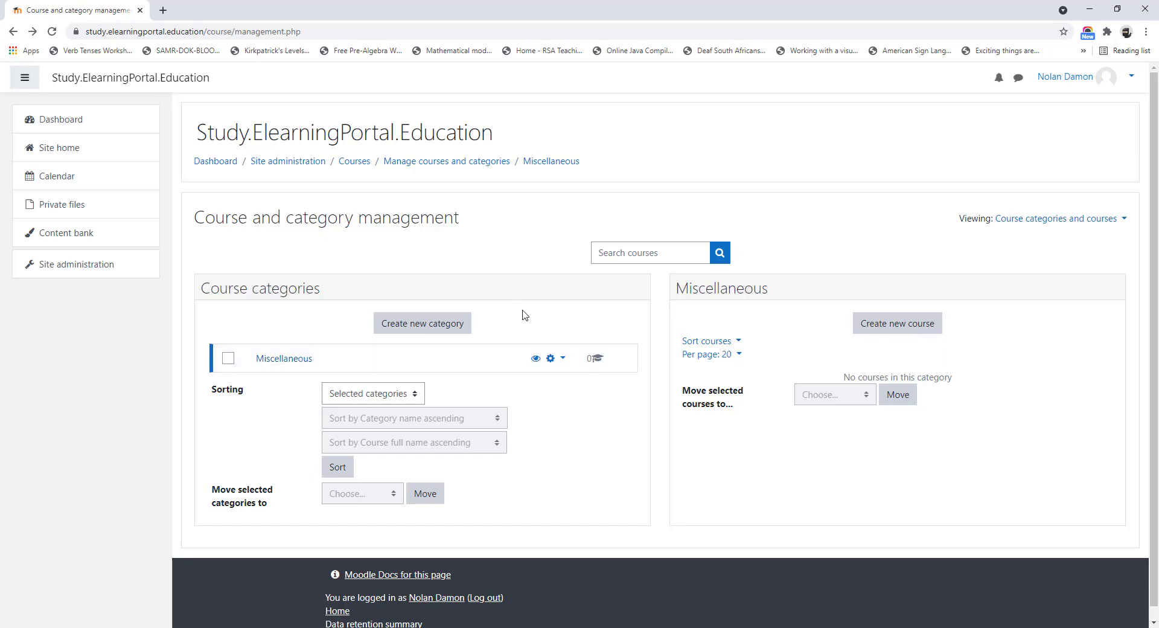
pyautogui.click(426, 332)
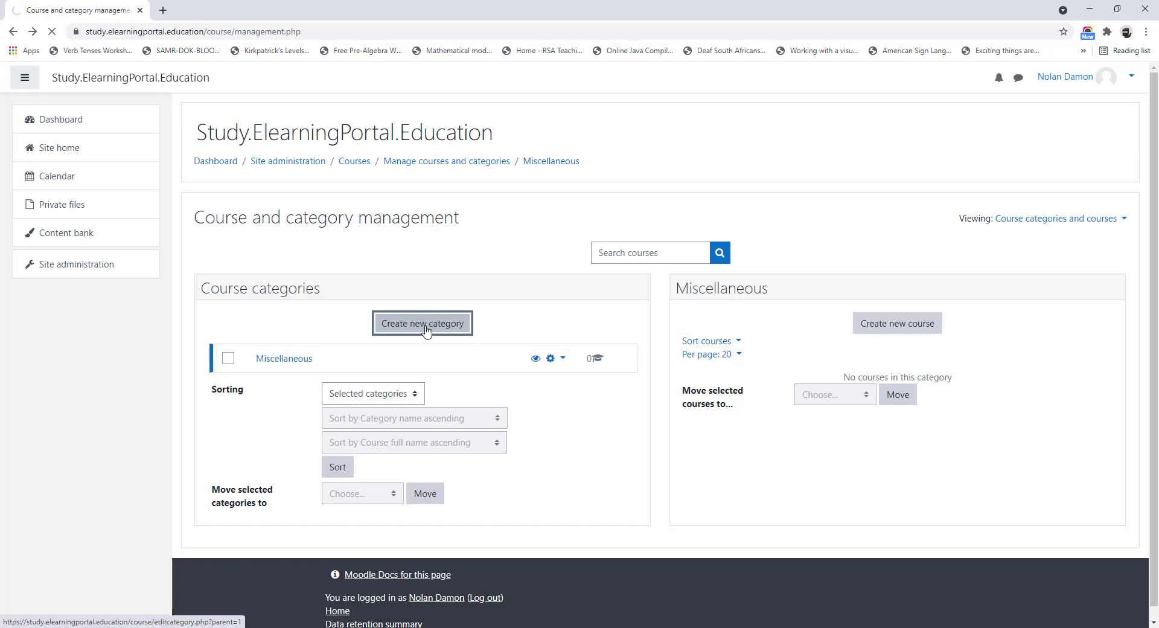
# Set the new category's parent to Top instead of Miscellaneous.
pyautogui.scroll(-1, 344, 374)
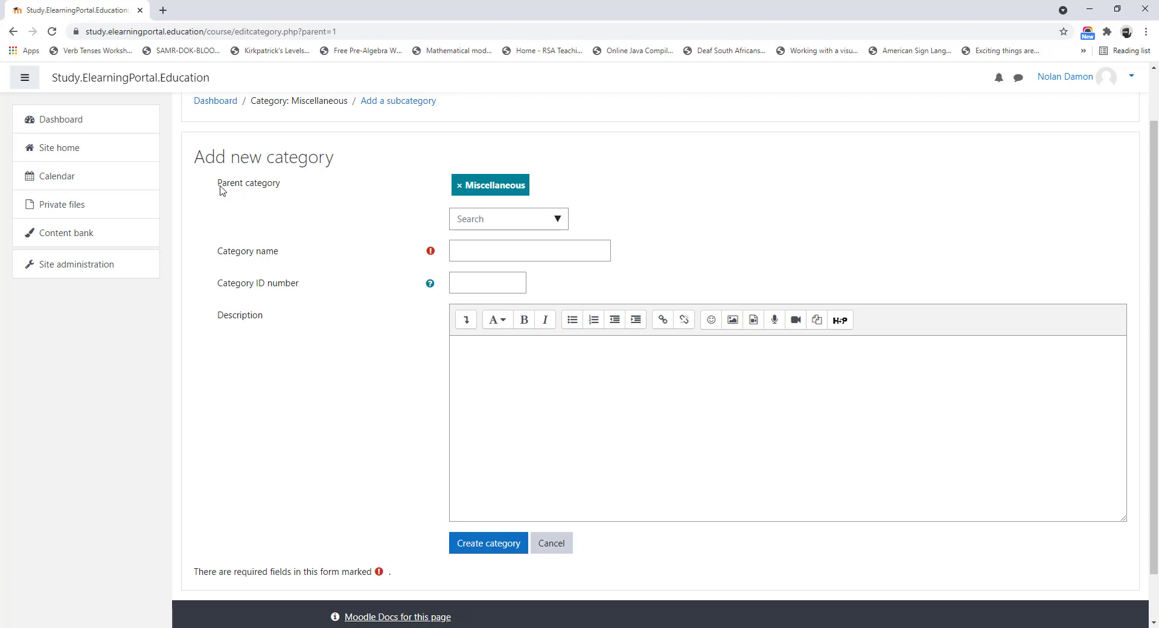
pyautogui.click(459, 187)
pyautogui.click(558, 211)
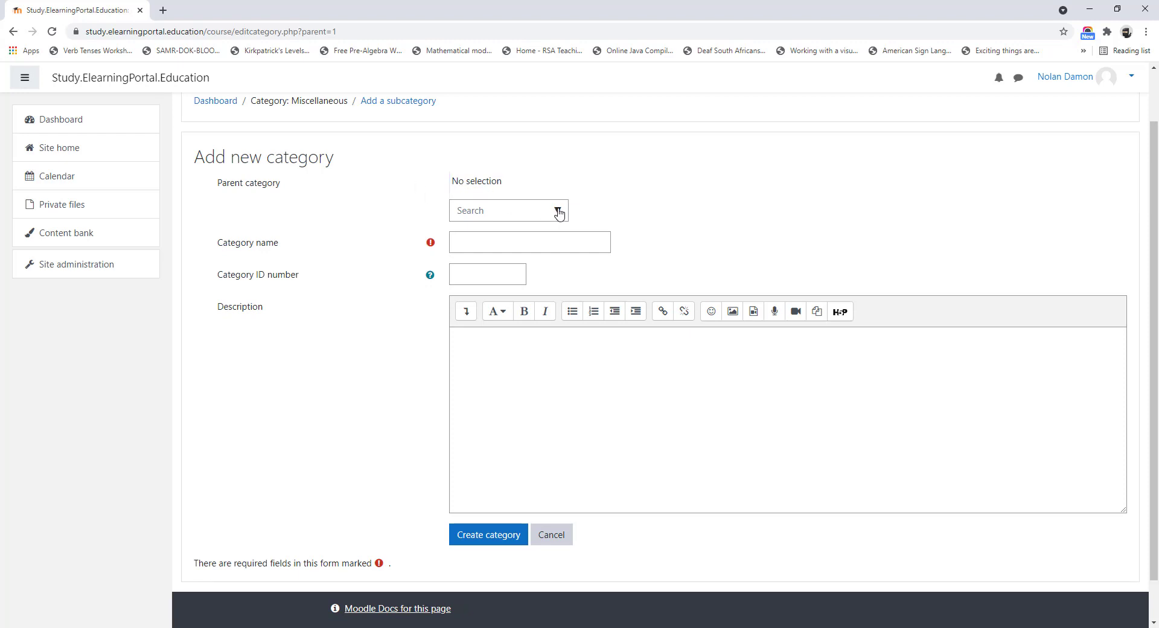
pyautogui.click(558, 212)
pyautogui.click(481, 240)
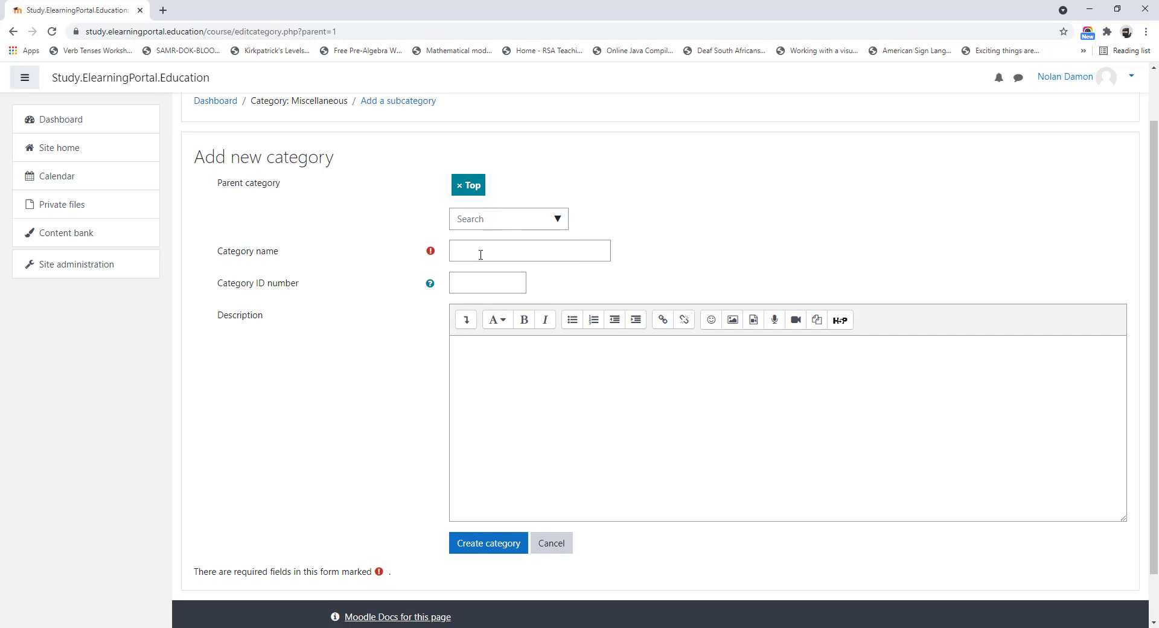
pyautogui.click(290, 625)
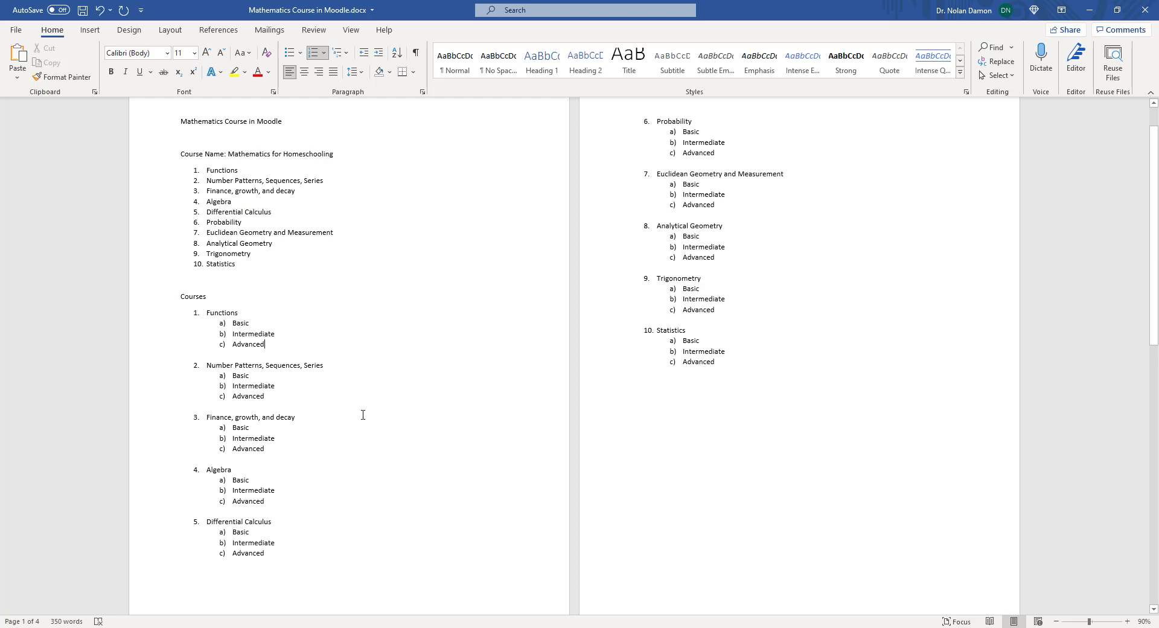
pyautogui.click(321, 625)
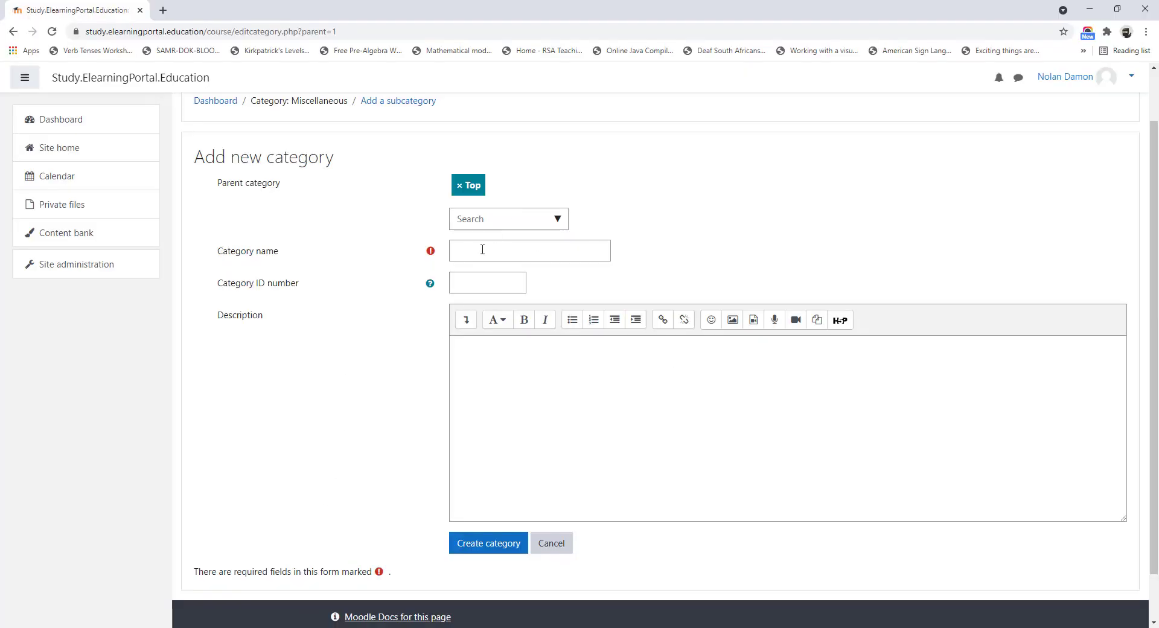
# Name the category 'Mathematics for Homeschooling' and create it.
pyautogui.click(483, 250)
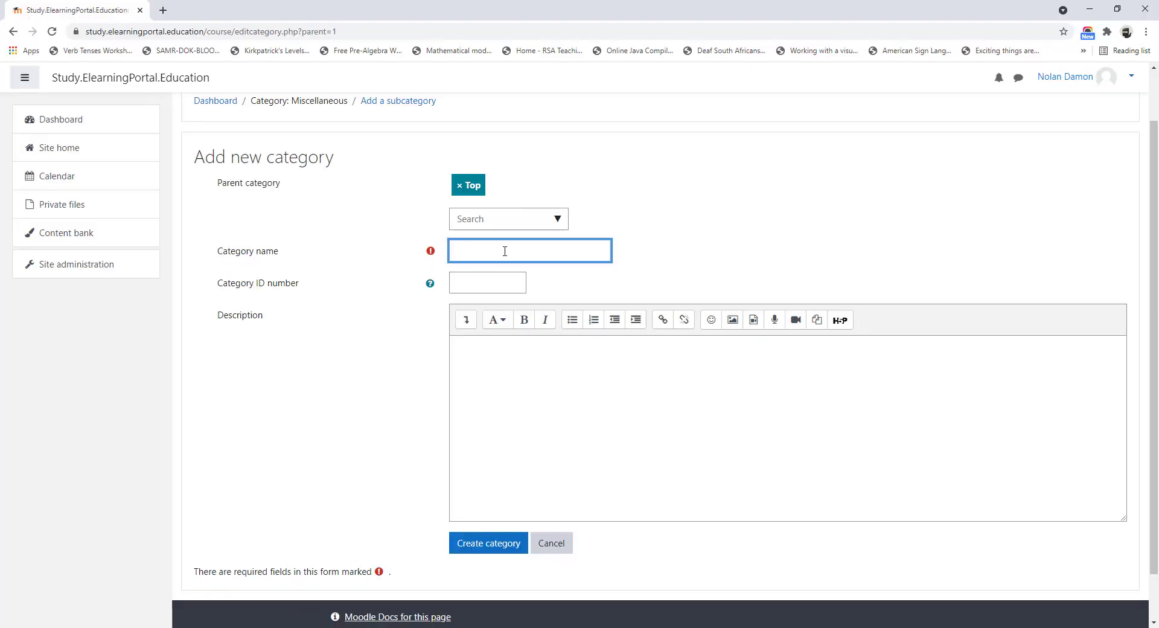
pyautogui.write('Mathematics for Homeschooling')
pyautogui.scroll(-1, 423, 400)
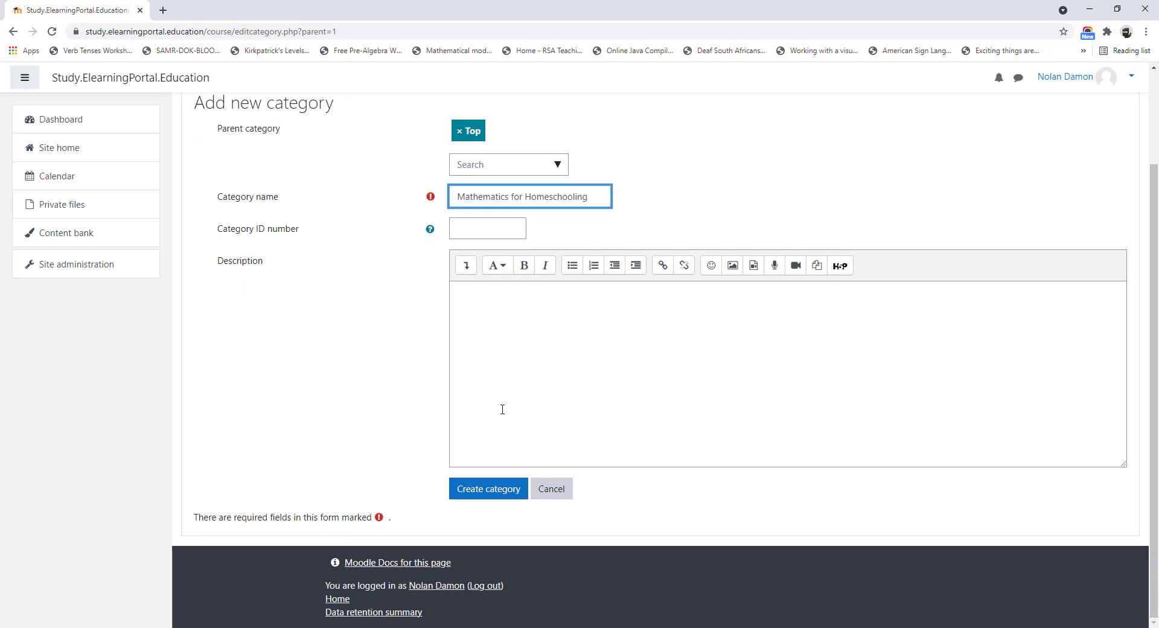
pyautogui.click(492, 494)
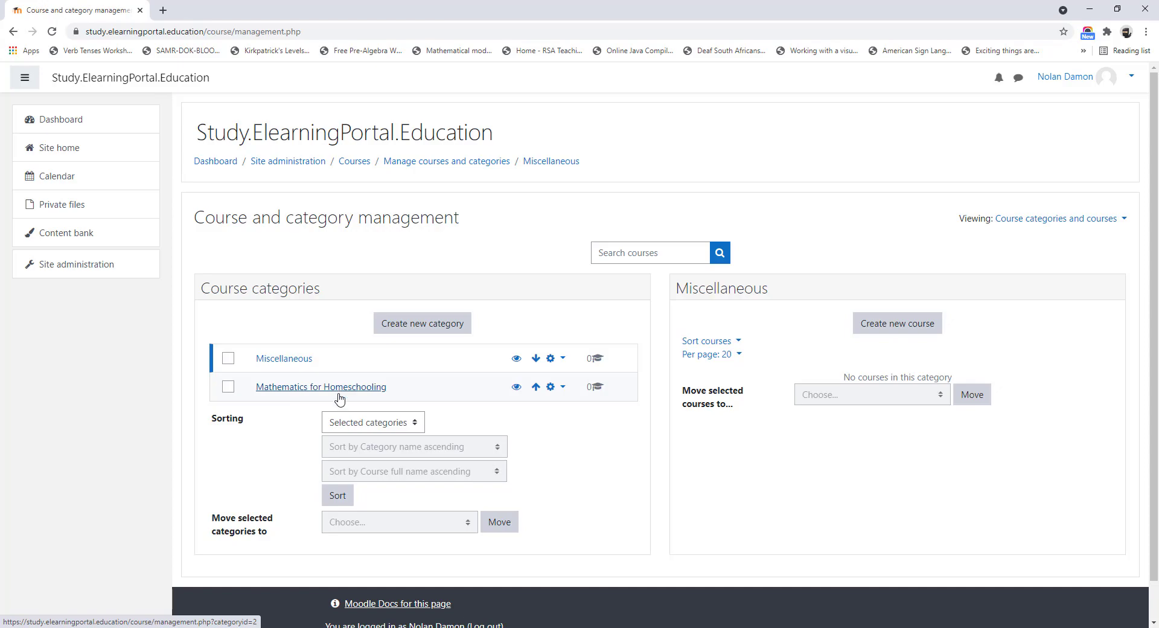
# Confirm Mathematics for Homeschooling holds no courses, then go back to Site administration.
pyautogui.hotkey('alt', 'Tab')
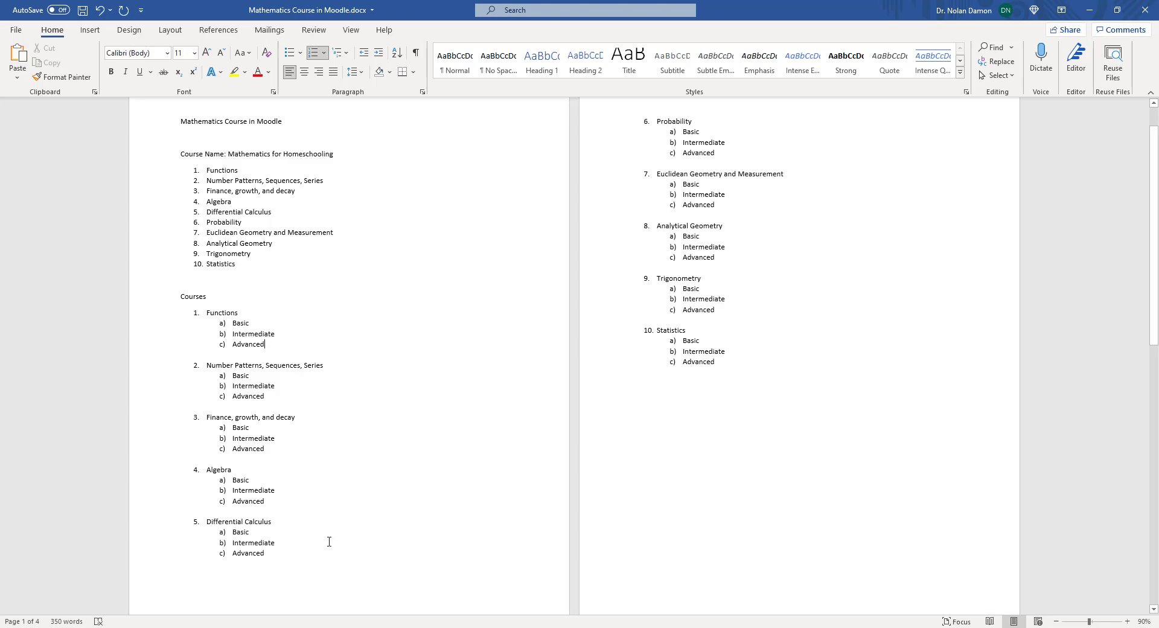
pyautogui.hotkey('alt', 'Tab')
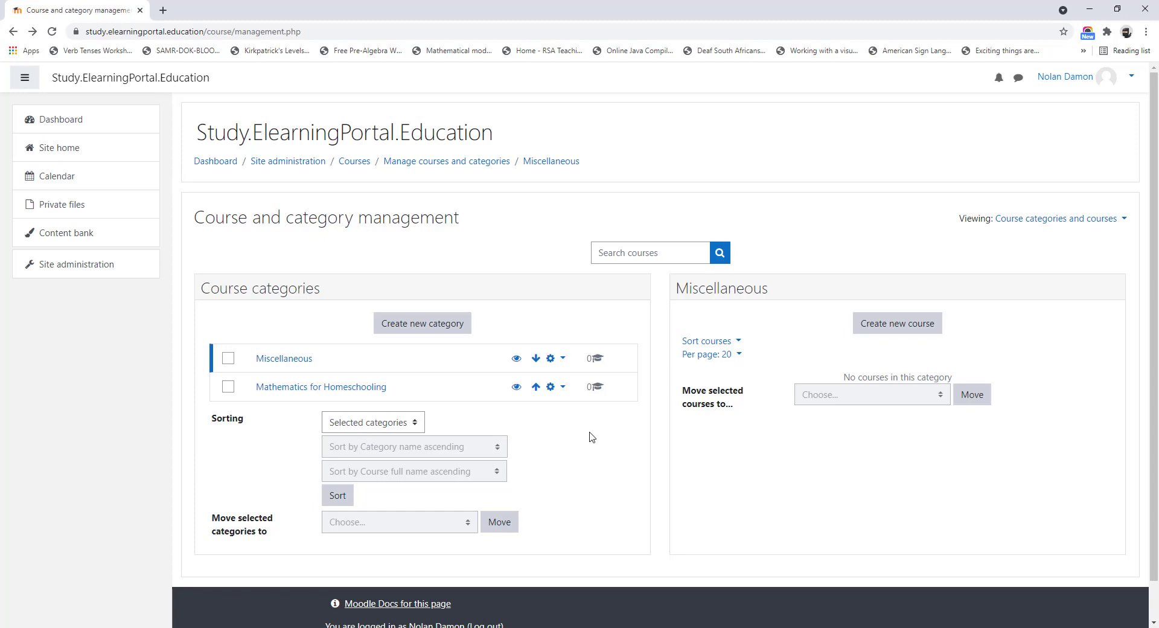
pyautogui.click(321, 389)
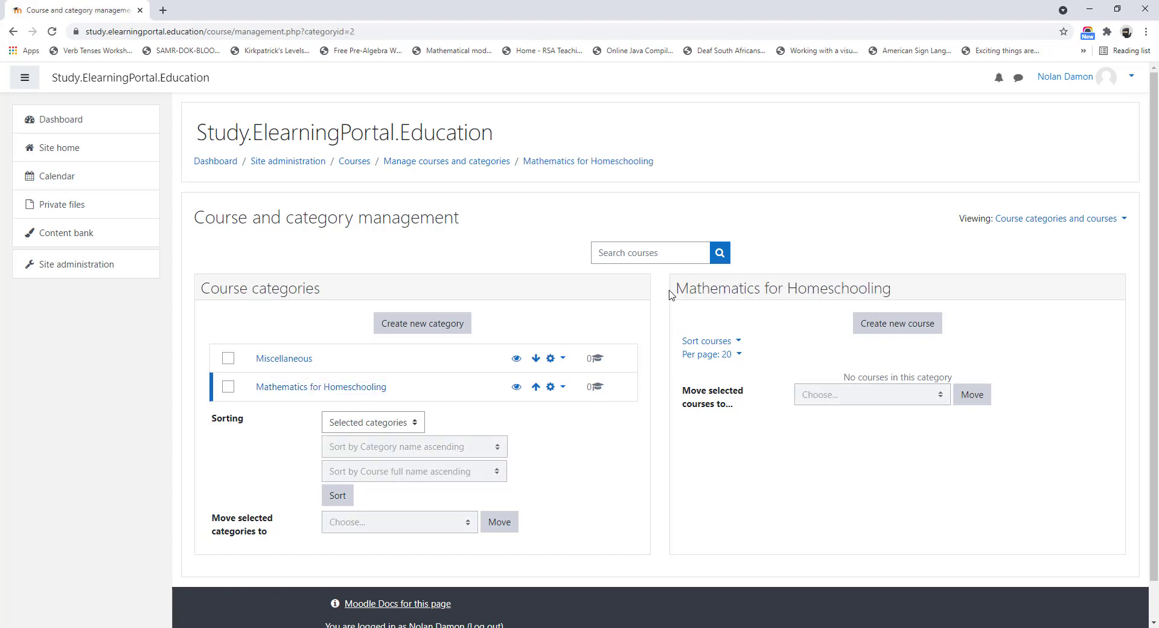
pyautogui.moveTo(678, 290); pyautogui.dragTo(899, 292)
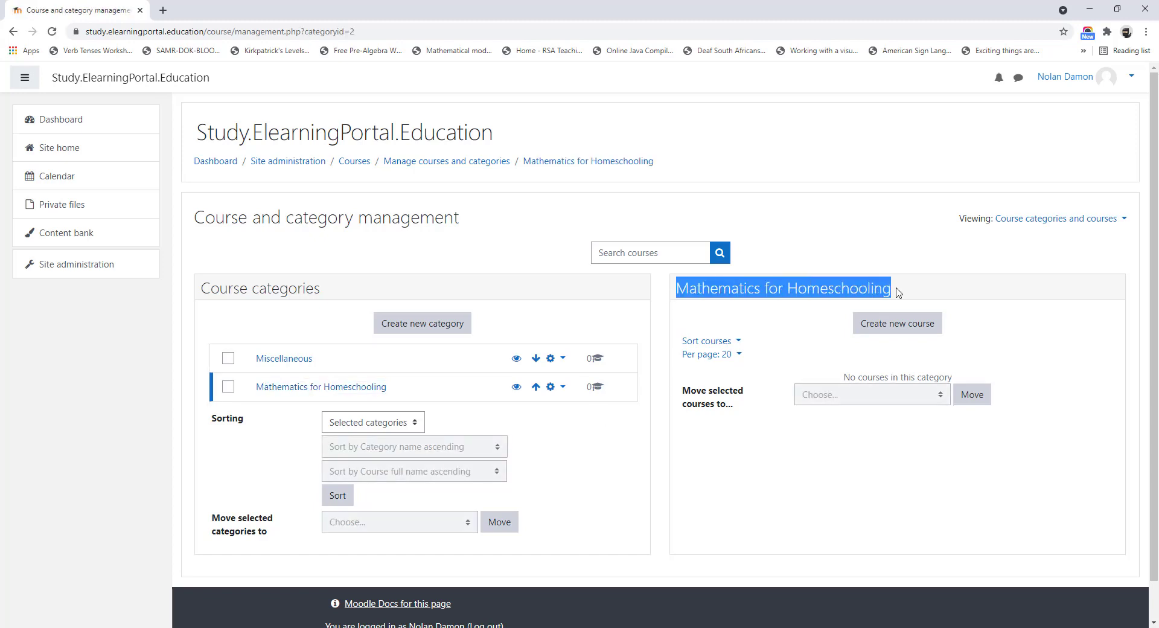
pyautogui.click(899, 326)
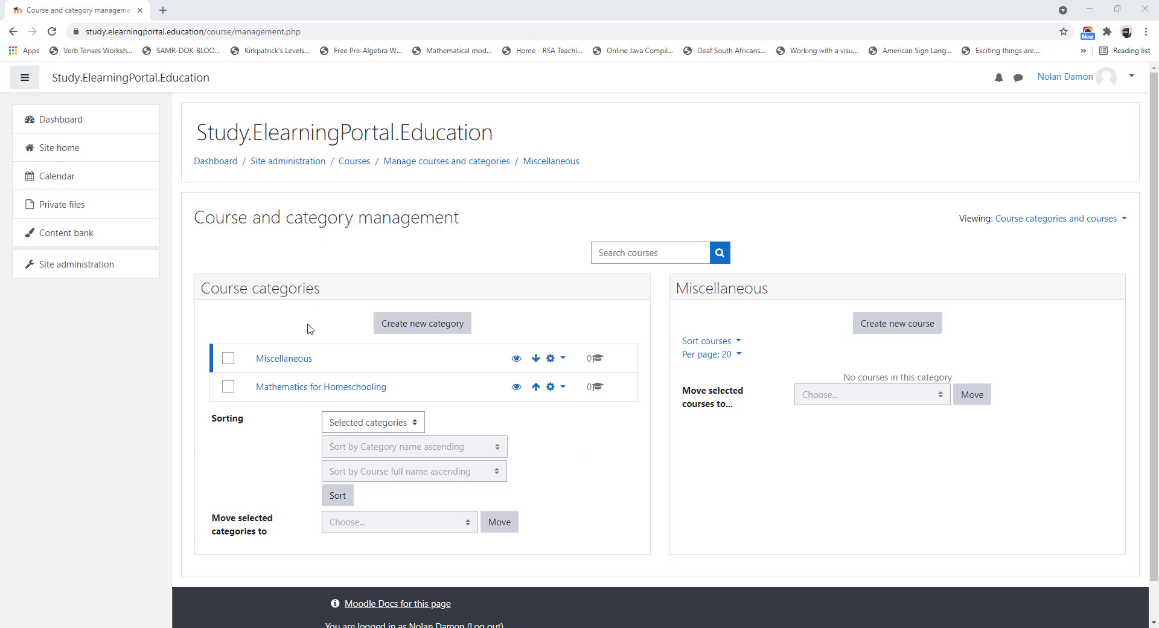
pyautogui.click(76, 271)
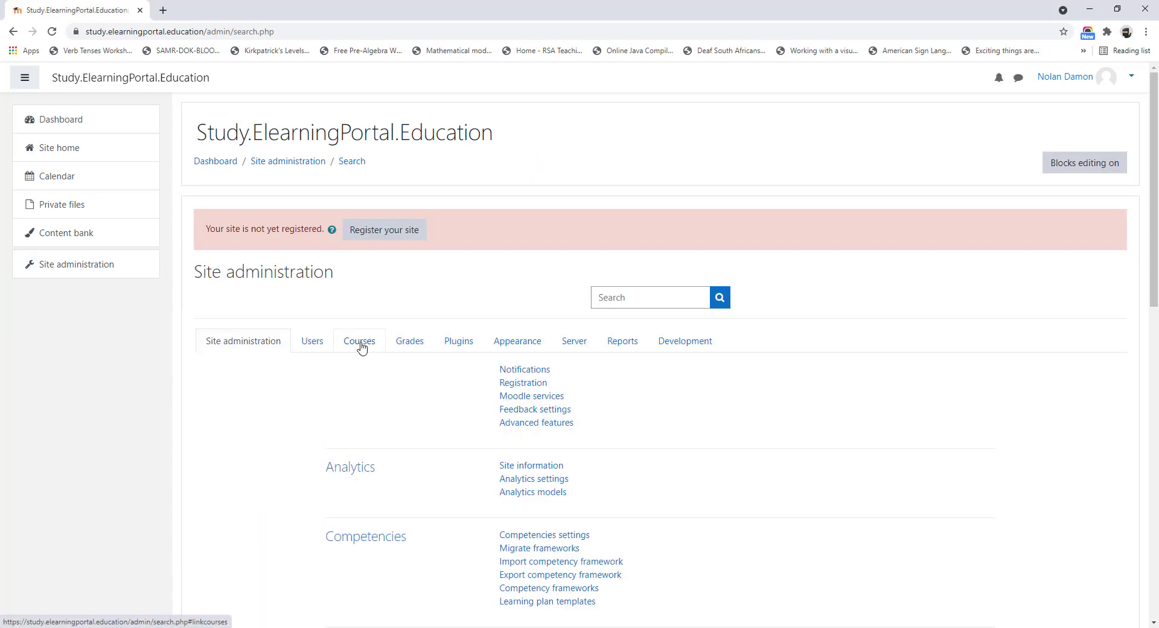
# Open the Course default settings page under Courses.
pyautogui.click(361, 347)
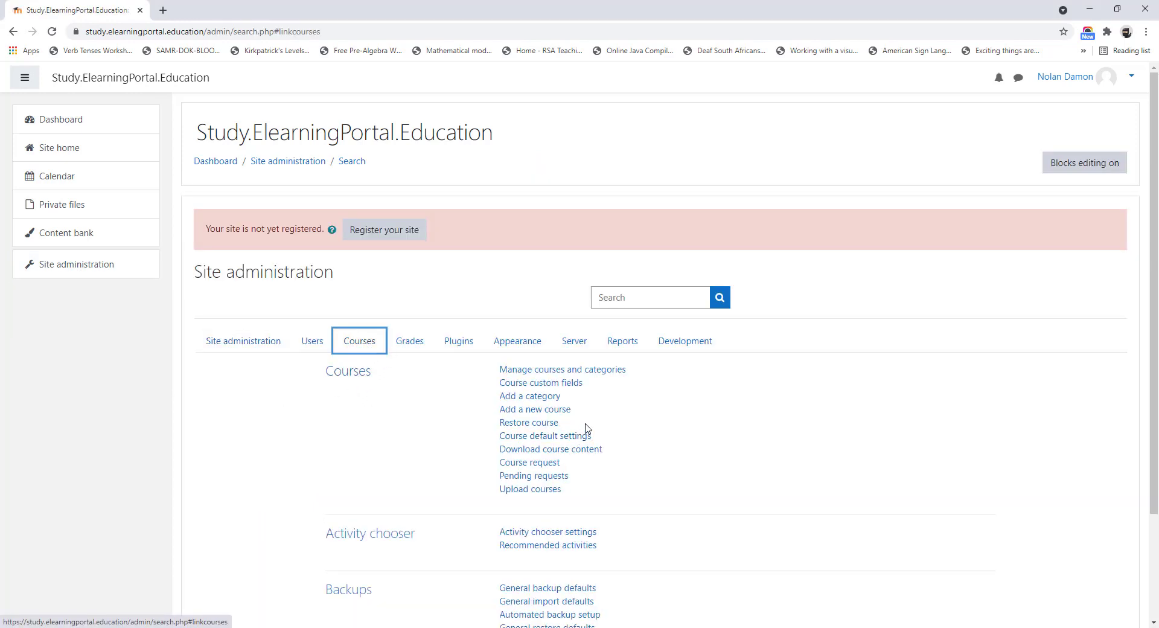
pyautogui.click(542, 440)
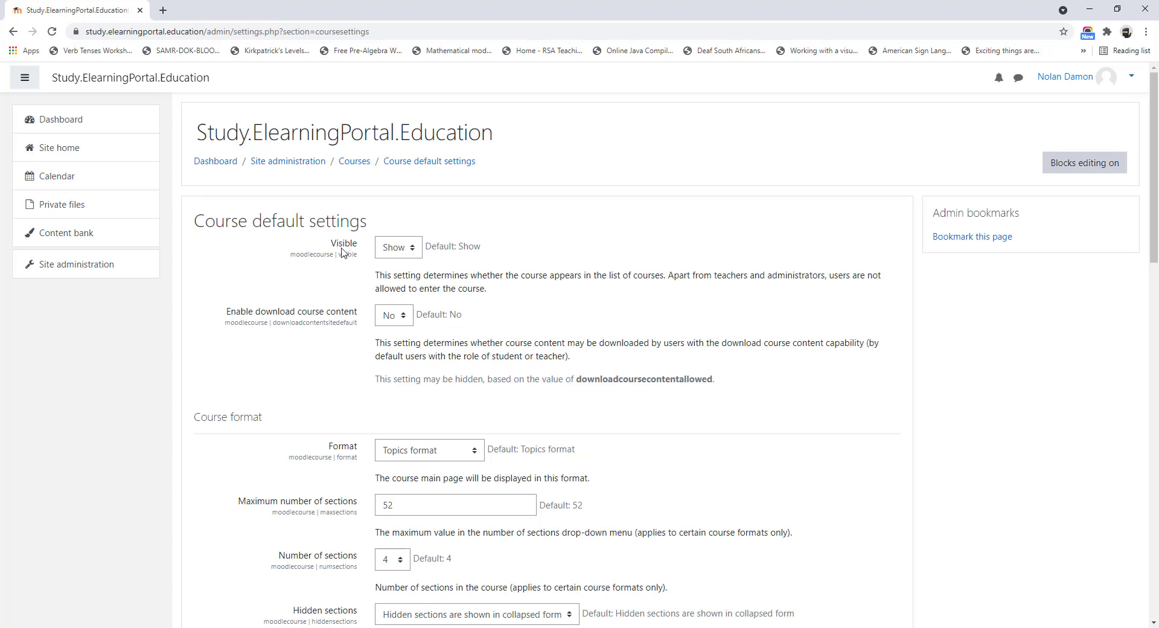
pyautogui.moveTo(329, 245); pyautogui.dragTo(362, 245)
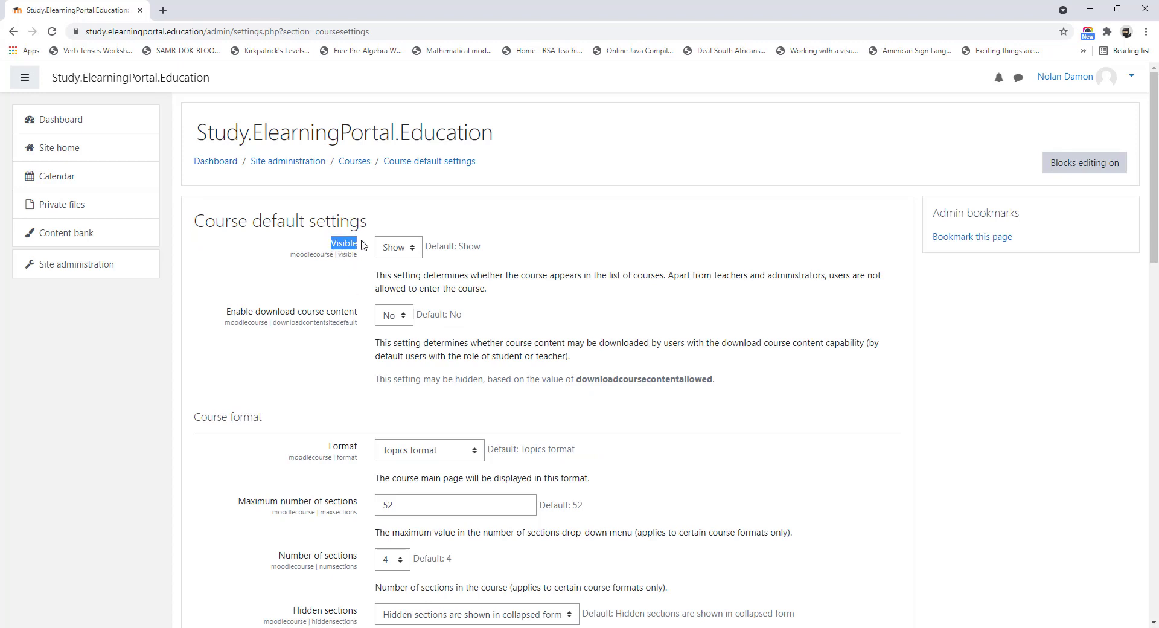
# Toggle default course visibility to Hide and back to Show.
pyautogui.click(415, 252)
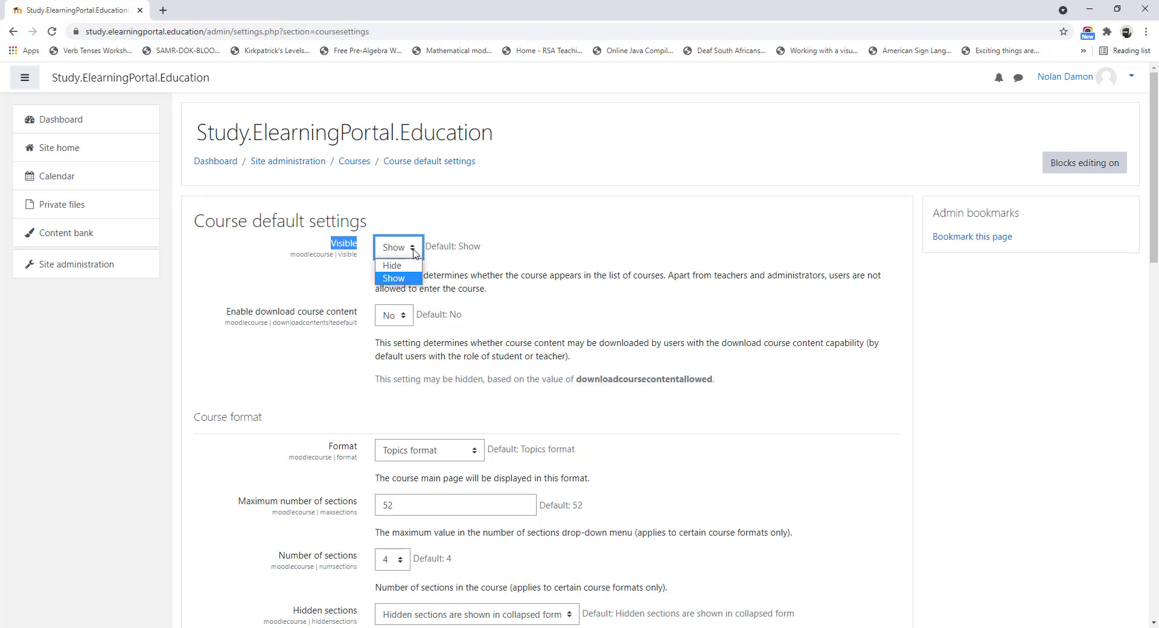
pyautogui.click(406, 282)
pyautogui.click(414, 252)
pyautogui.click(398, 276)
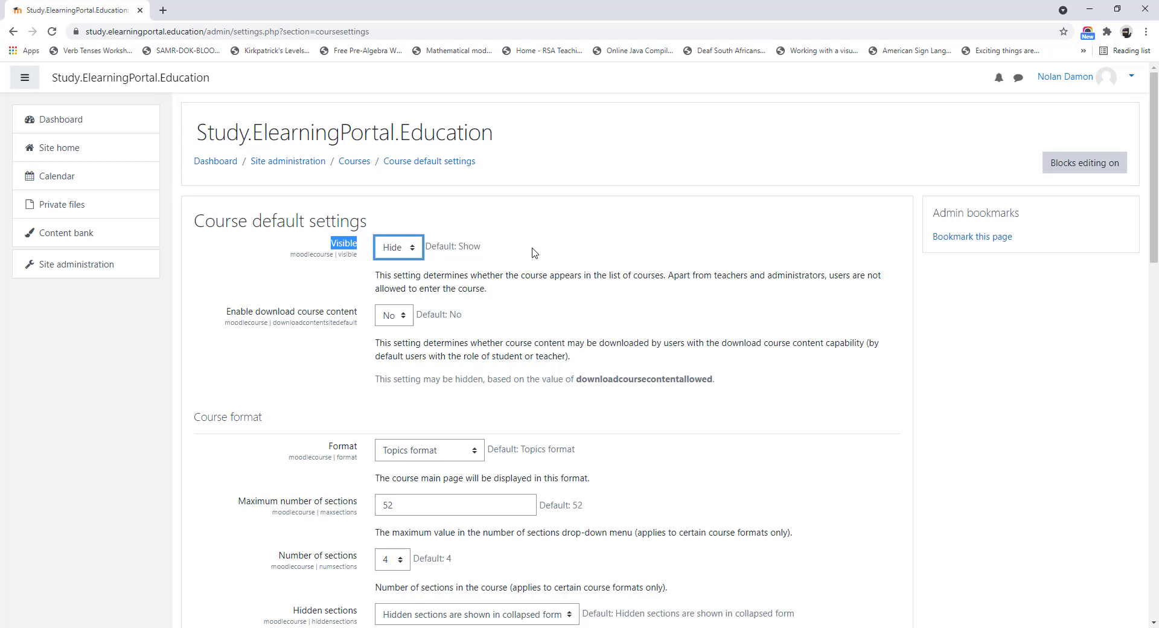
pyautogui.click(414, 252)
pyautogui.click(409, 270)
pyautogui.click(415, 253)
pyautogui.click(400, 260)
pyautogui.click(303, 318)
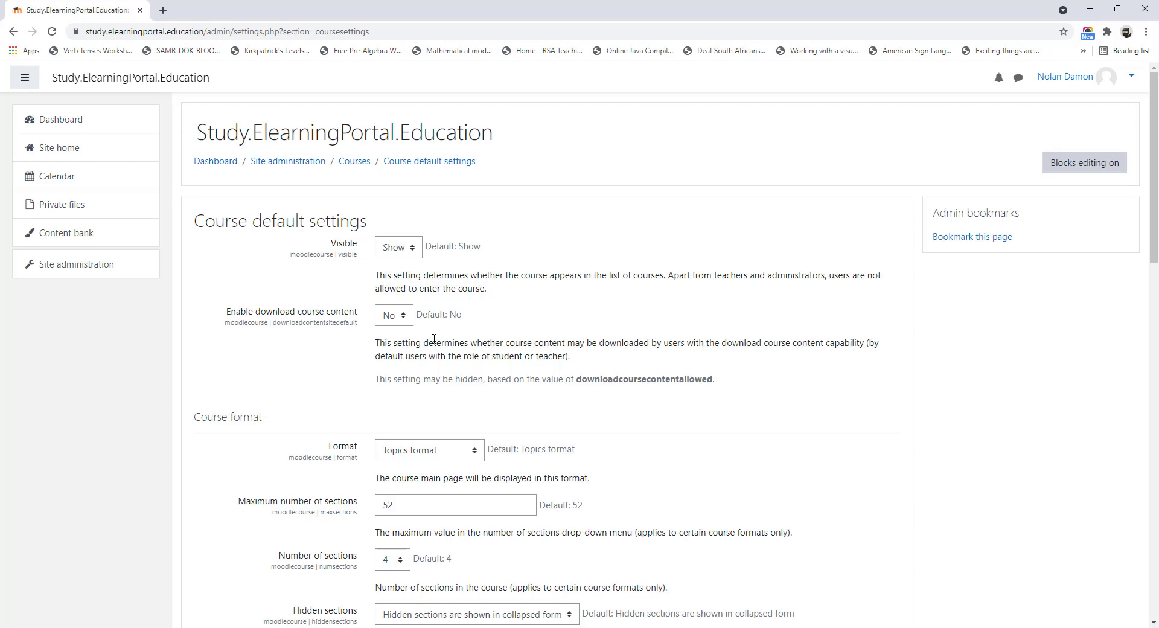
pyautogui.scroll(-1, 433, 338)
pyautogui.scroll(-1, 351, 310)
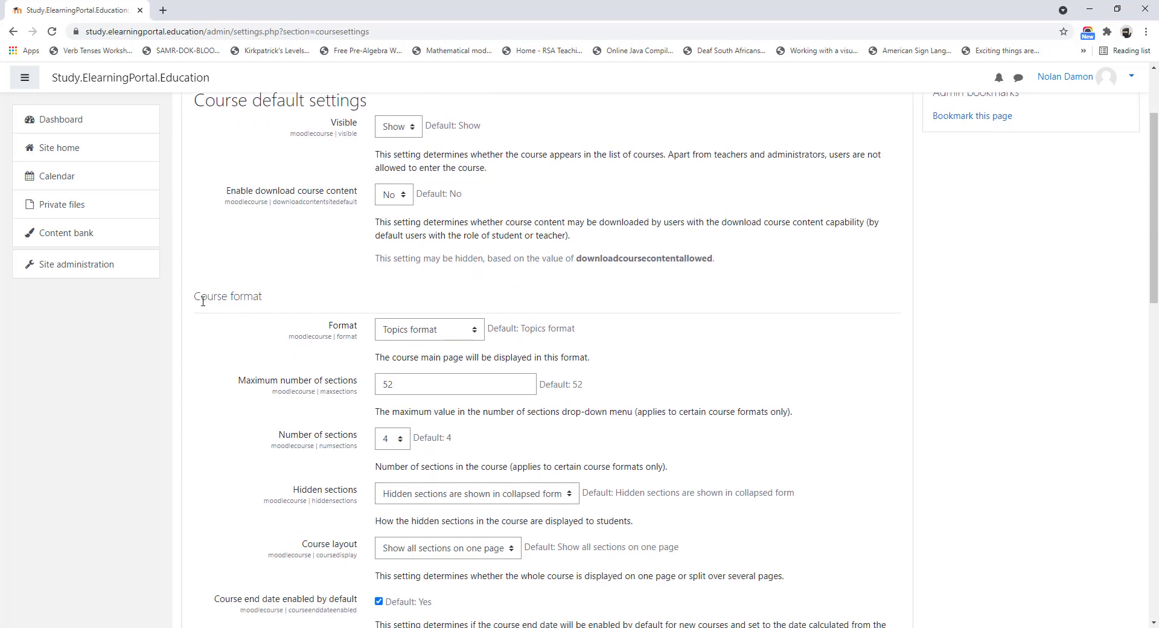
pyautogui.click(476, 335)
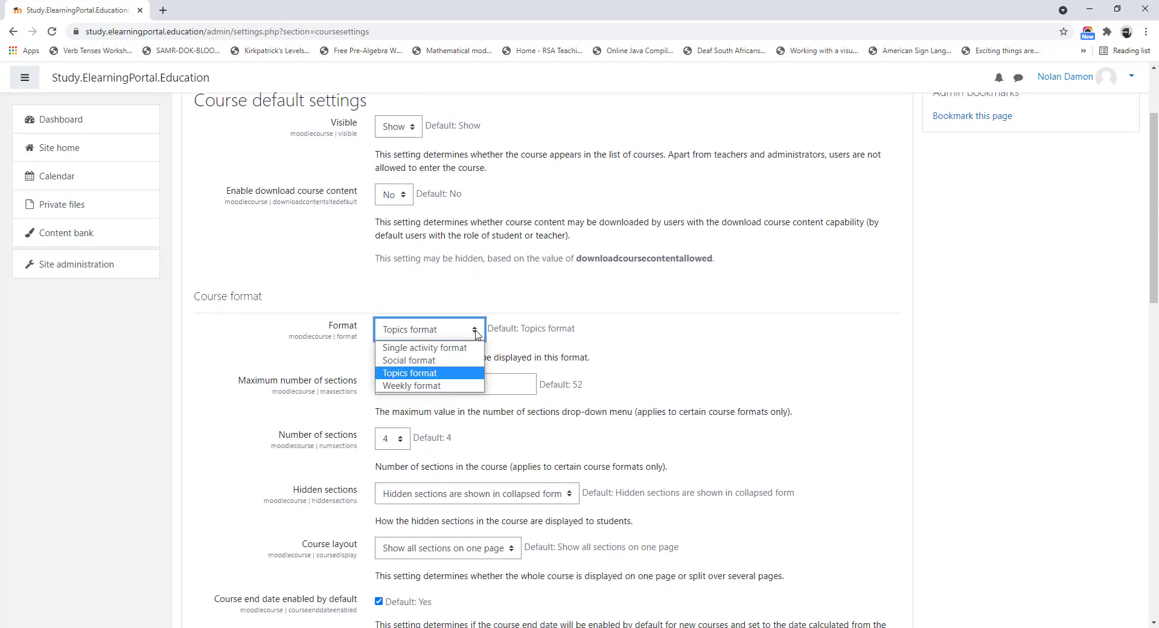
pyautogui.click(445, 378)
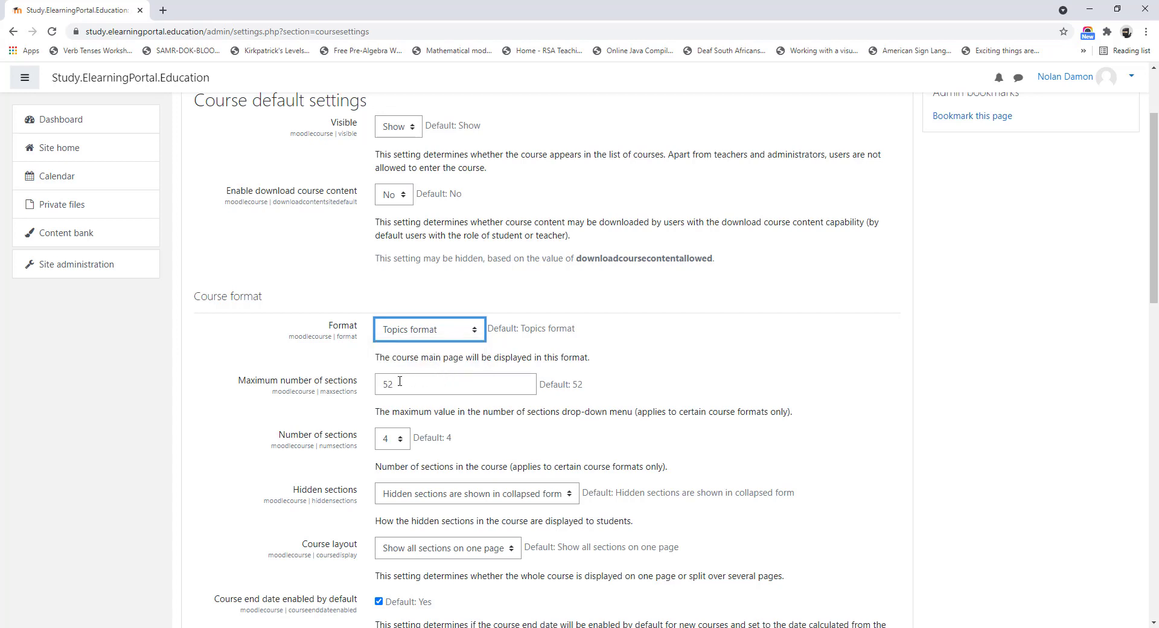
pyautogui.scroll(-1, 397, 388)
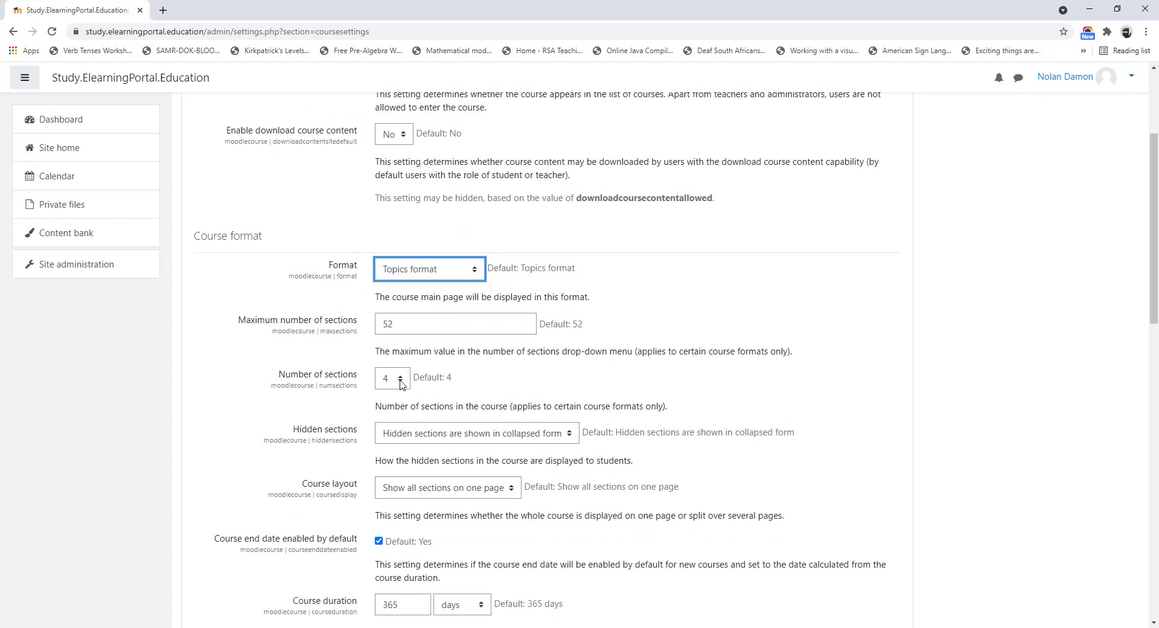
pyautogui.click(405, 323)
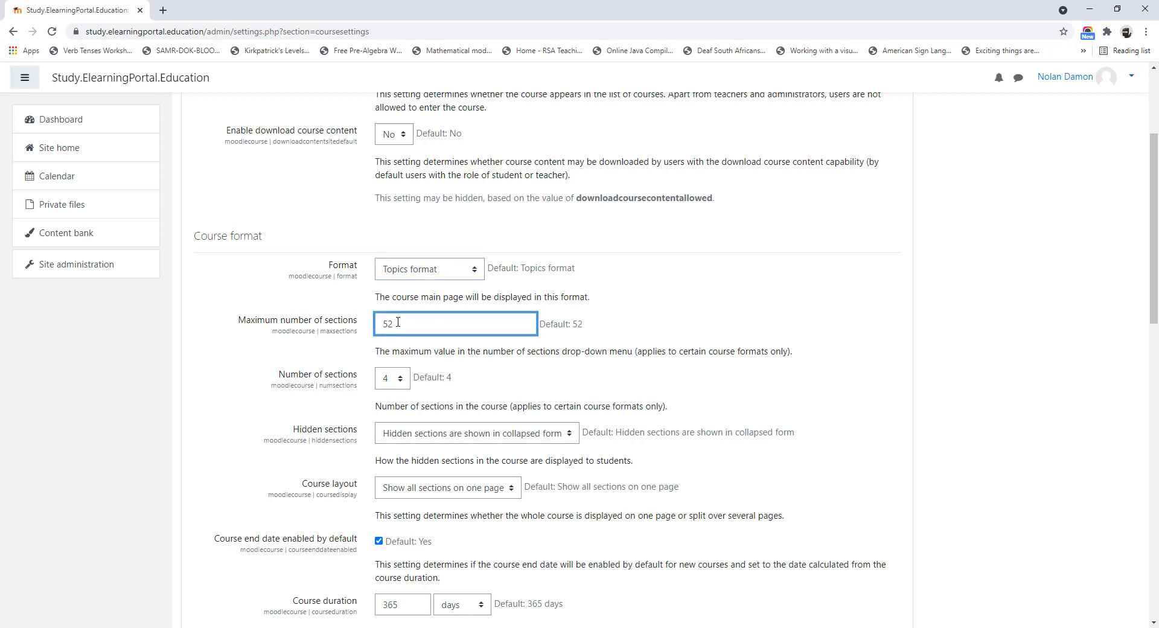
pyautogui.scroll(-2, 411, 302)
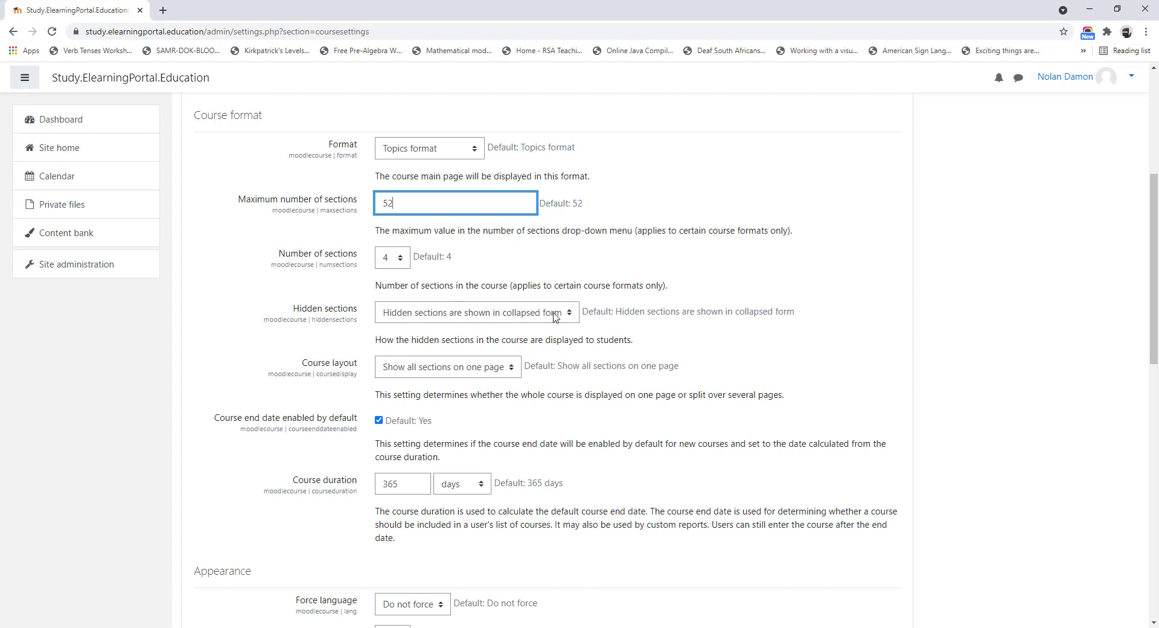
pyautogui.scroll(-1, 507, 326)
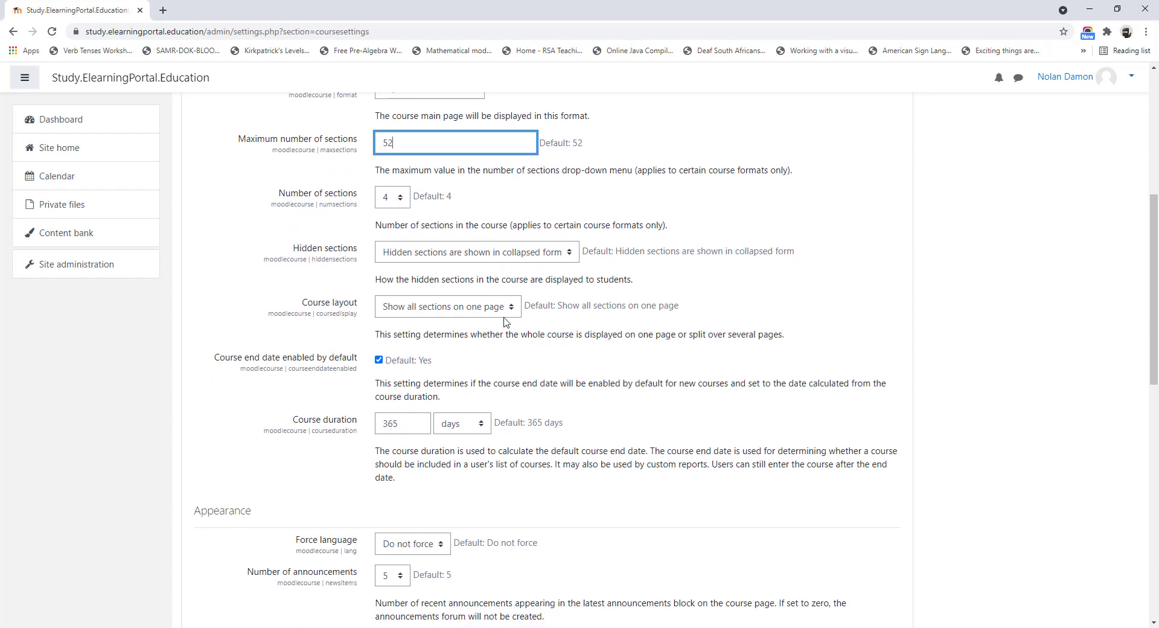
pyautogui.scroll(-2, 522, 344)
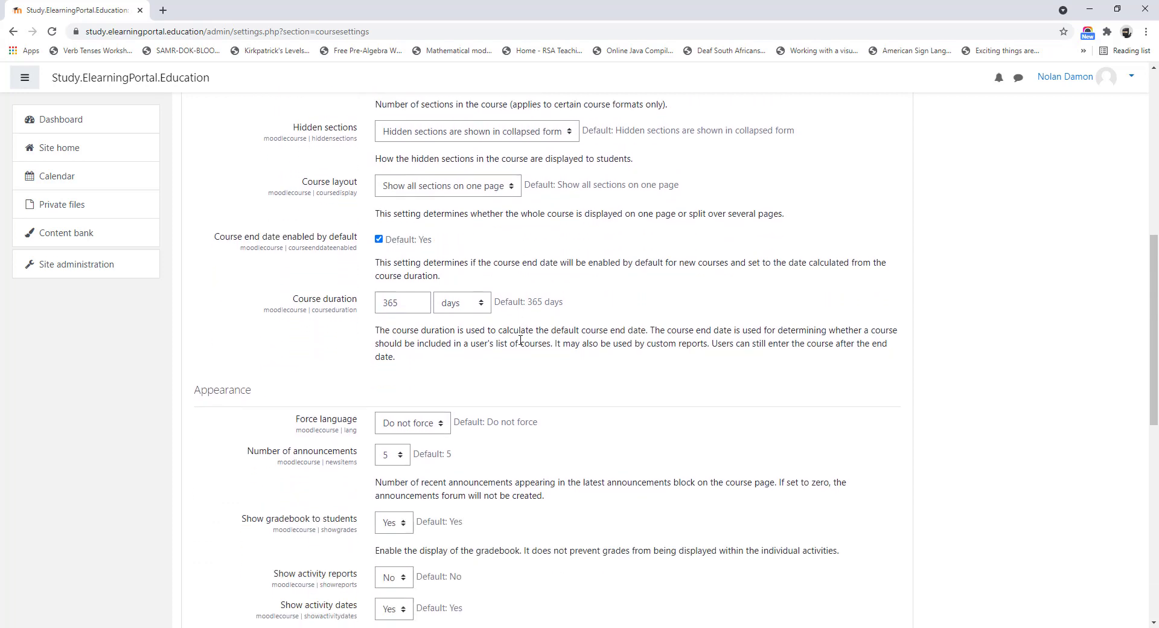
pyautogui.scroll(-3, 522, 339)
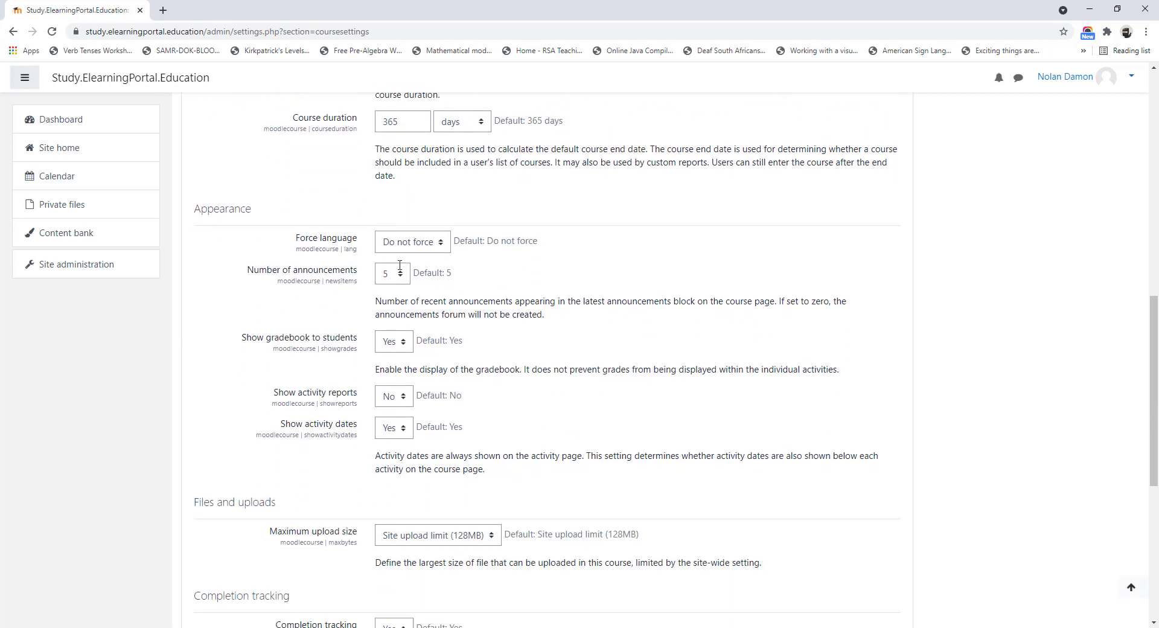
# Leave the default forced language at Do not force after trying English.
pyautogui.click(444, 243)
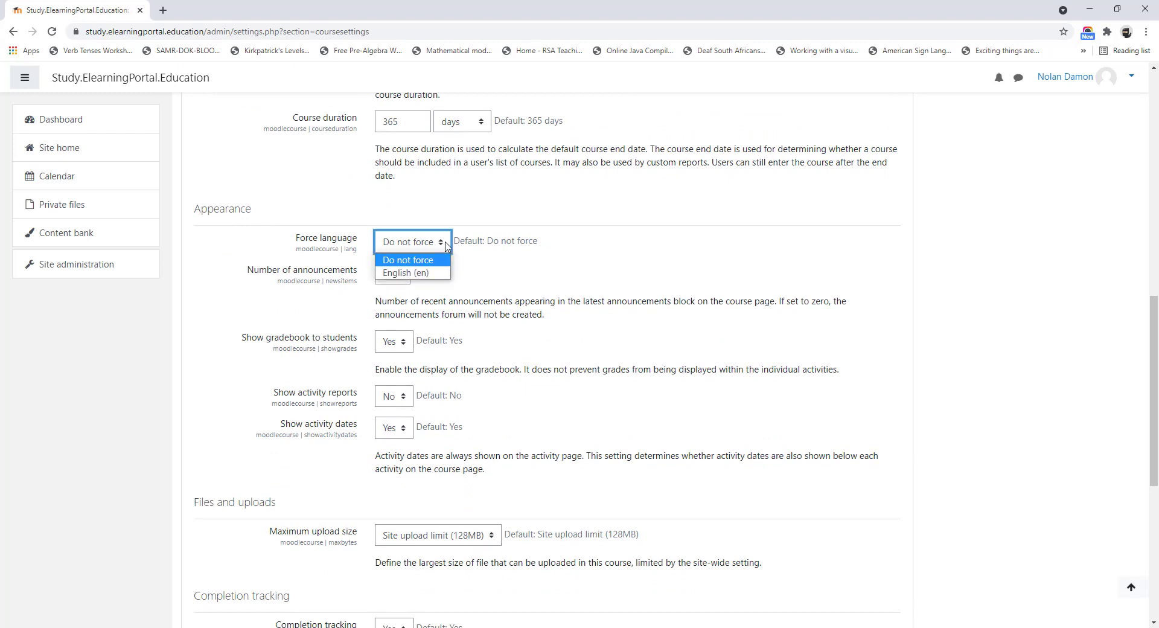
pyautogui.click(435, 274)
pyautogui.click(440, 244)
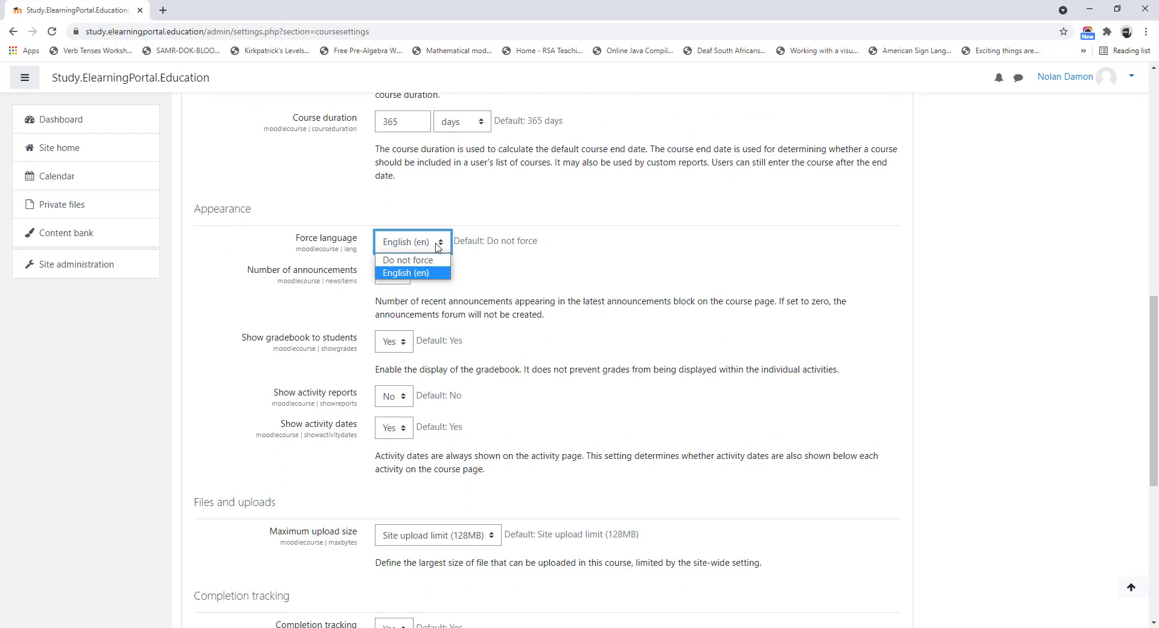
pyautogui.click(432, 261)
pyautogui.scroll(-1, 526, 302)
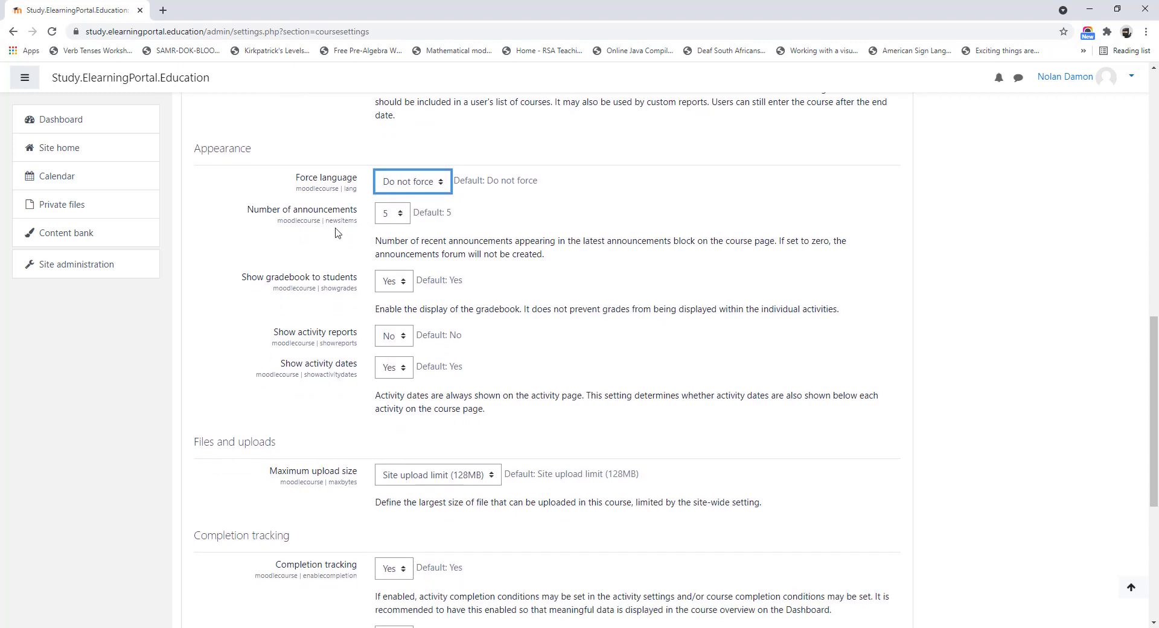
# Set default announcements to 1 and show activity reports to Yes.
pyautogui.click(399, 215)
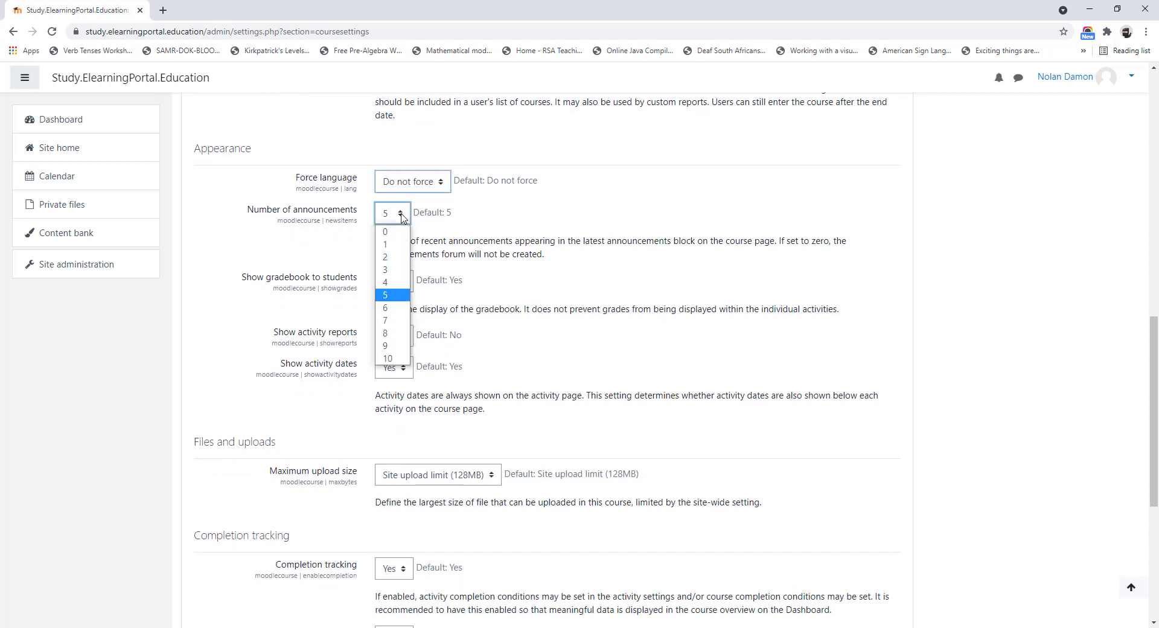
pyautogui.click(389, 245)
pyautogui.scroll(-2, 495, 326)
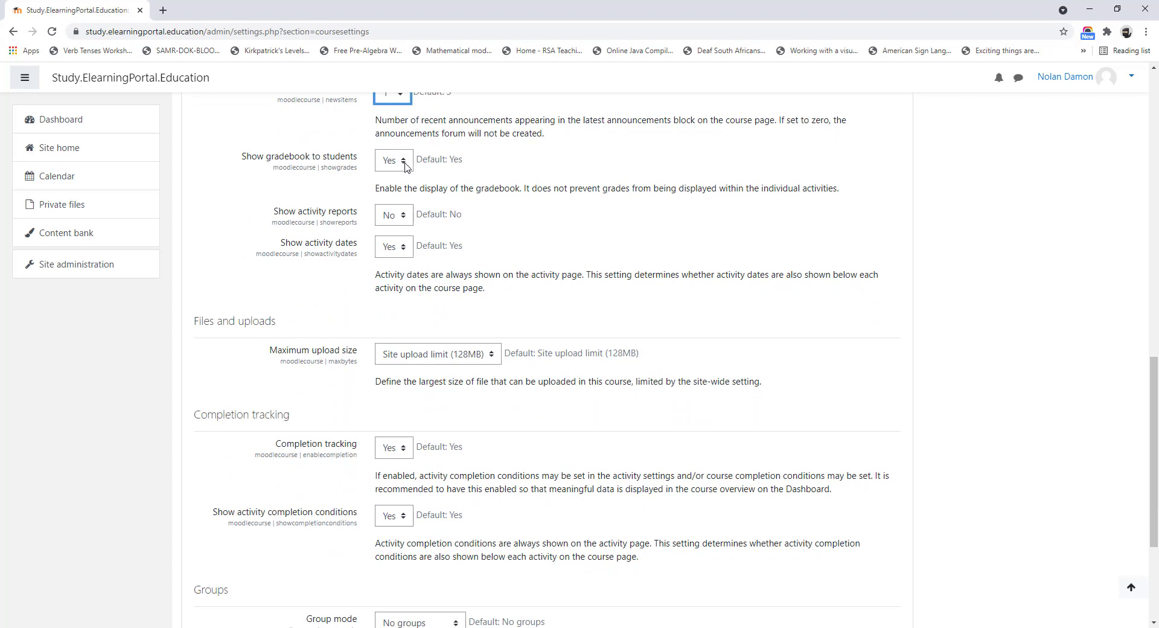
pyautogui.click(404, 219)
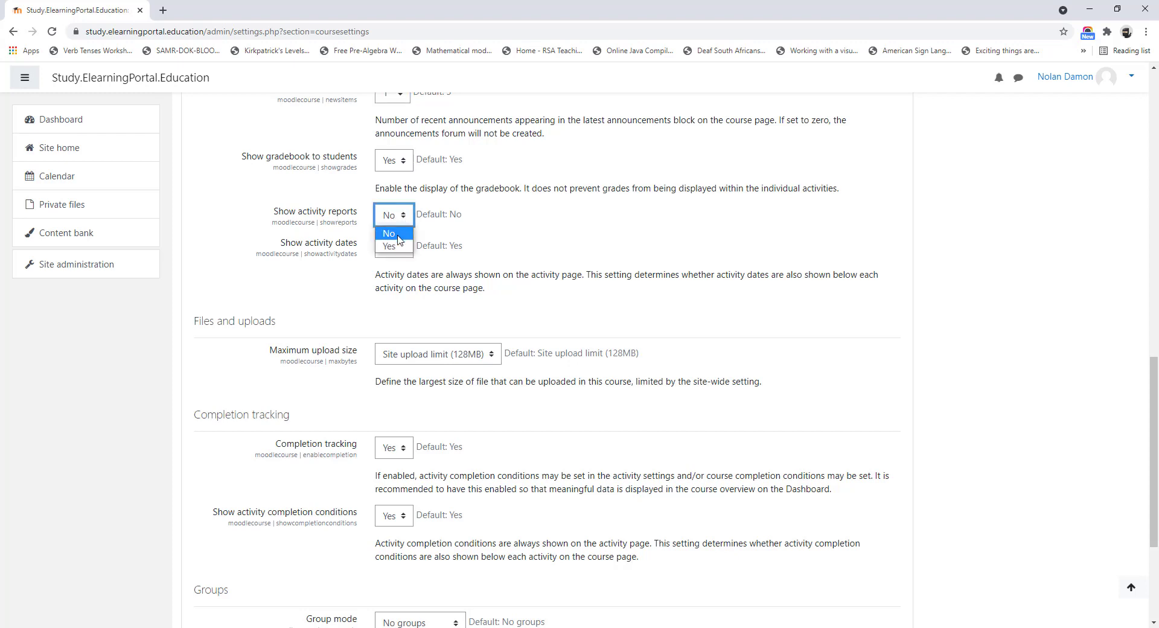
pyautogui.click(395, 248)
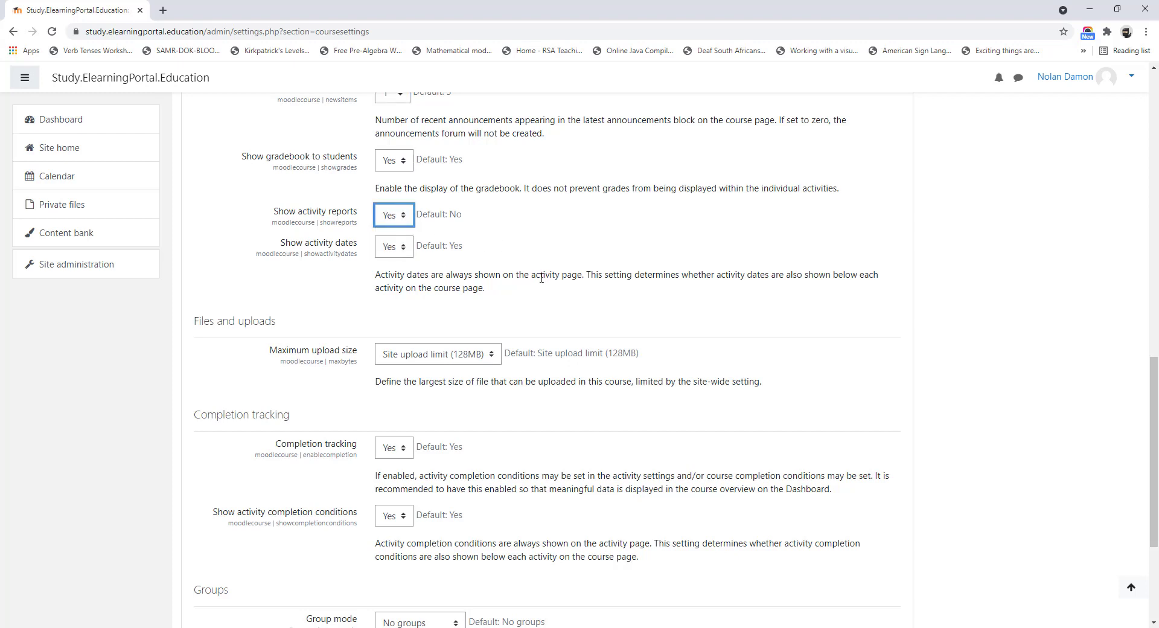
# Keep the site upload limit and completion tracking Yes, then save the defaults.
pyautogui.scroll(-1, 544, 271)
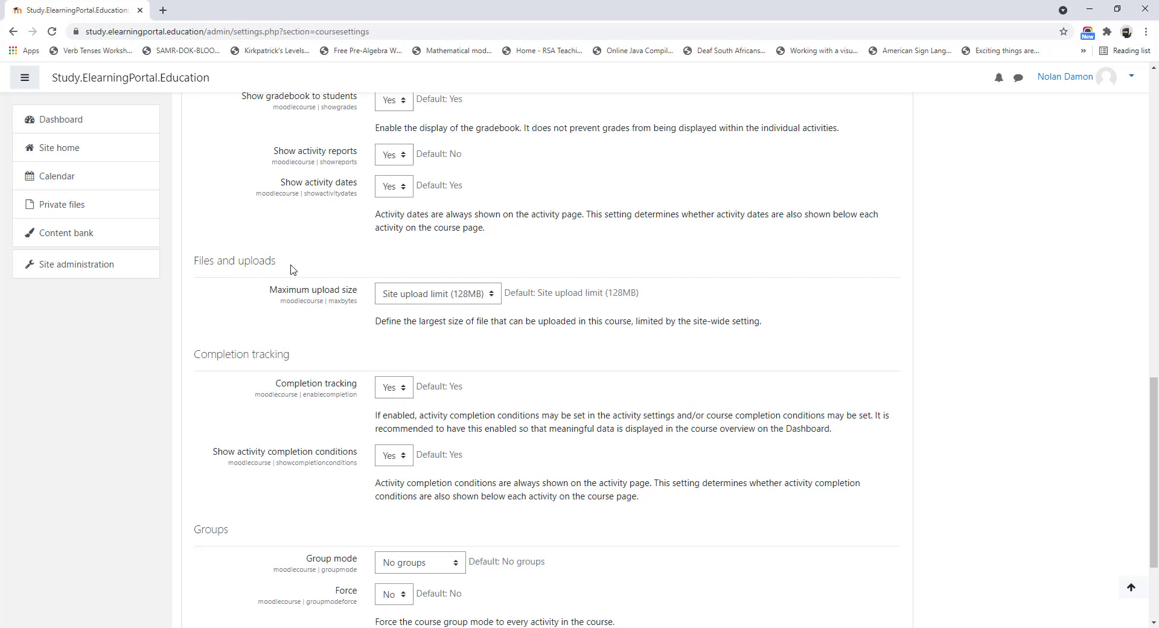
pyautogui.click(492, 295)
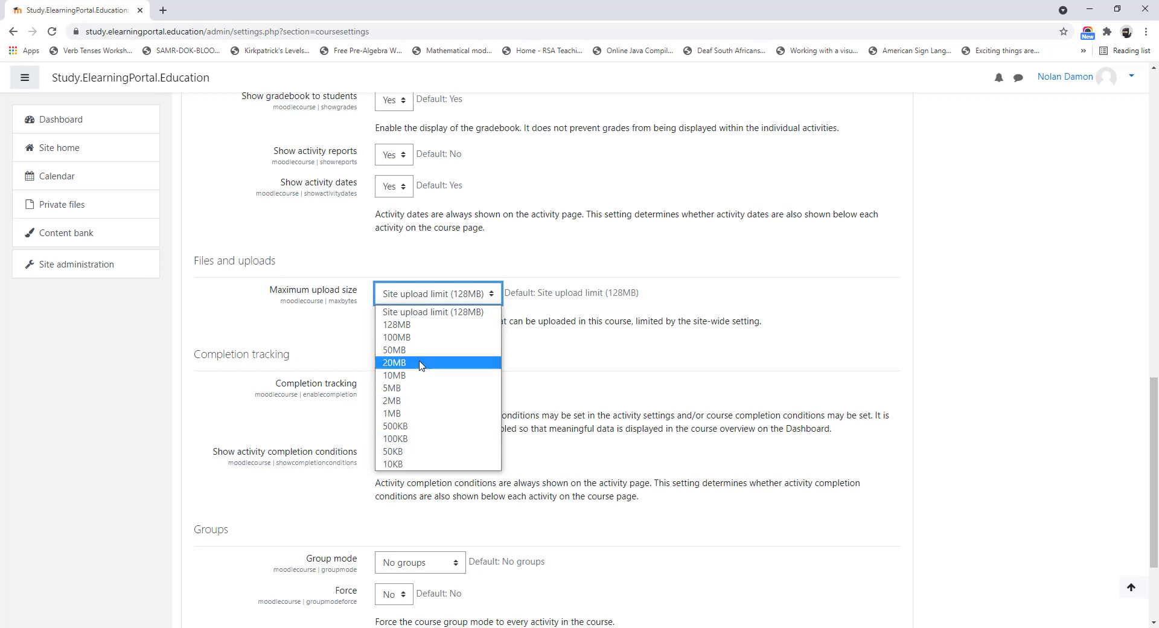
pyautogui.click(554, 355)
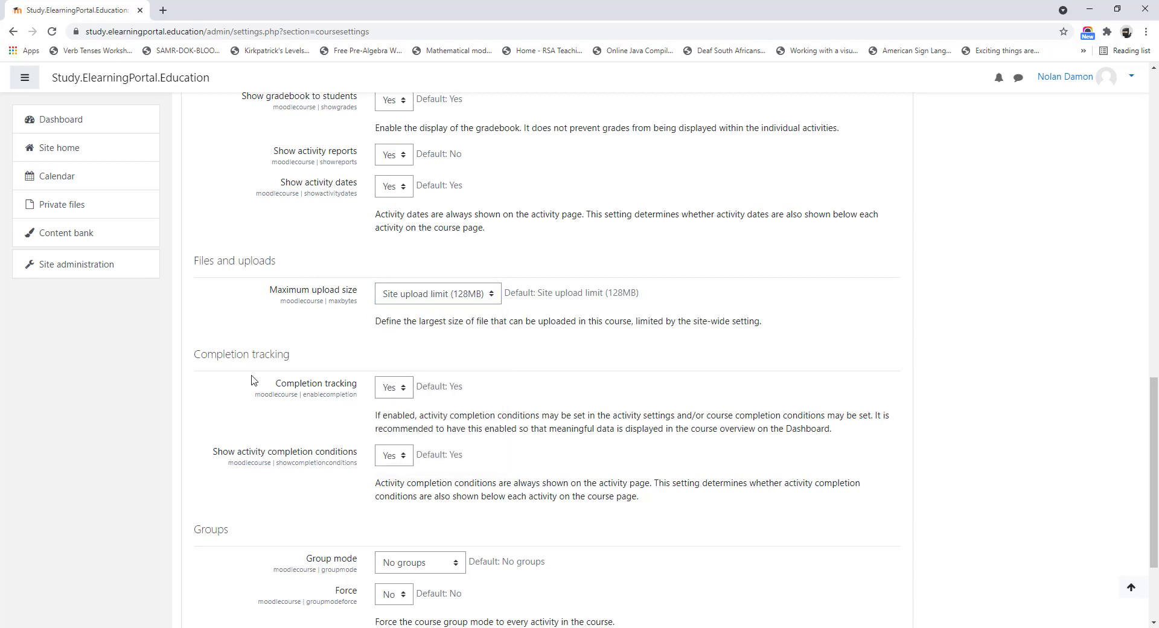
pyautogui.scroll(-3, 252, 380)
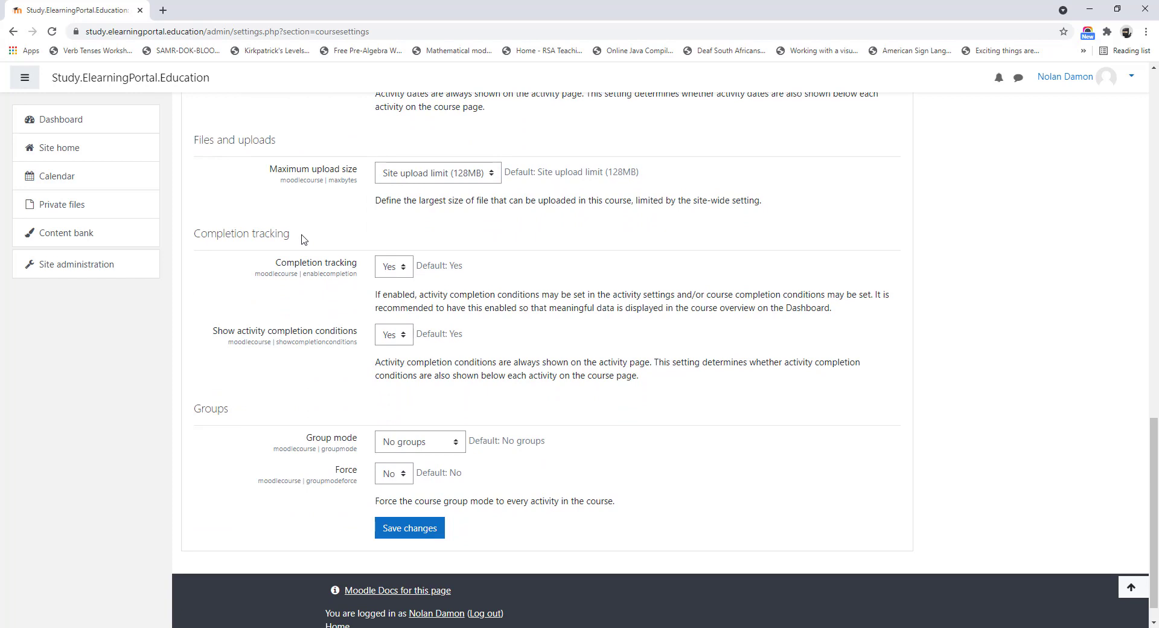
pyautogui.click(404, 271)
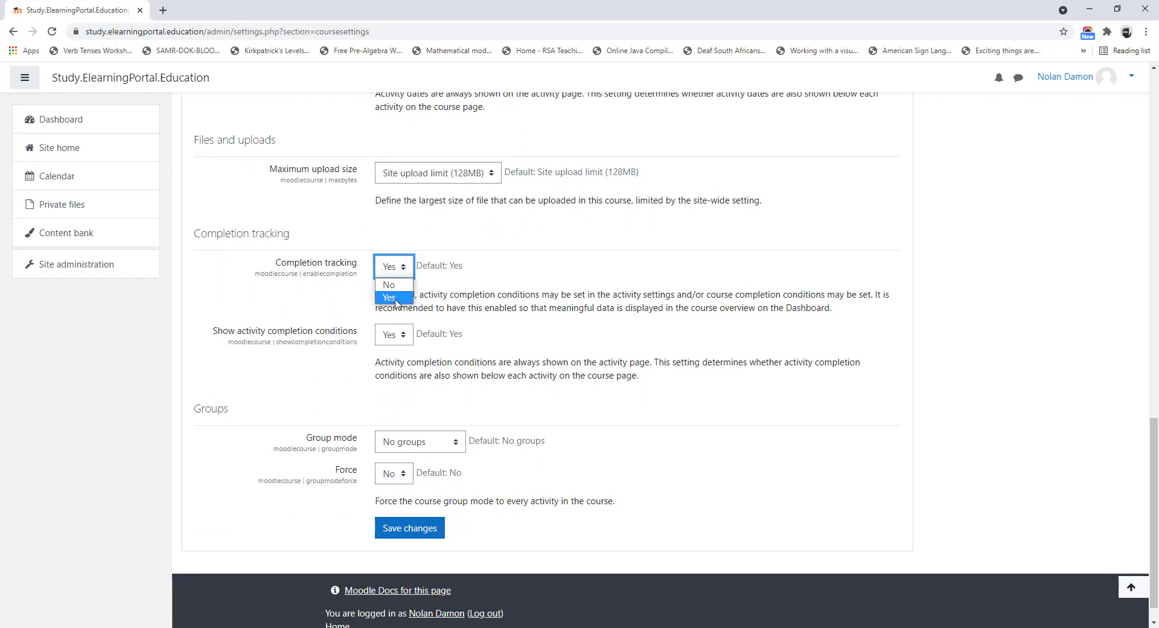
pyautogui.click(395, 298)
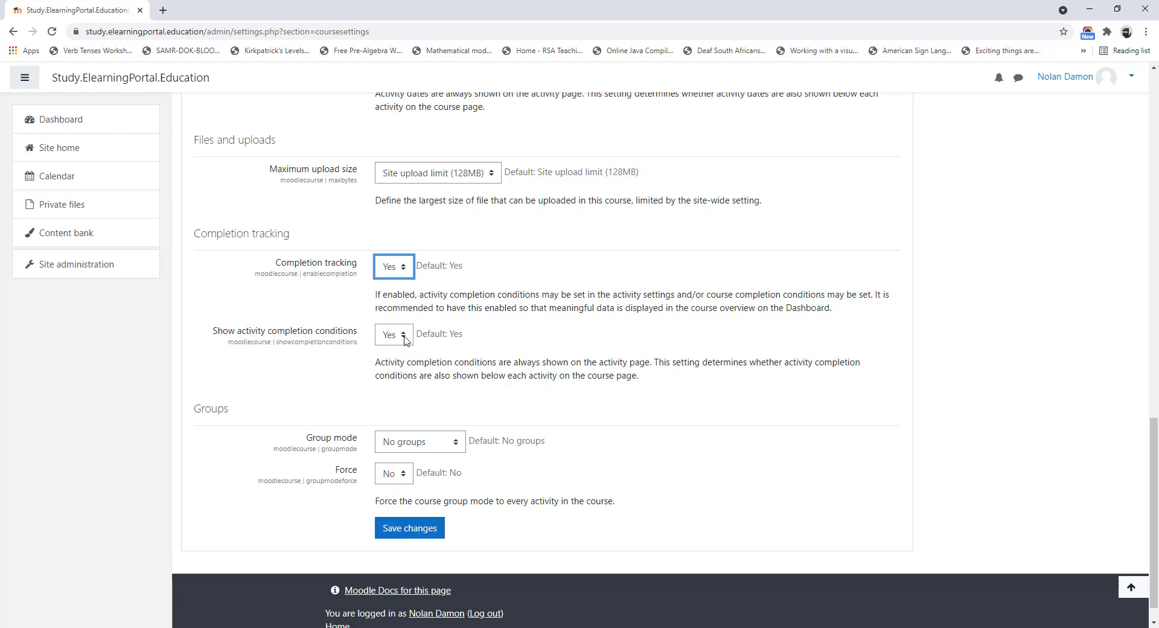
pyautogui.scroll(-1, 309, 382)
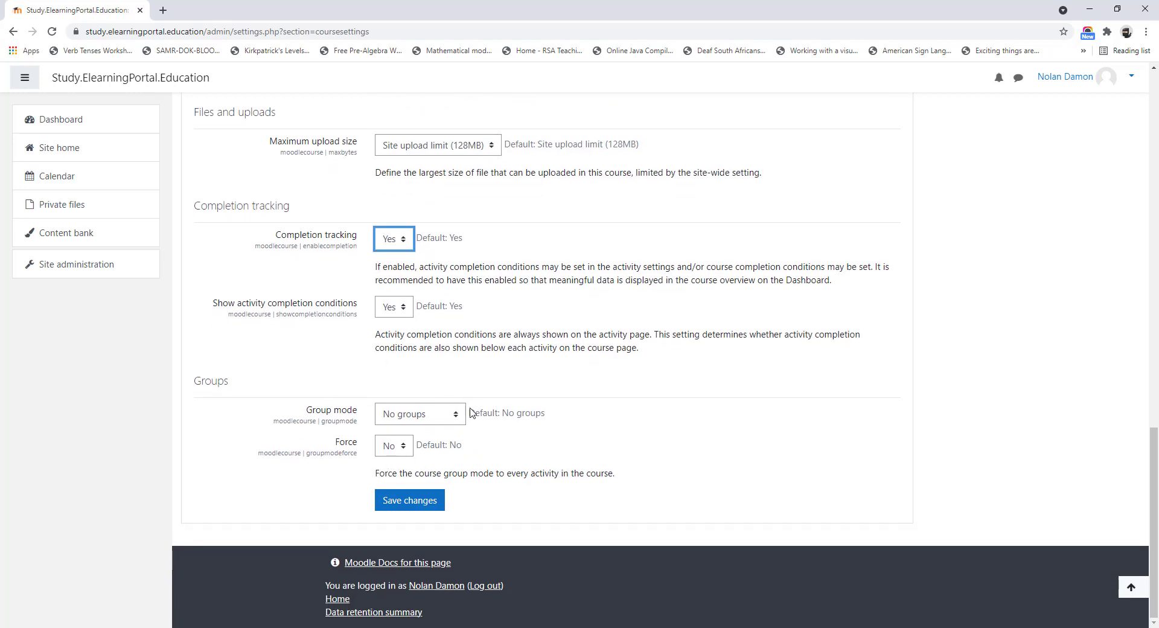
pyautogui.click(412, 506)
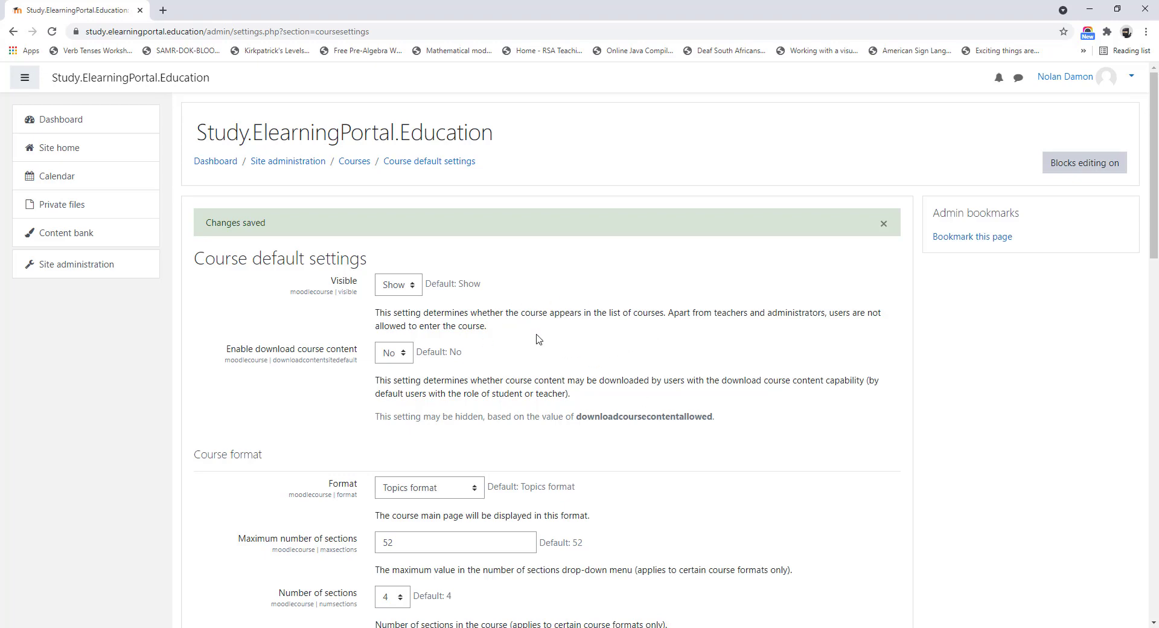
pyautogui.scroll(-2, 422, 416)
pyautogui.scroll(-13, 422, 417)
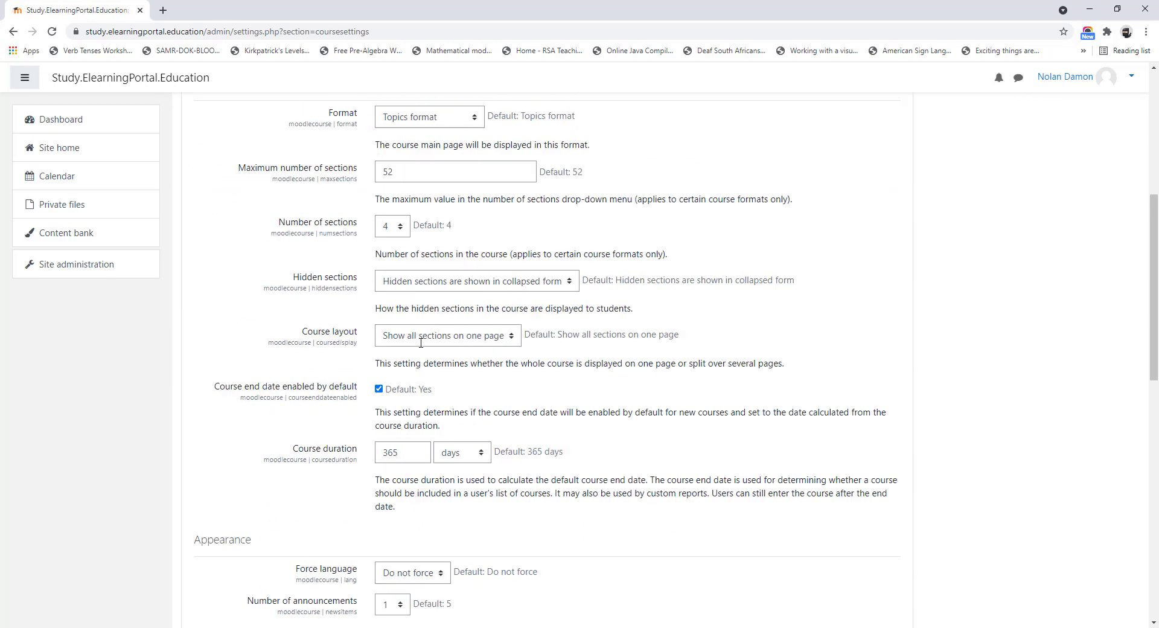
pyautogui.scroll(16, 421, 343)
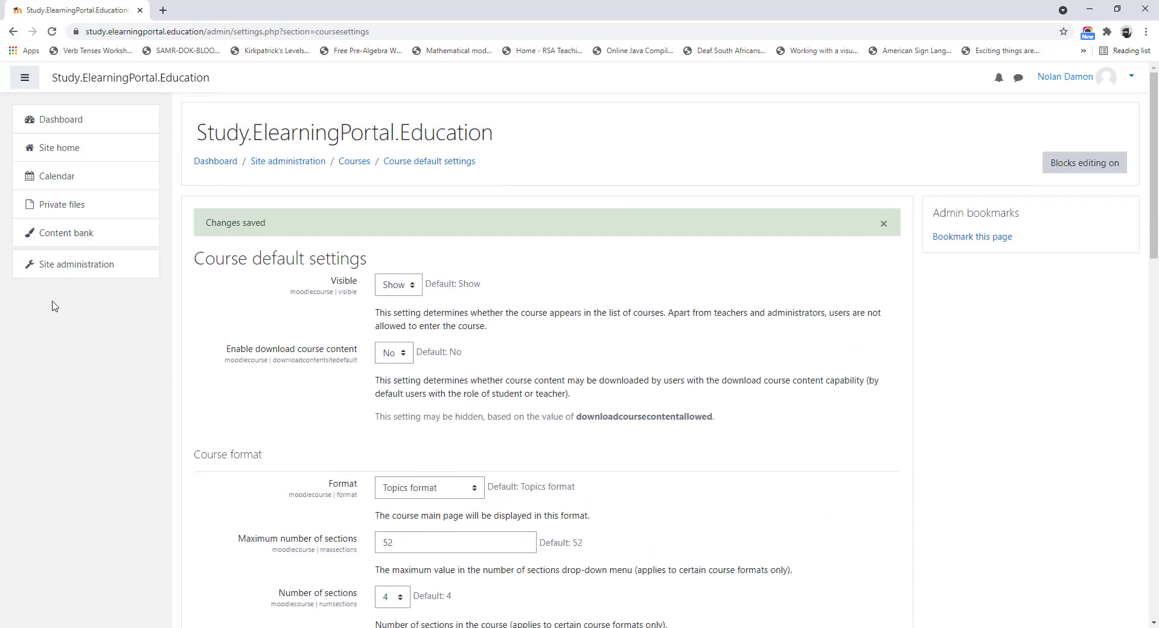
# Start a new course in the Mathematics for Homeschooling category from course management.
pyautogui.click(63, 264)
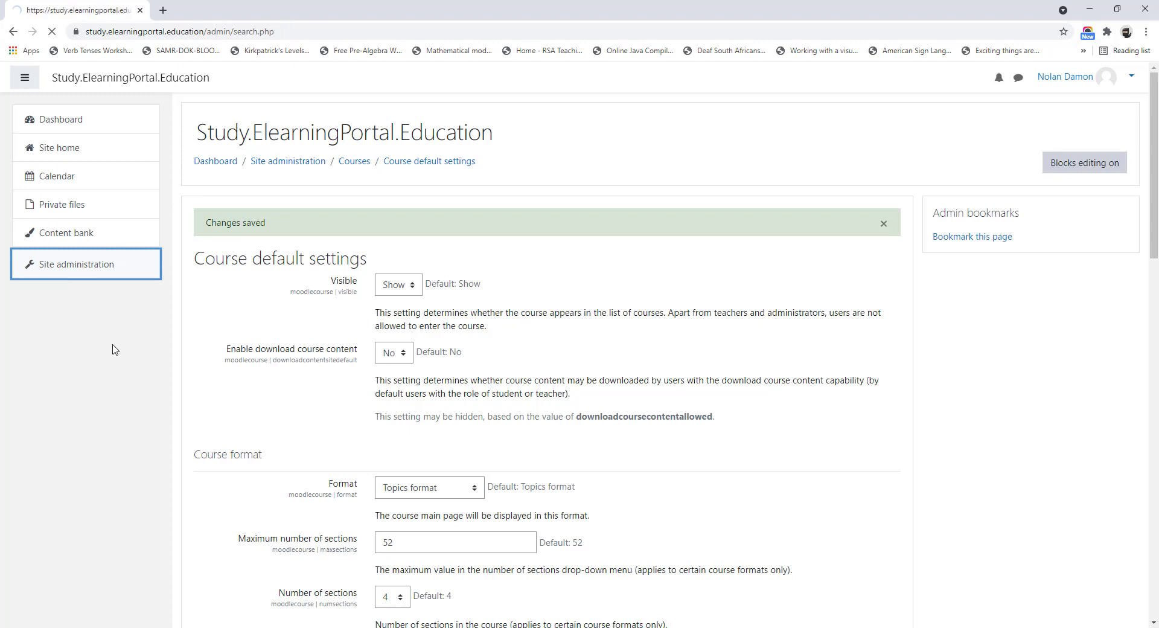
pyautogui.click(362, 343)
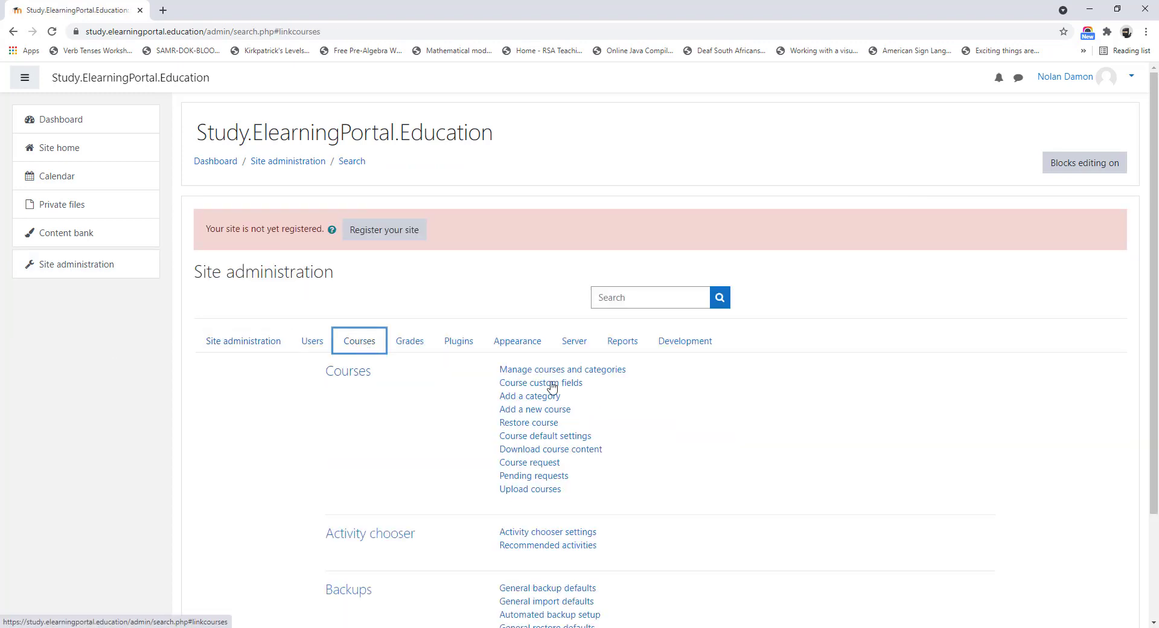
pyautogui.click(570, 371)
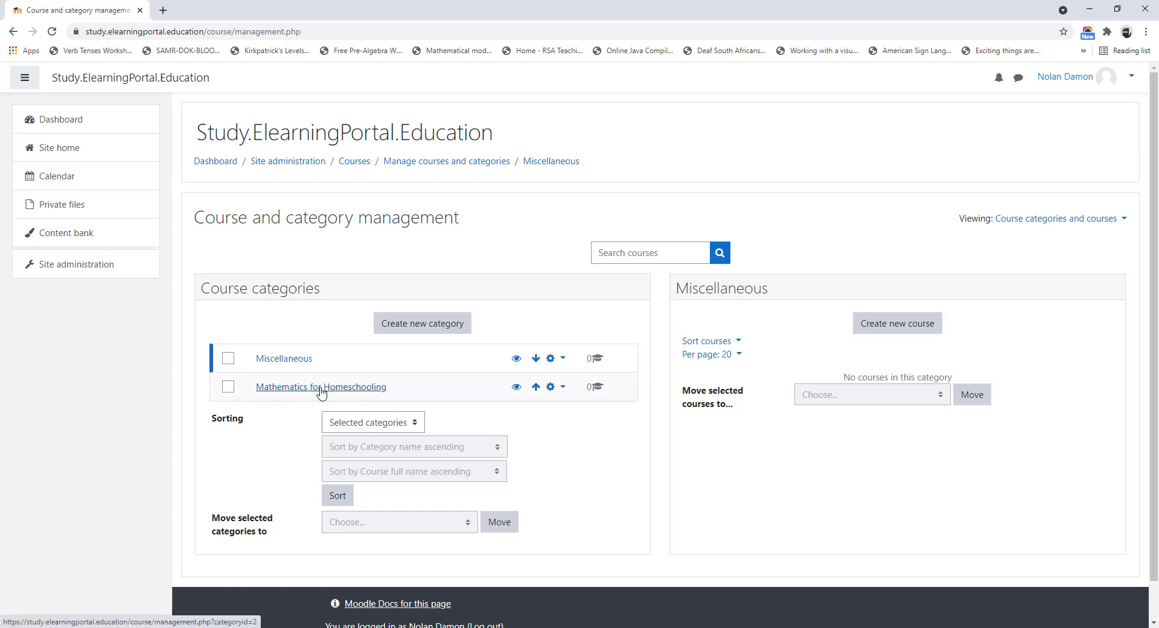
pyautogui.click(295, 390)
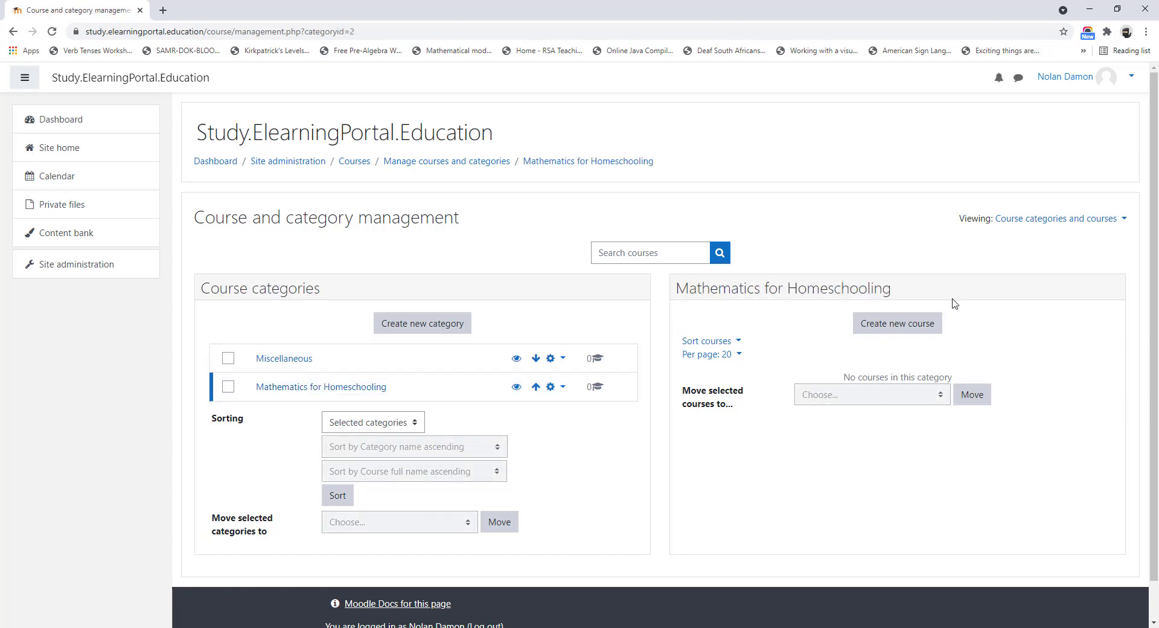
pyautogui.click(894, 329)
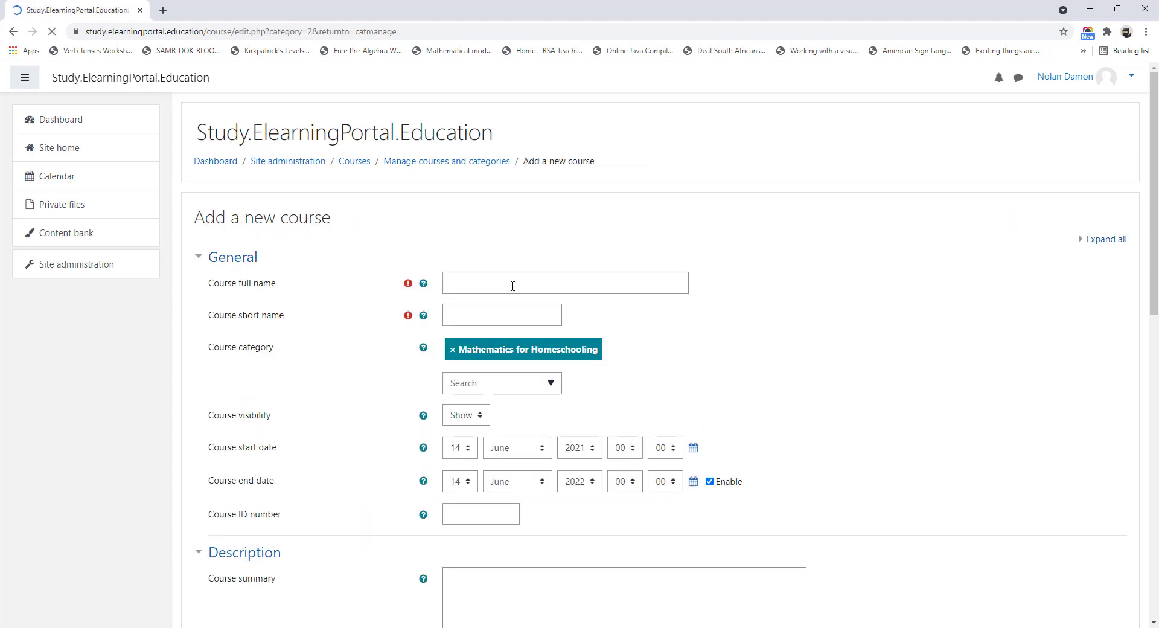
pyautogui.hotkey('alt', 'Tab')
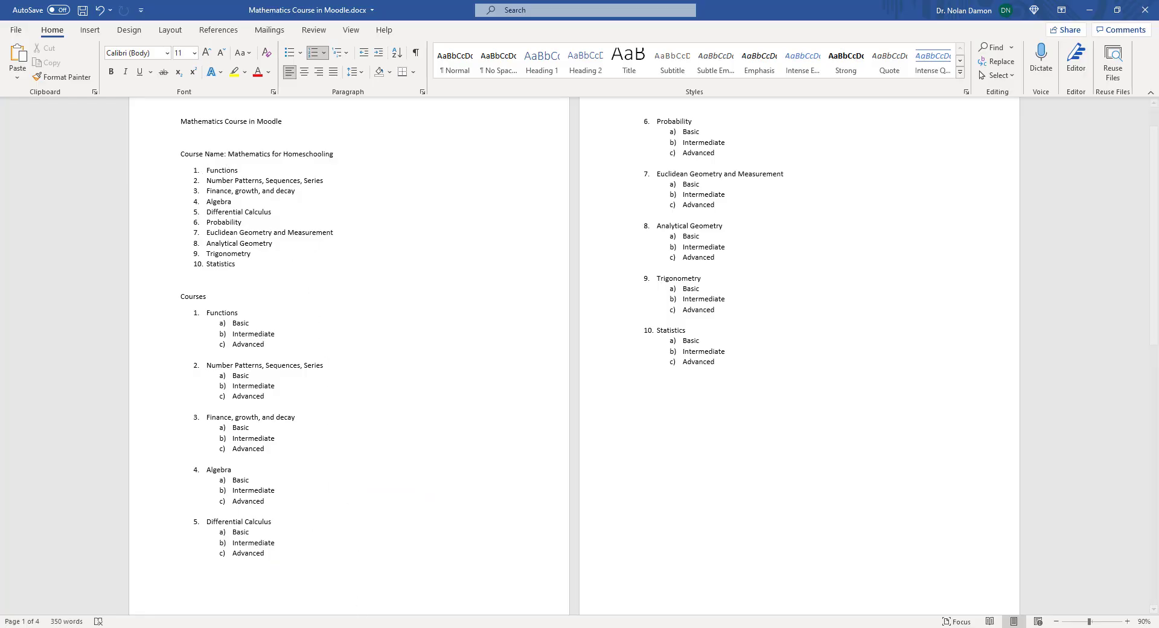
pyautogui.hotkey('alt', 'Tab')
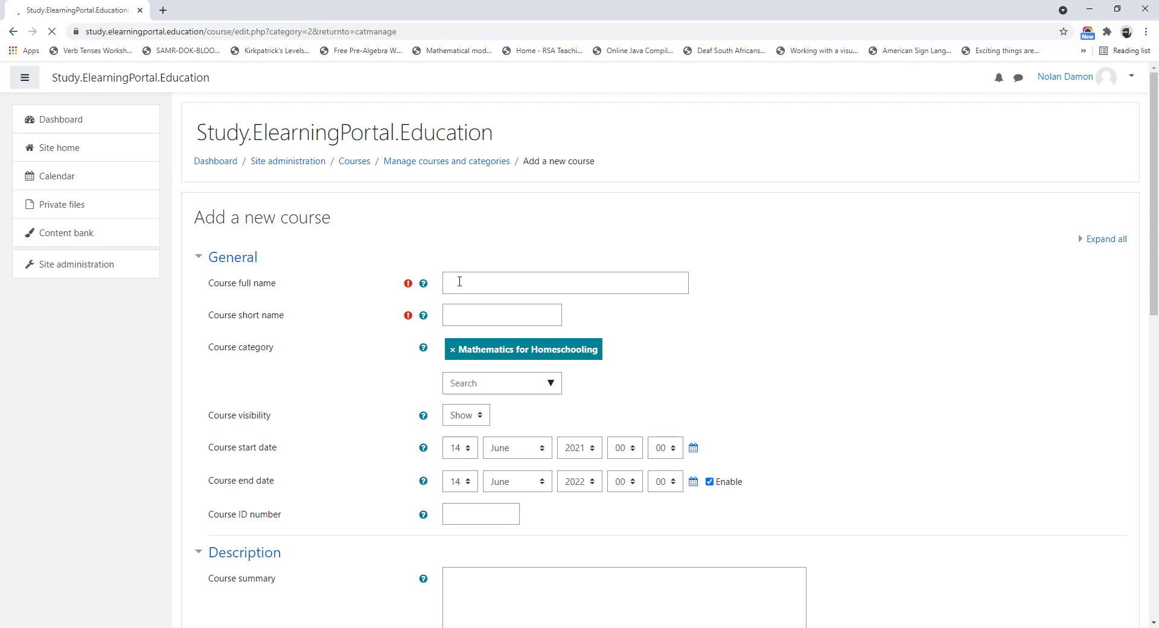
# Enter 'Functions' as both the course full name and short name.
pyautogui.click(503, 281)
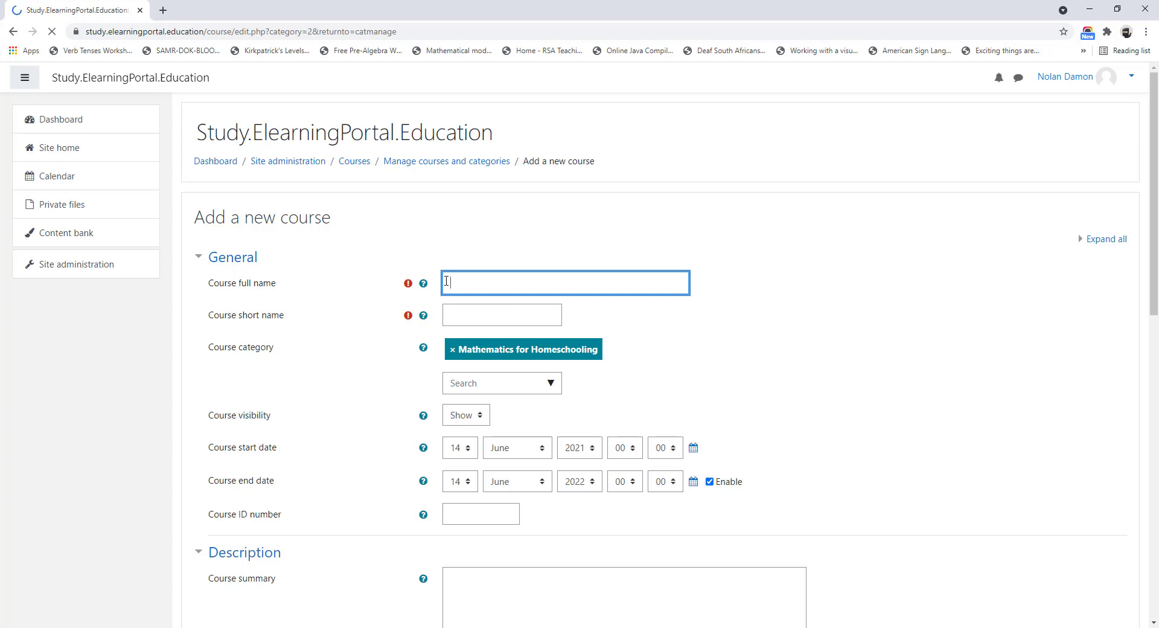
pyautogui.write('Functio')
pyautogui.click(499, 282)
pyautogui.hotkey('shift', 'Left')
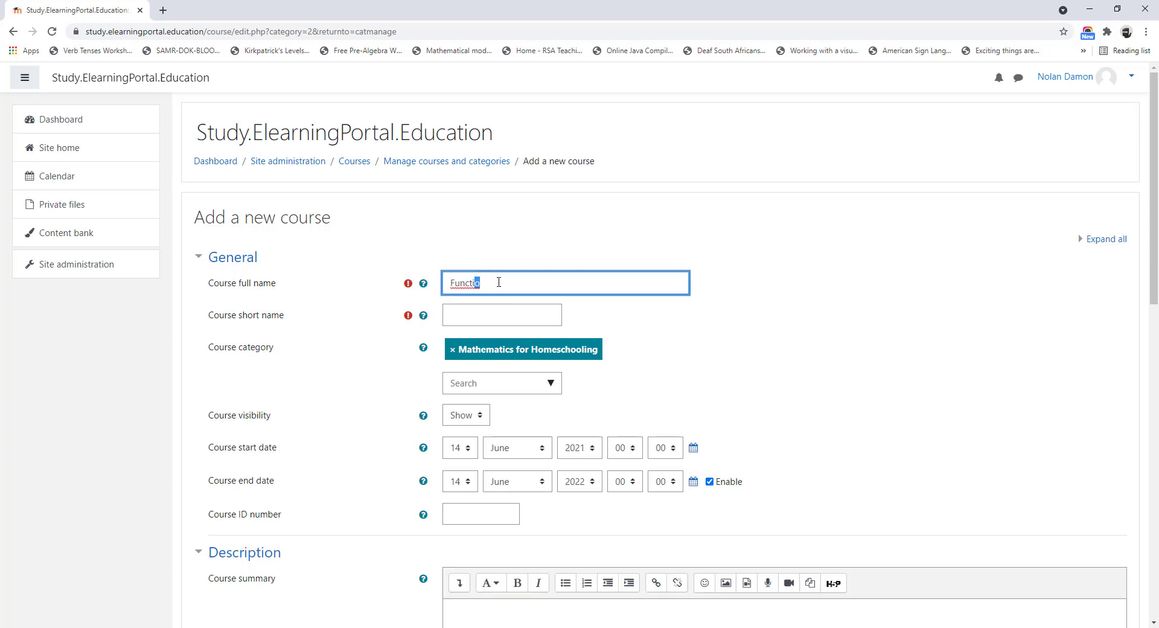
pyautogui.press('Right')
pyautogui.moveTo(515, 283); pyautogui.dragTo(429, 285)
pyautogui.hotkey('ctrl', 'c')
pyautogui.click(483, 307)
pyautogui.hotkey('ctrl', 'v')
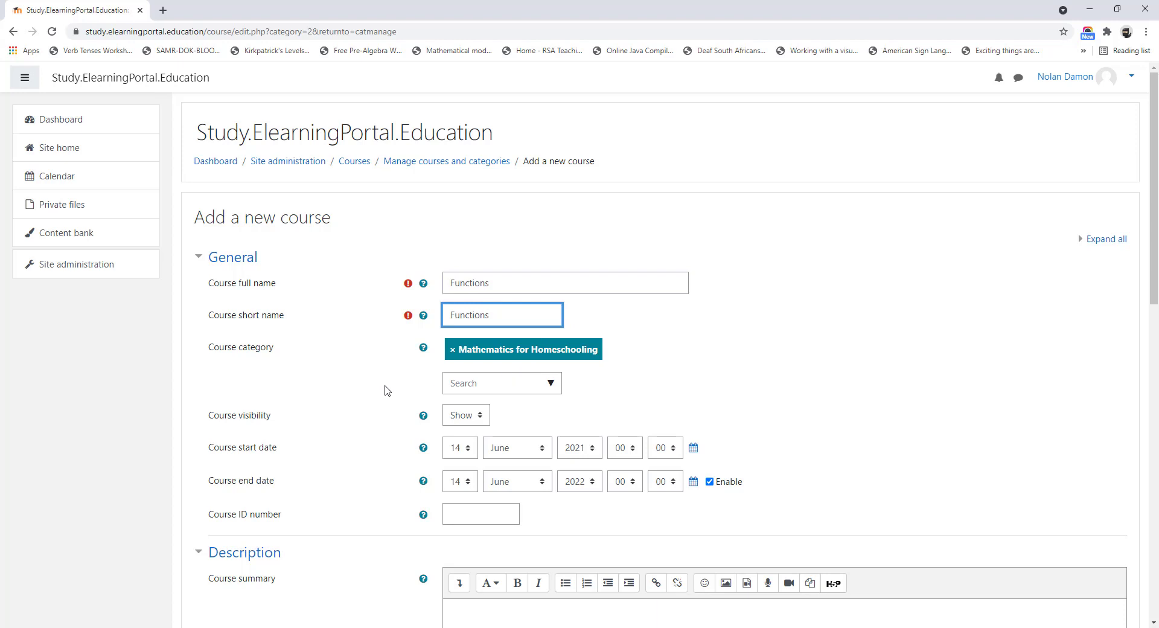
# Disable the course end date and scroll to the Course image field.
pyautogui.scroll(-1, 392, 375)
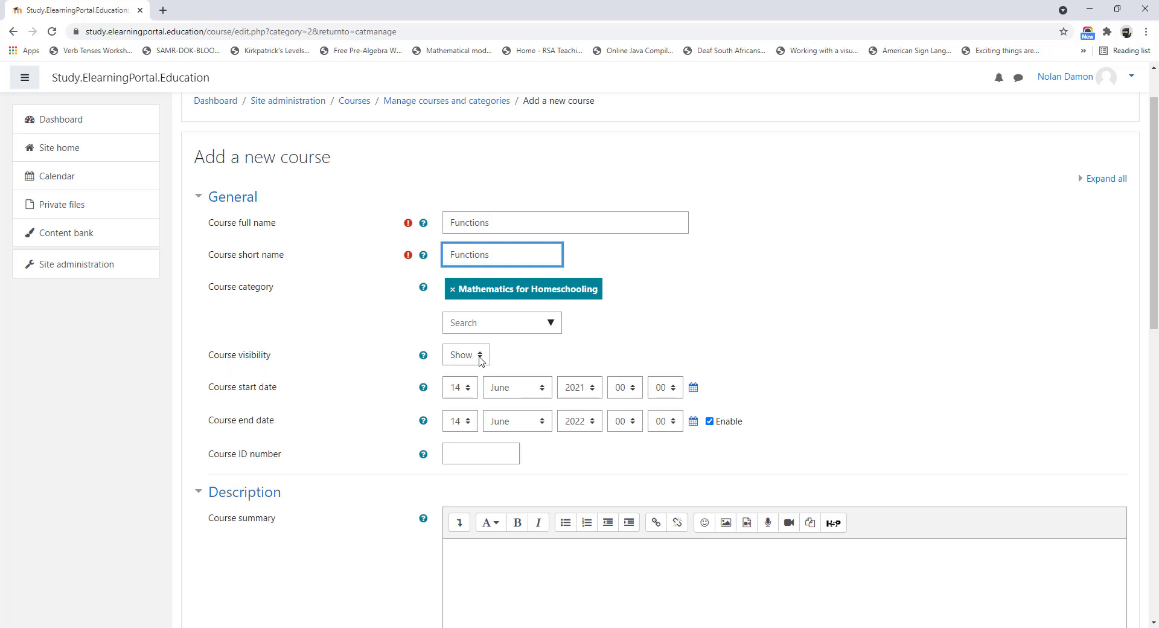
pyautogui.scroll(-2, 389, 372)
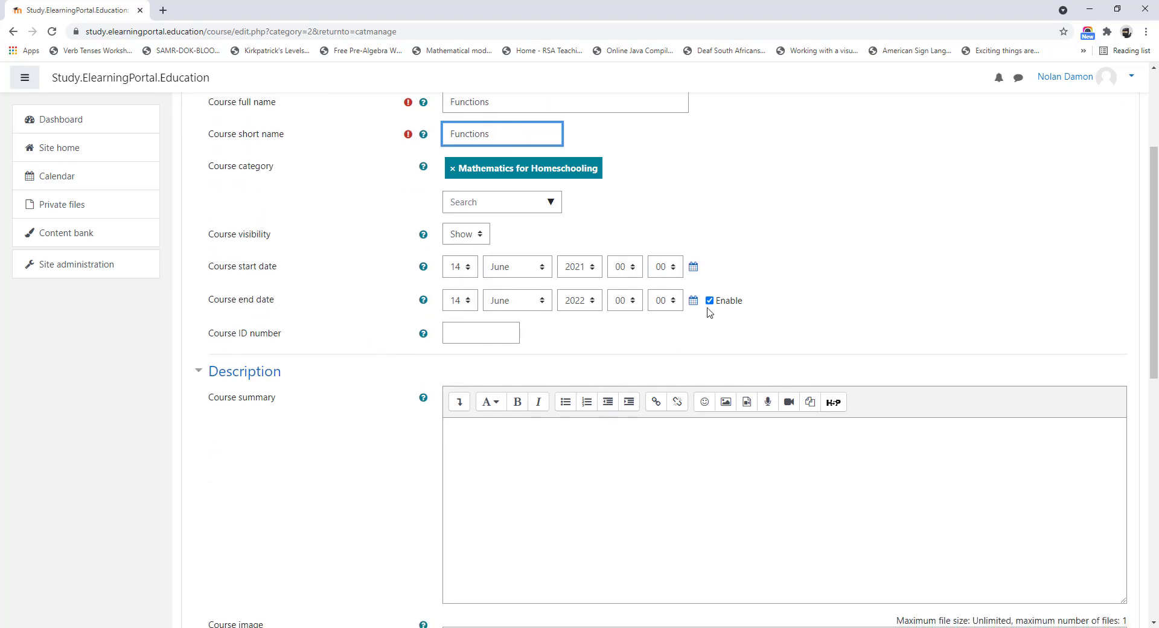
pyautogui.click(710, 300)
pyautogui.scroll(-2, 326, 398)
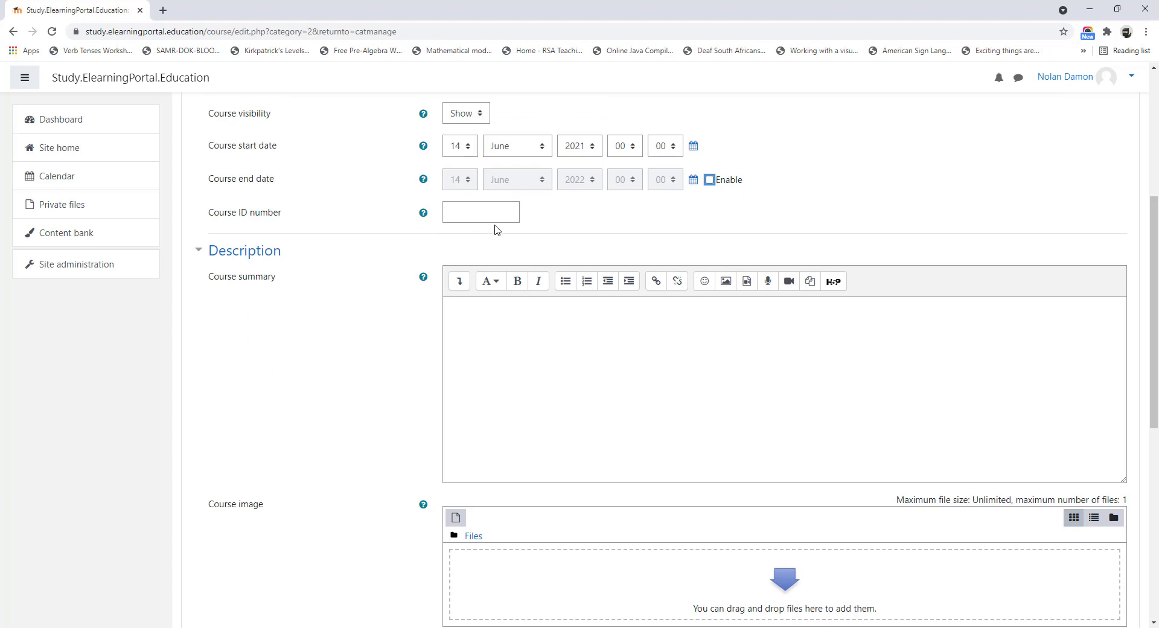
pyautogui.scroll(-1, 532, 283)
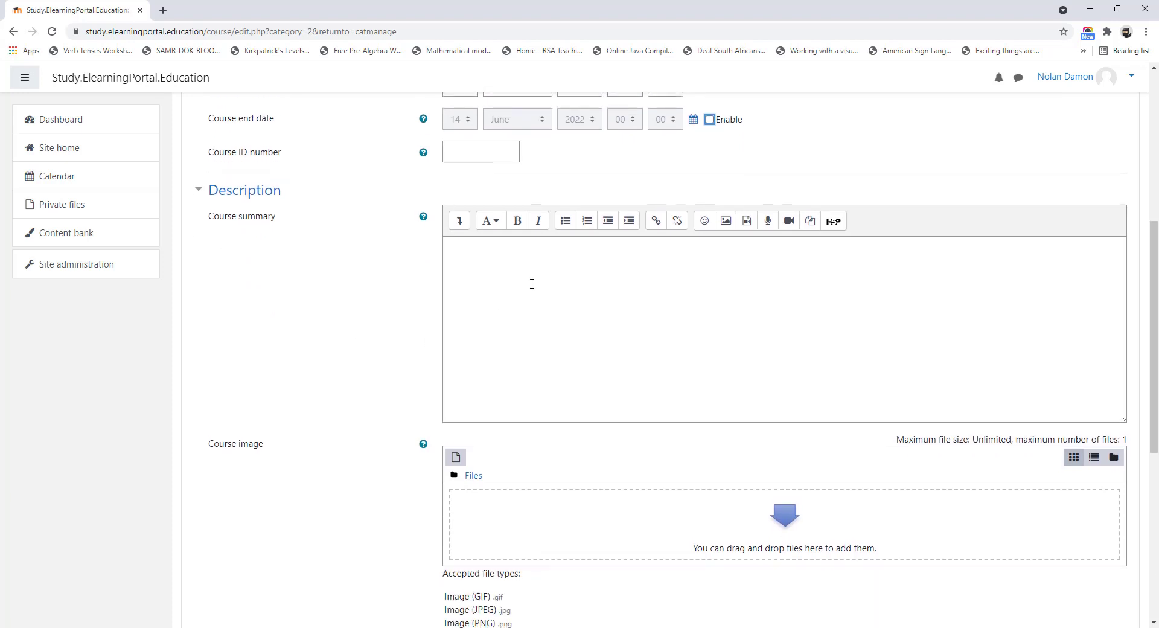
pyautogui.click(475, 263)
pyautogui.scroll(1, 543, 323)
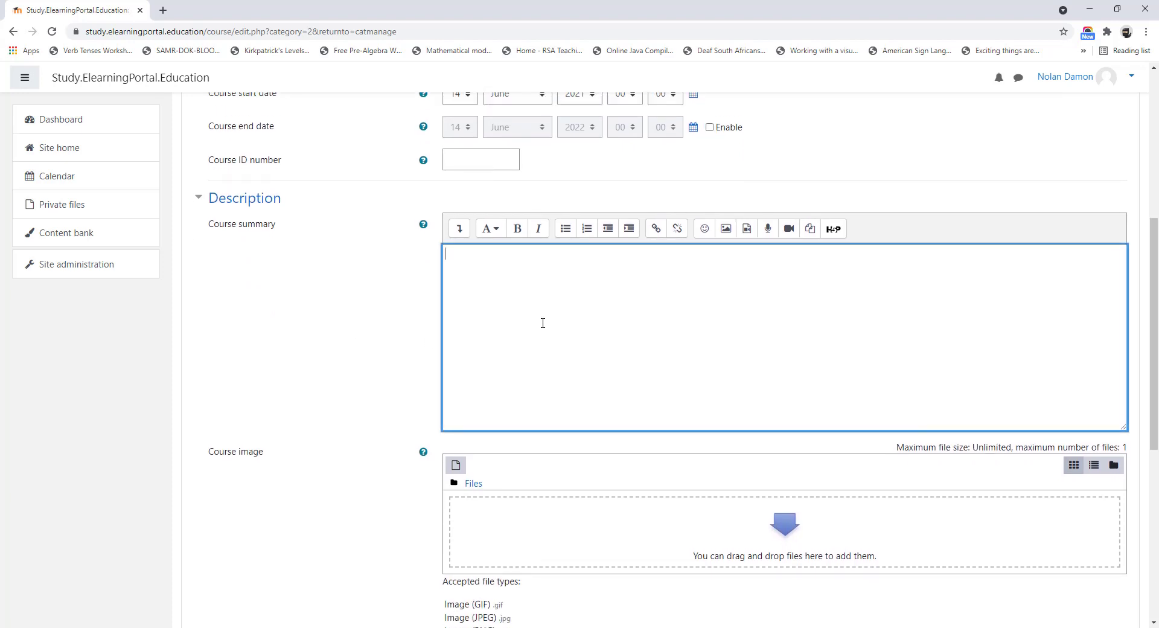
pyautogui.scroll(2, 543, 323)
pyautogui.scroll(2, 584, 258)
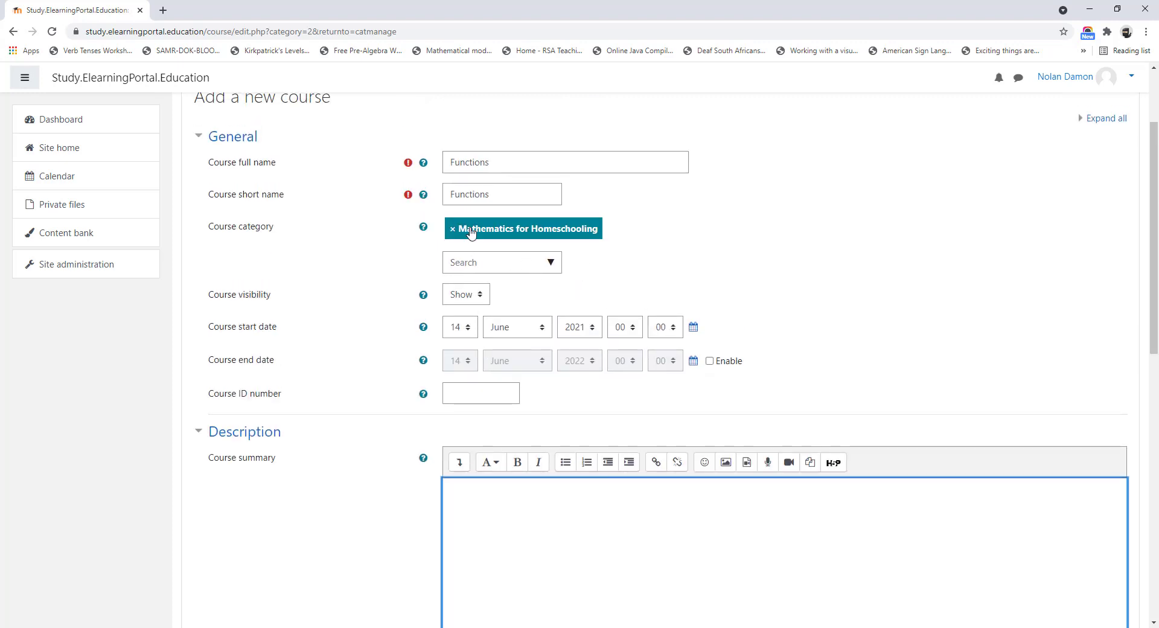
pyautogui.scroll(-7, 474, 520)
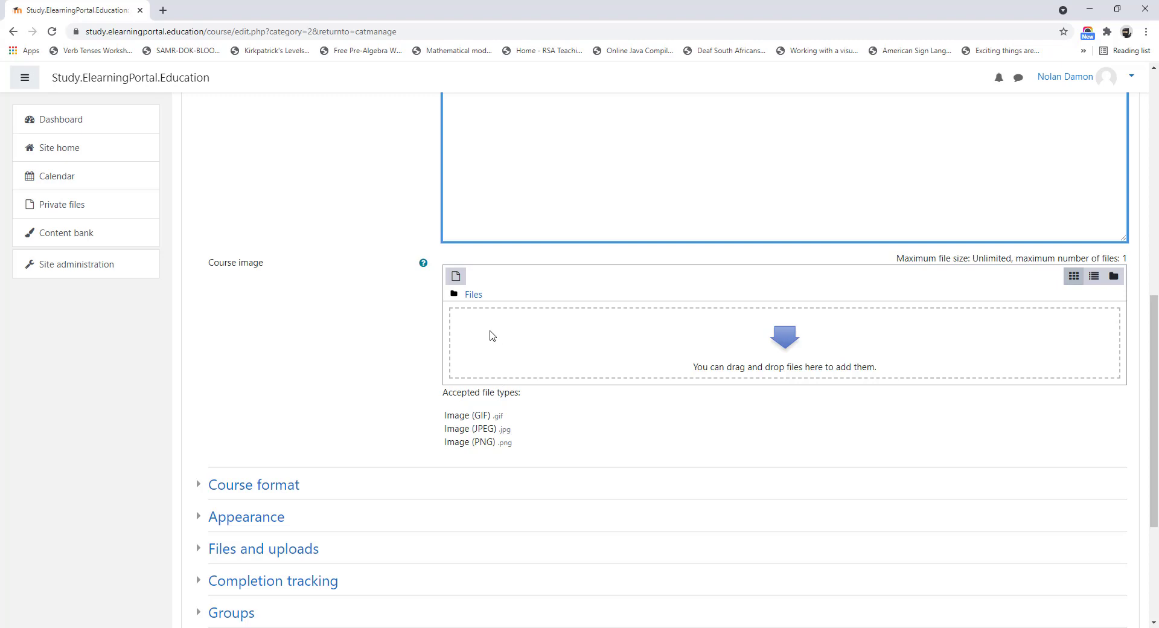
# Upload Functions.png from images > Course Icons as the course image.
pyautogui.click(455, 278)
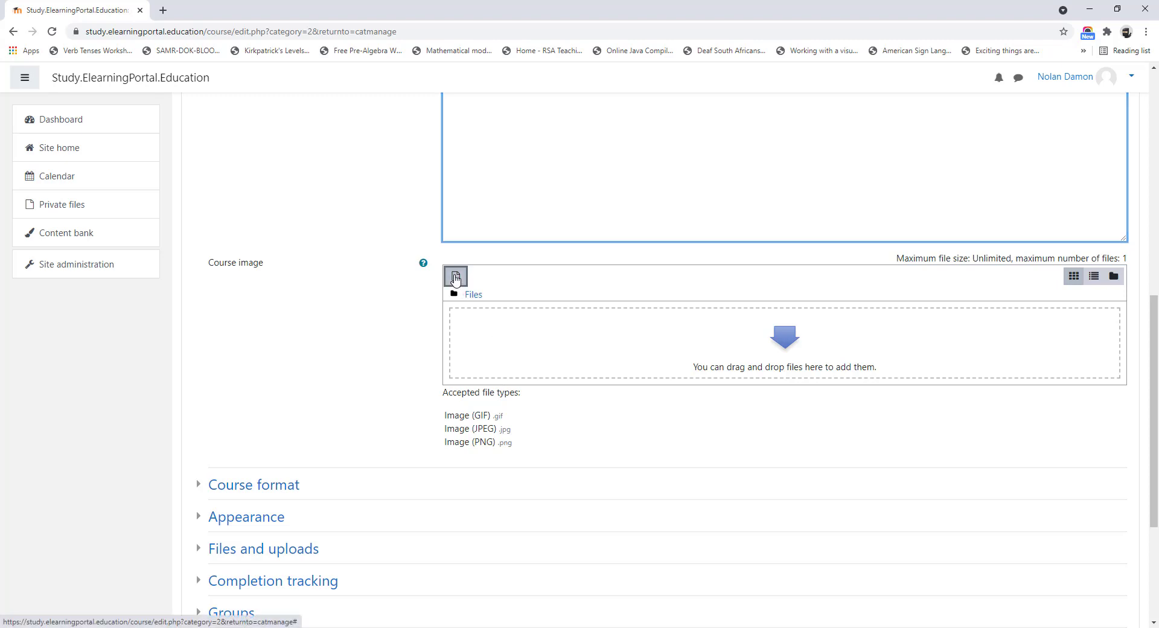
pyautogui.click(508, 302)
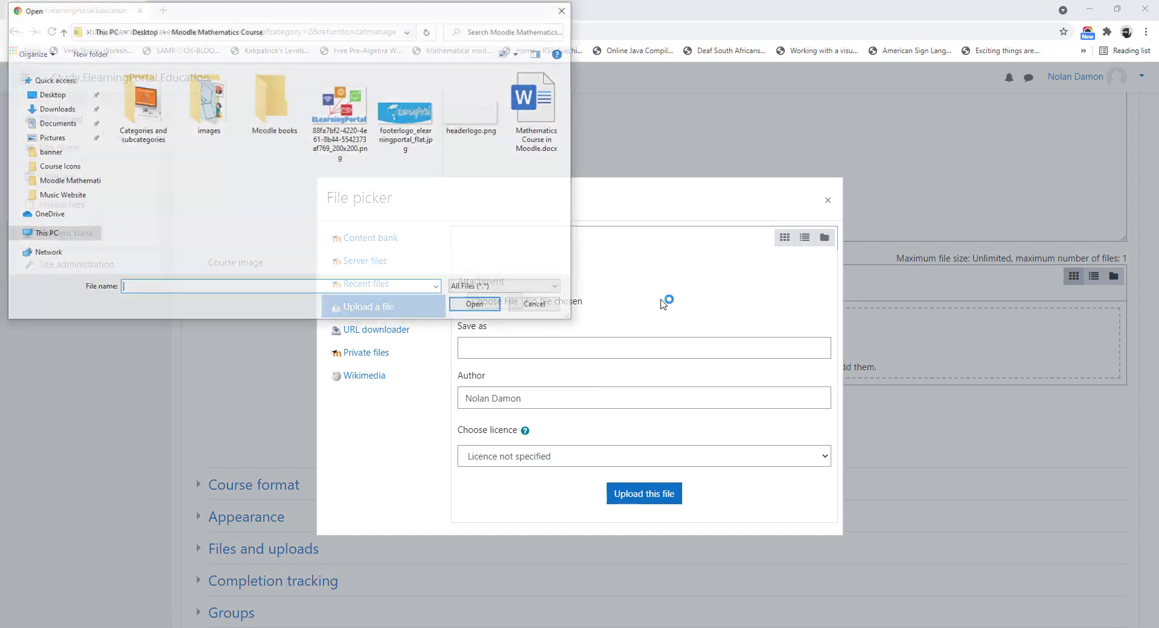
pyautogui.doubleClick(209, 102)
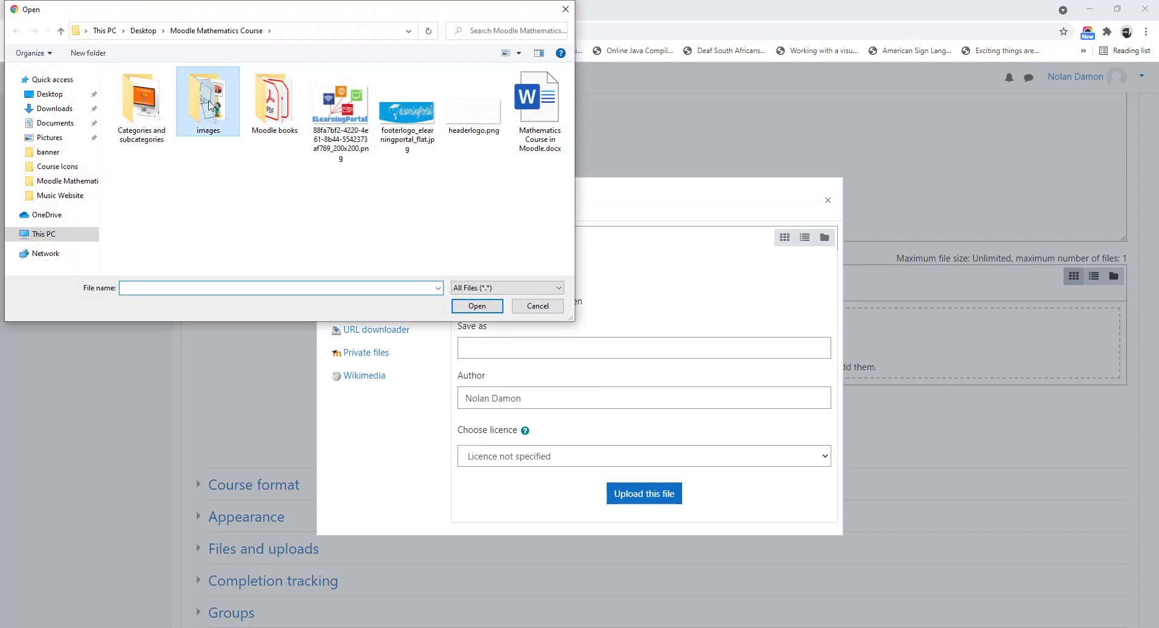
pyautogui.doubleClick(134, 104)
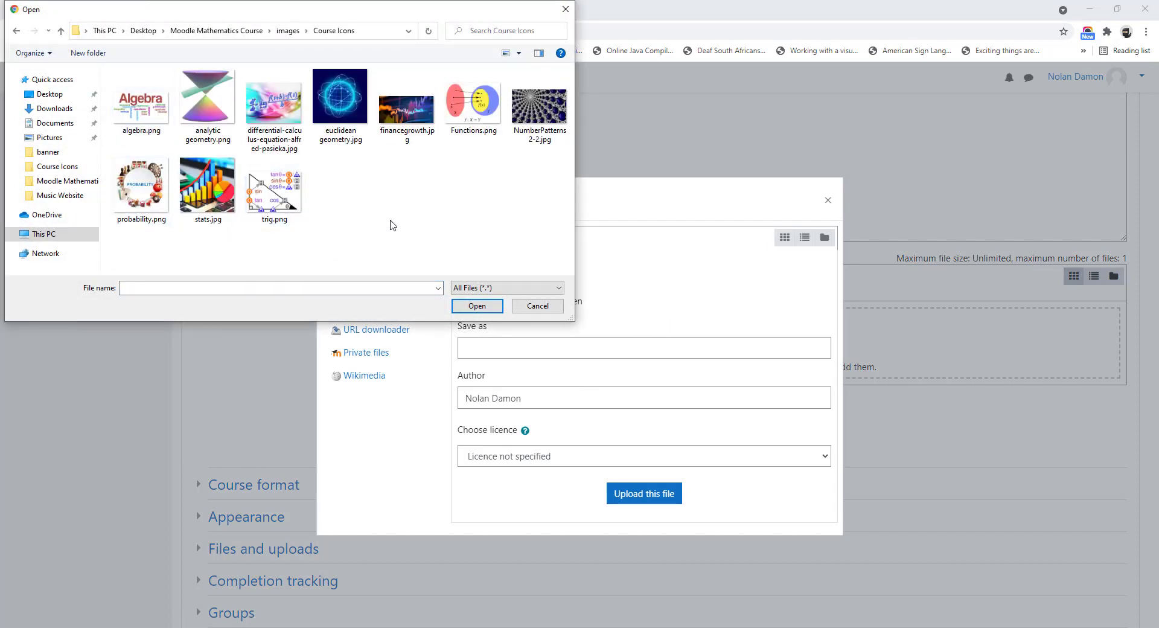
pyautogui.click(468, 131)
pyautogui.click(477, 307)
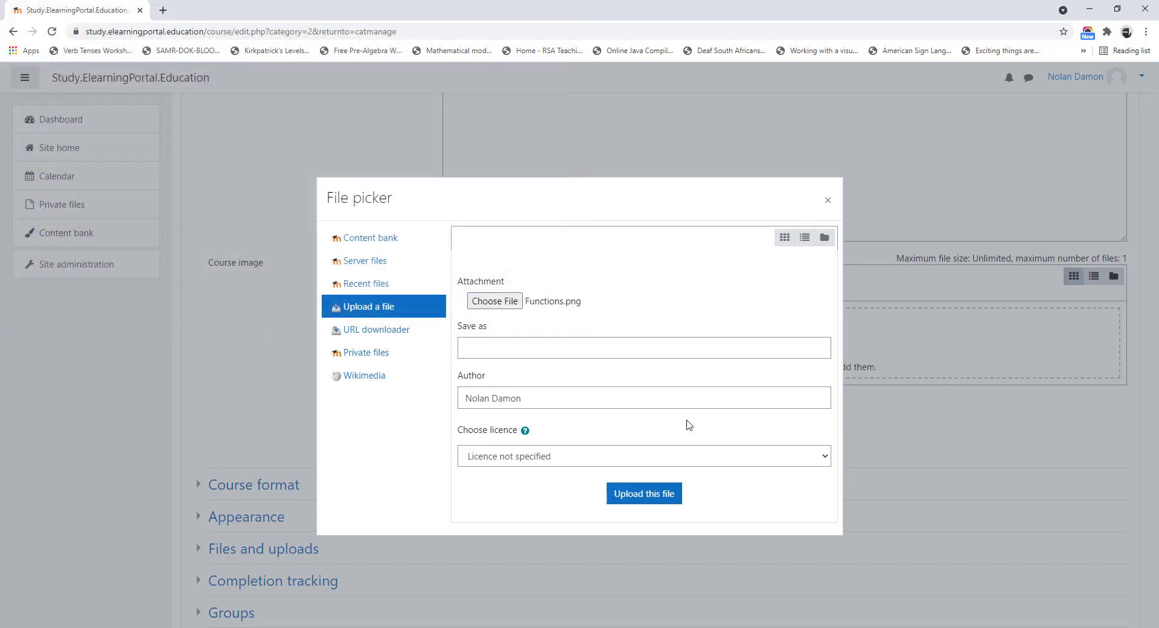
pyautogui.click(652, 496)
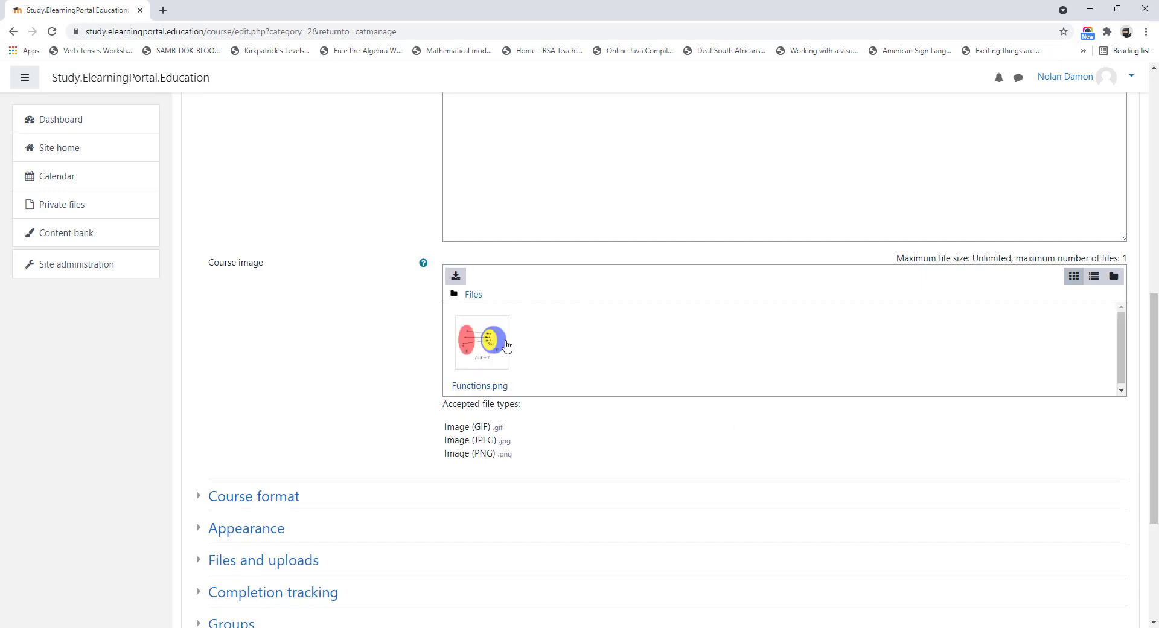
pyautogui.scroll(-4, 372, 337)
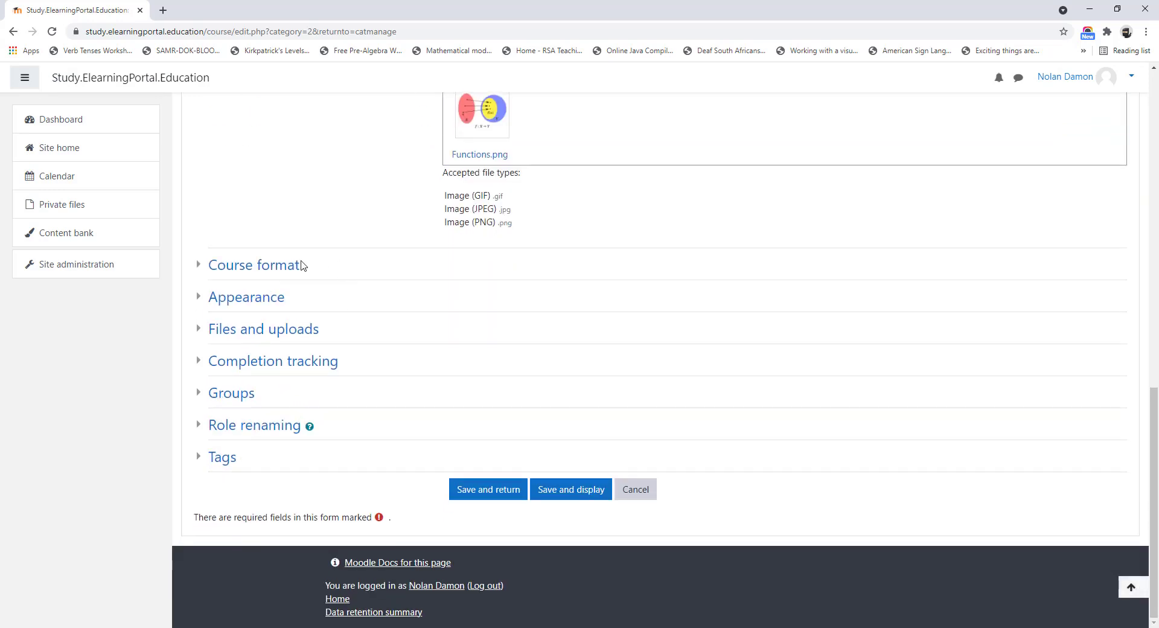
# Review Course format and Appearance defaults, keeping the language at Do not force.
pyautogui.click(272, 266)
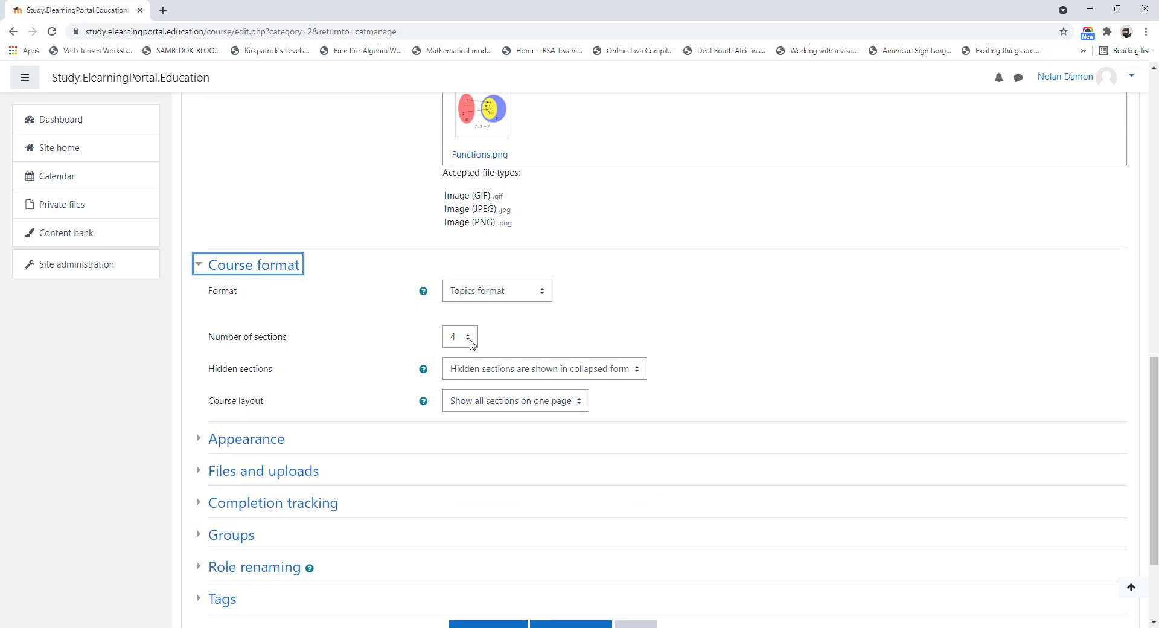
pyautogui.scroll(-3, 389, 339)
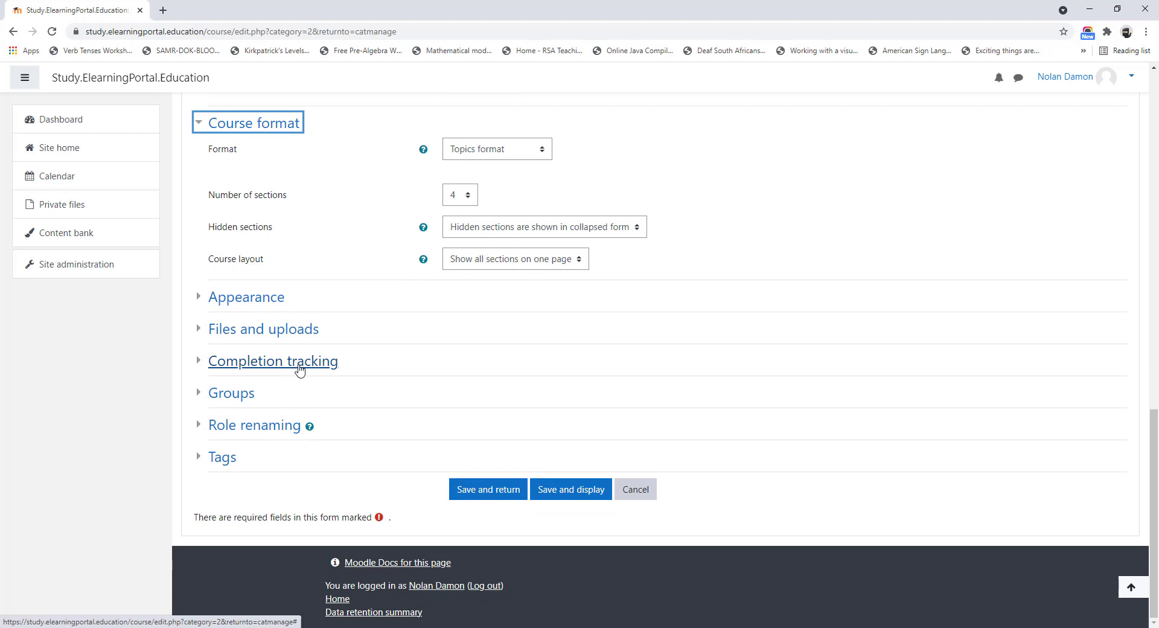
pyautogui.click(265, 300)
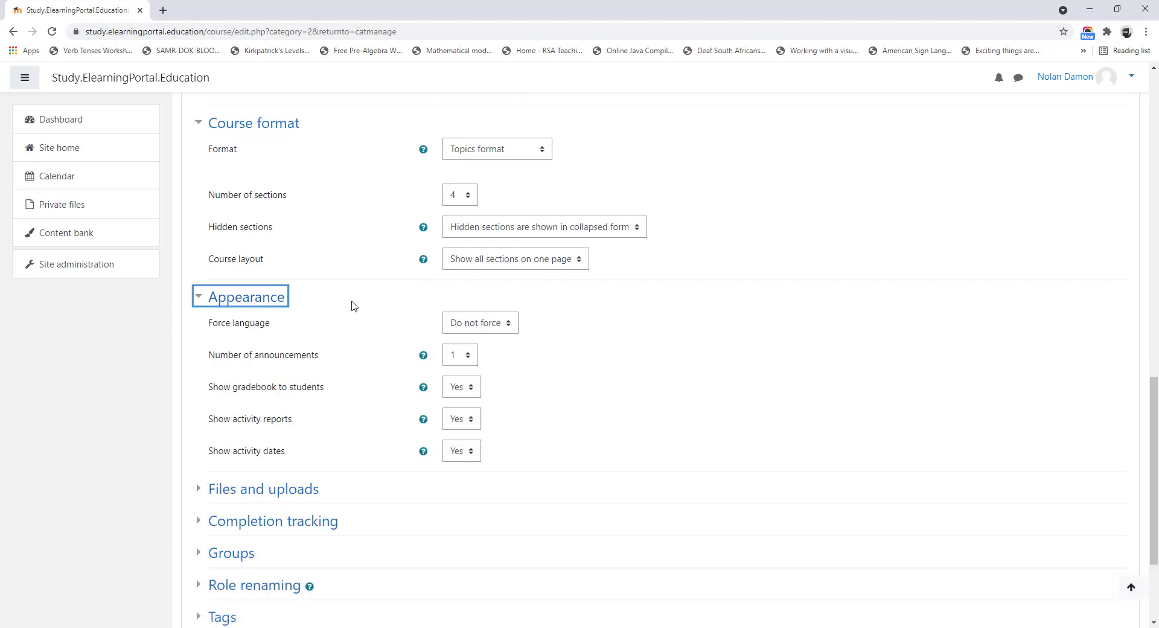
pyautogui.click(514, 328)
pyautogui.click(513, 326)
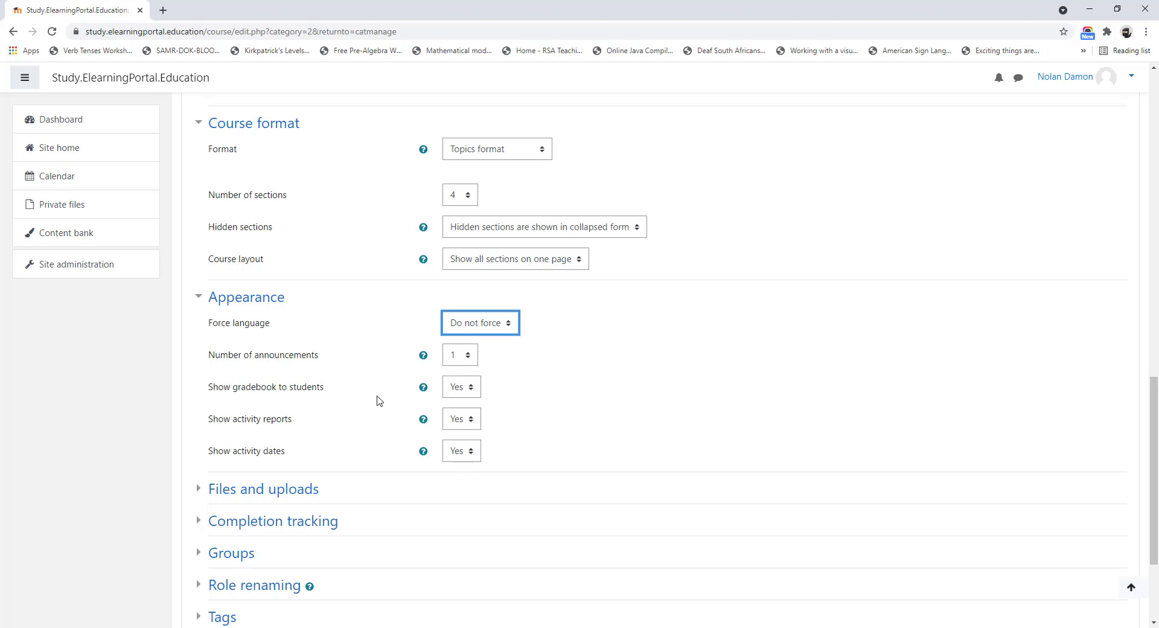
pyautogui.scroll(-2, 378, 396)
# Check Files and uploads and Completion tracking defaults, then save the Functions course.
pyautogui.click(311, 369)
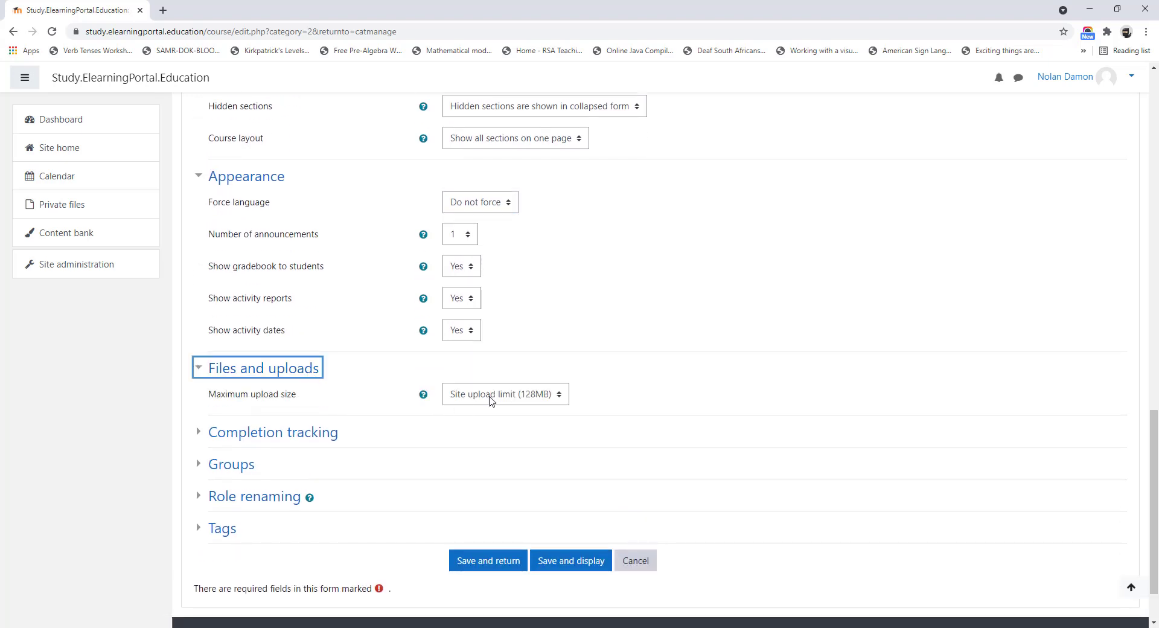
pyautogui.scroll(-1, 491, 400)
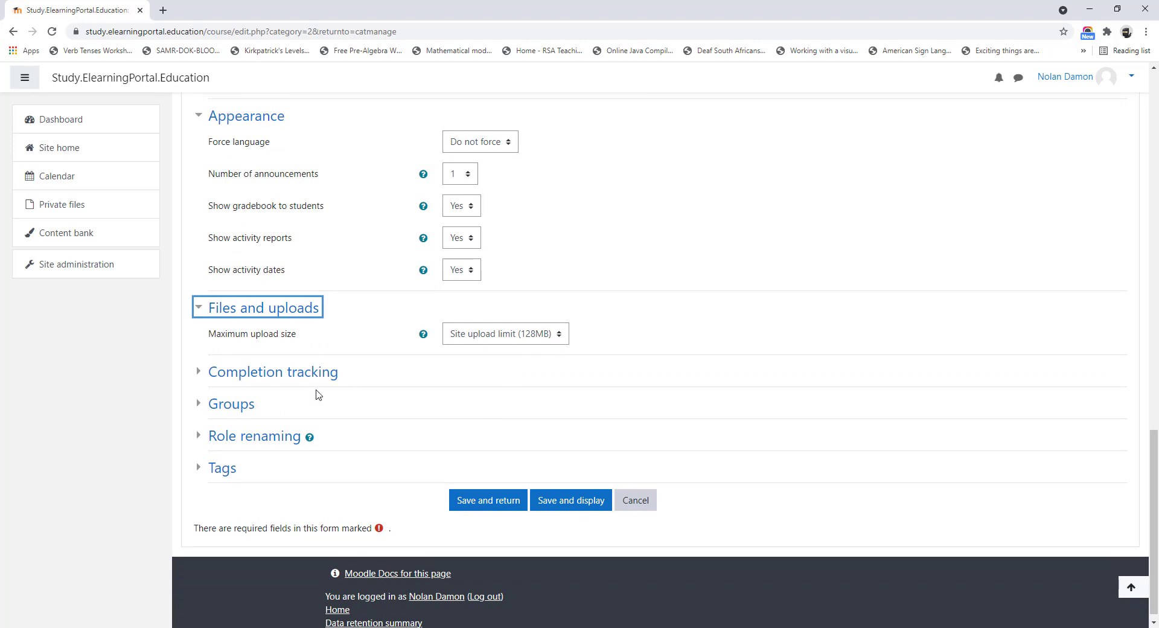
pyautogui.click(311, 373)
pyautogui.scroll(-1, 423, 369)
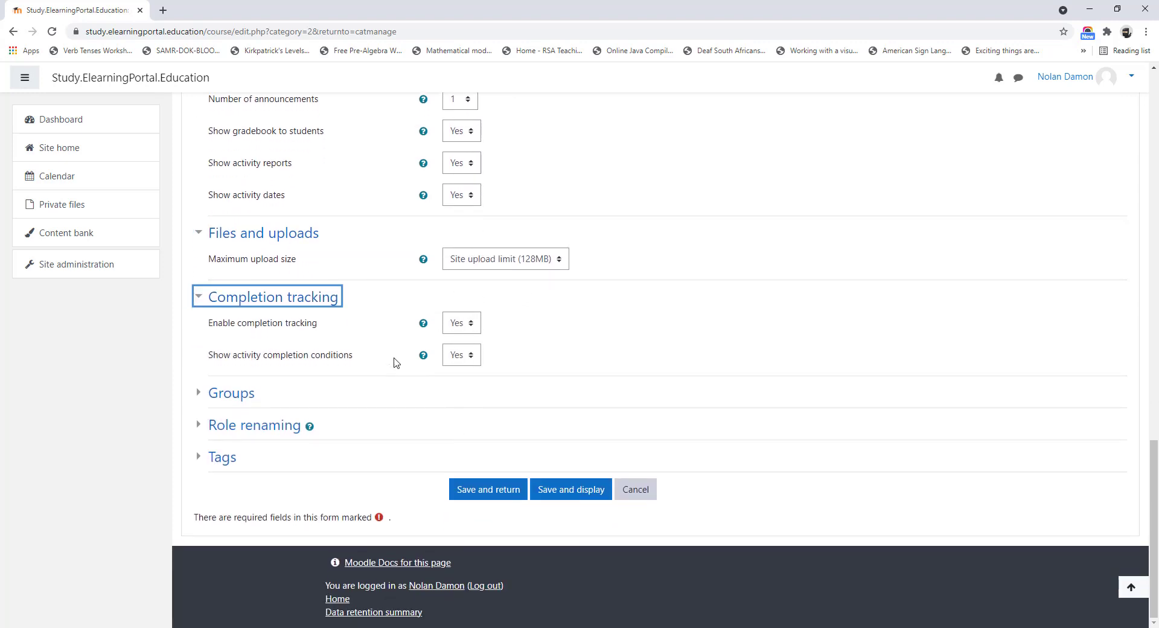
pyautogui.scroll(1, 360, 432)
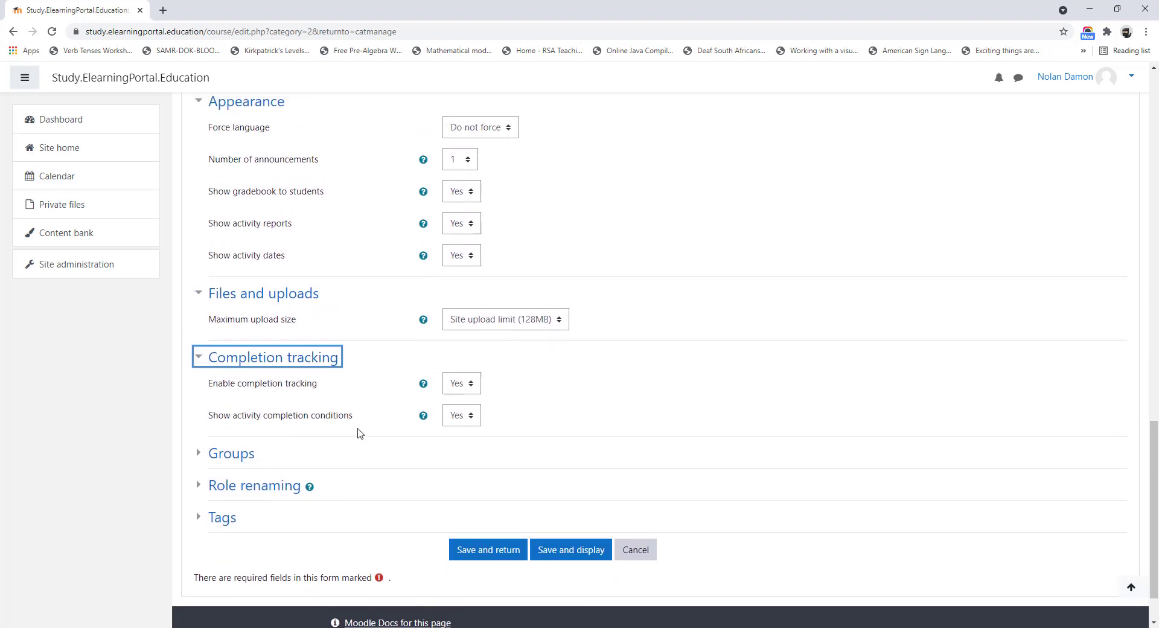
pyautogui.scroll(-1, 356, 432)
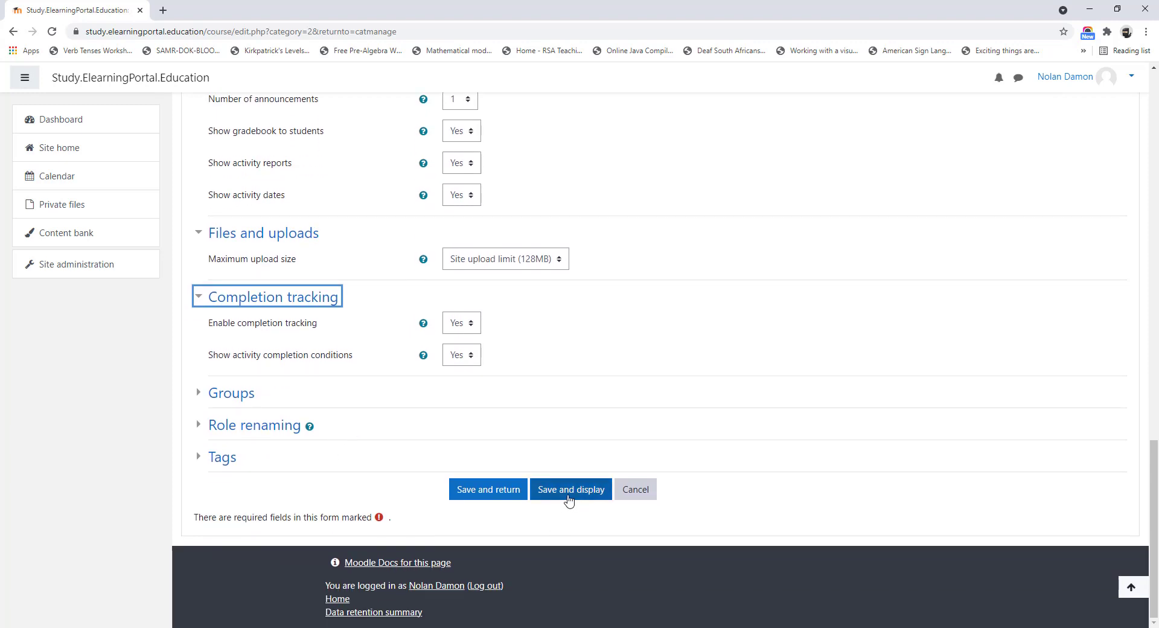
pyautogui.click(500, 494)
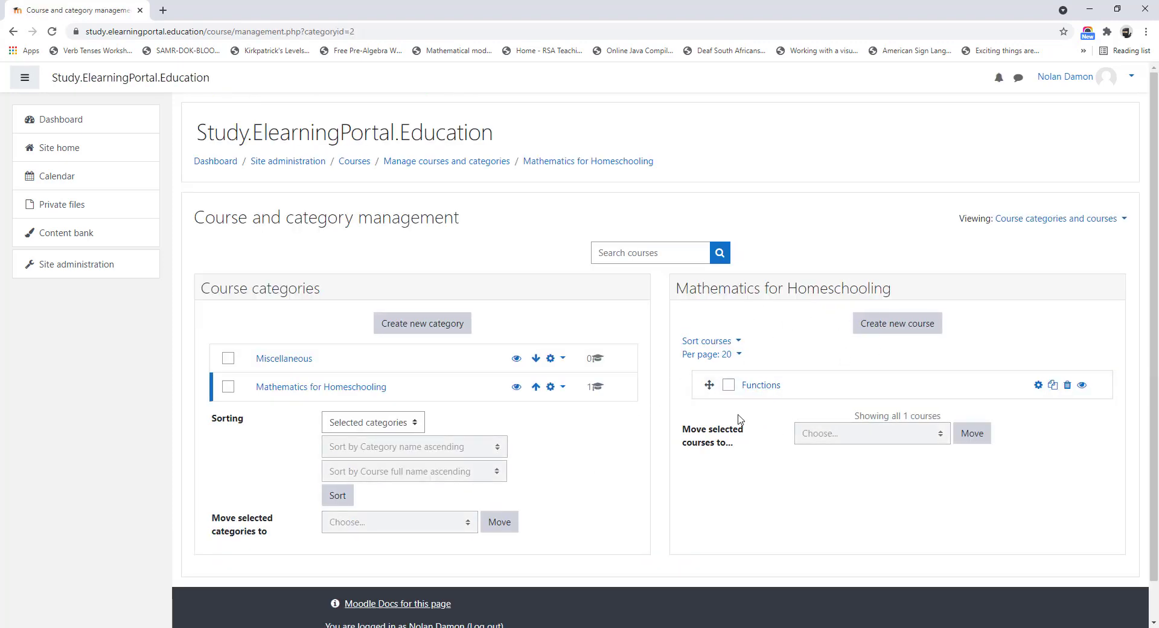
# View the Functions course details and page, then return to the Moodle site home.
pyautogui.click(762, 388)
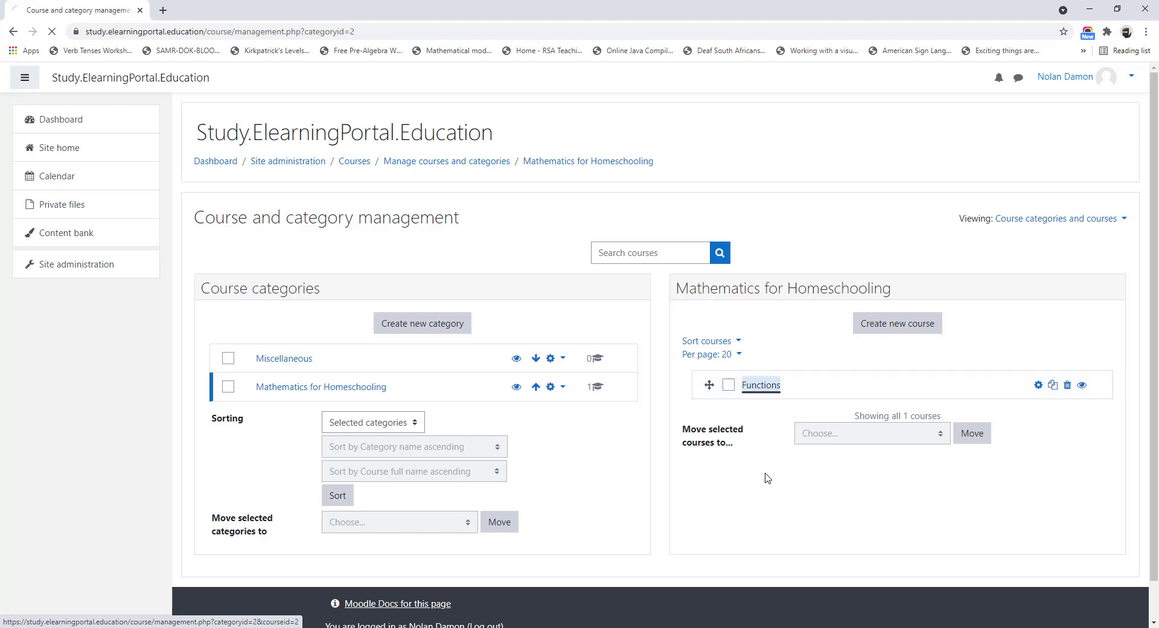
pyautogui.scroll(-5, 768, 474)
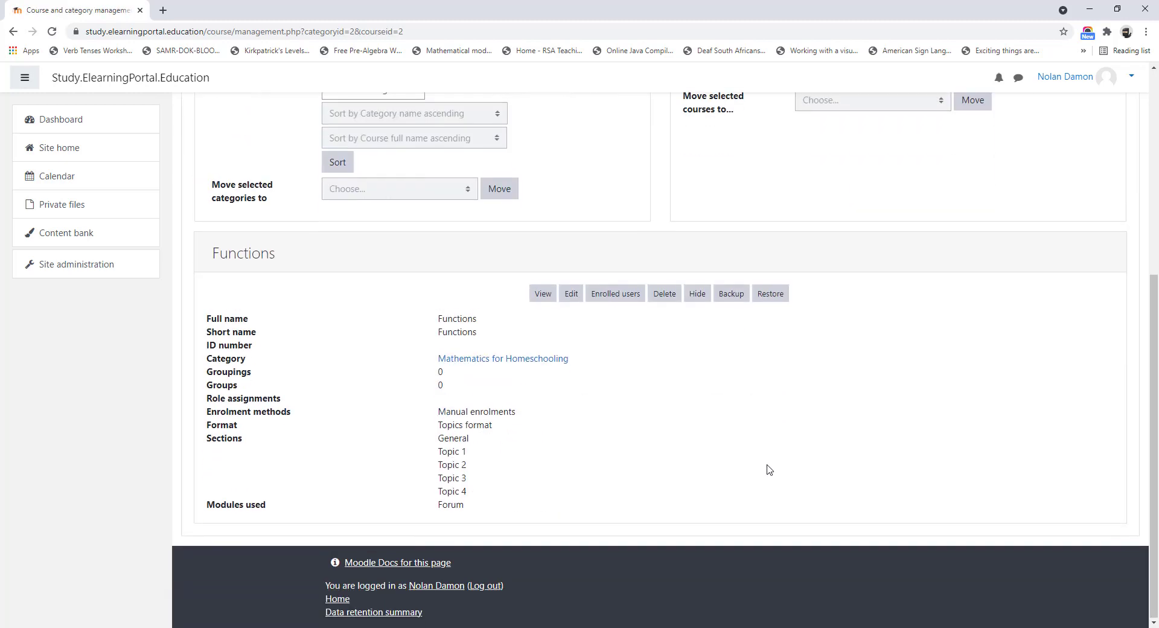
pyautogui.click(543, 295)
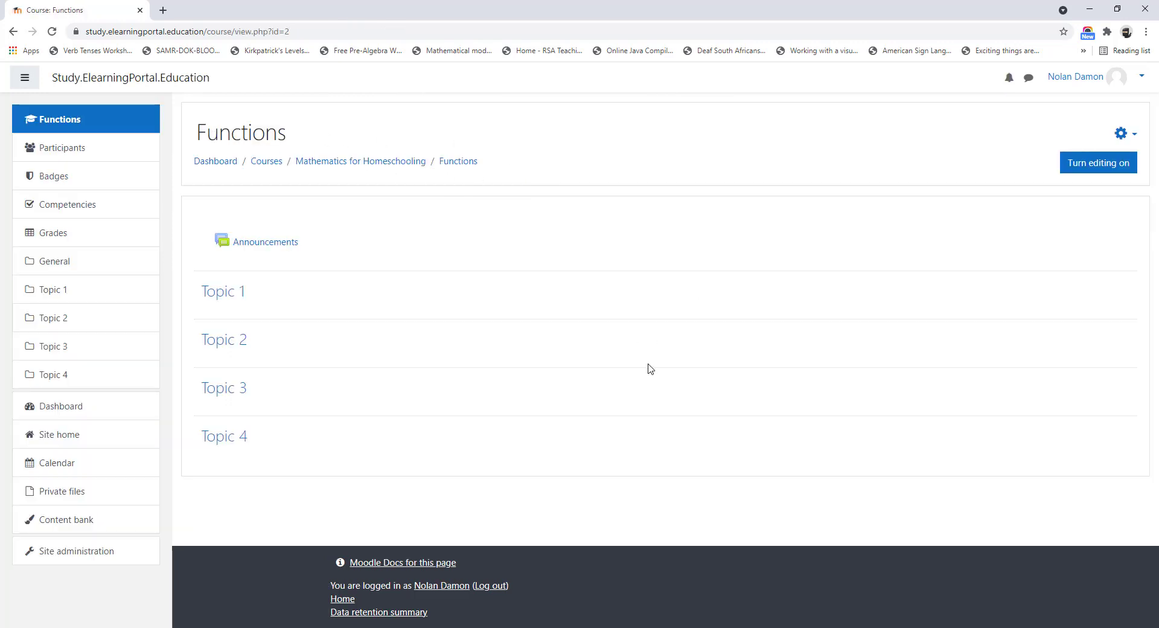
pyautogui.click(62, 434)
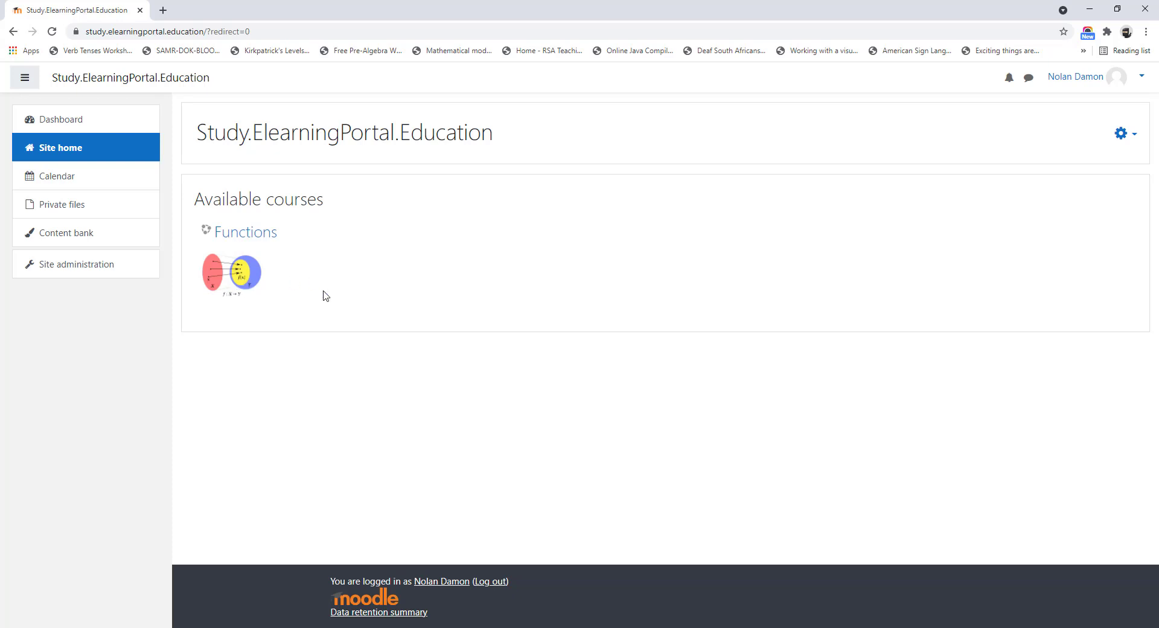
# Select course list items 2–10 in the Word outline and return to Moodle.
pyautogui.hotkey('alt', 'Tab')
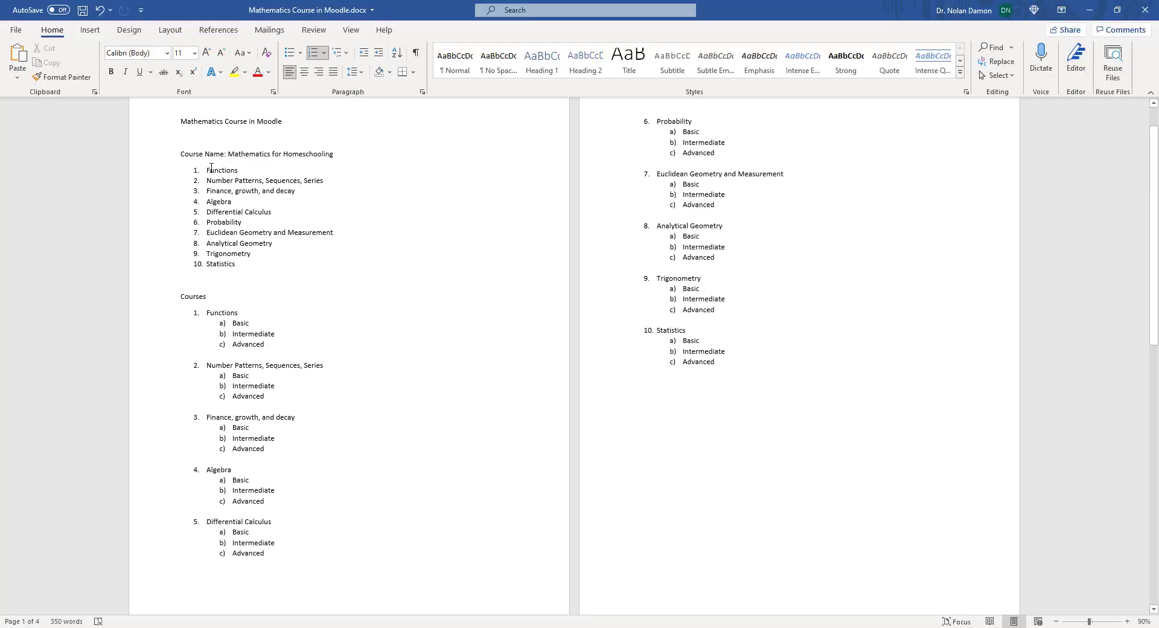
pyautogui.doubleClick(206, 169)
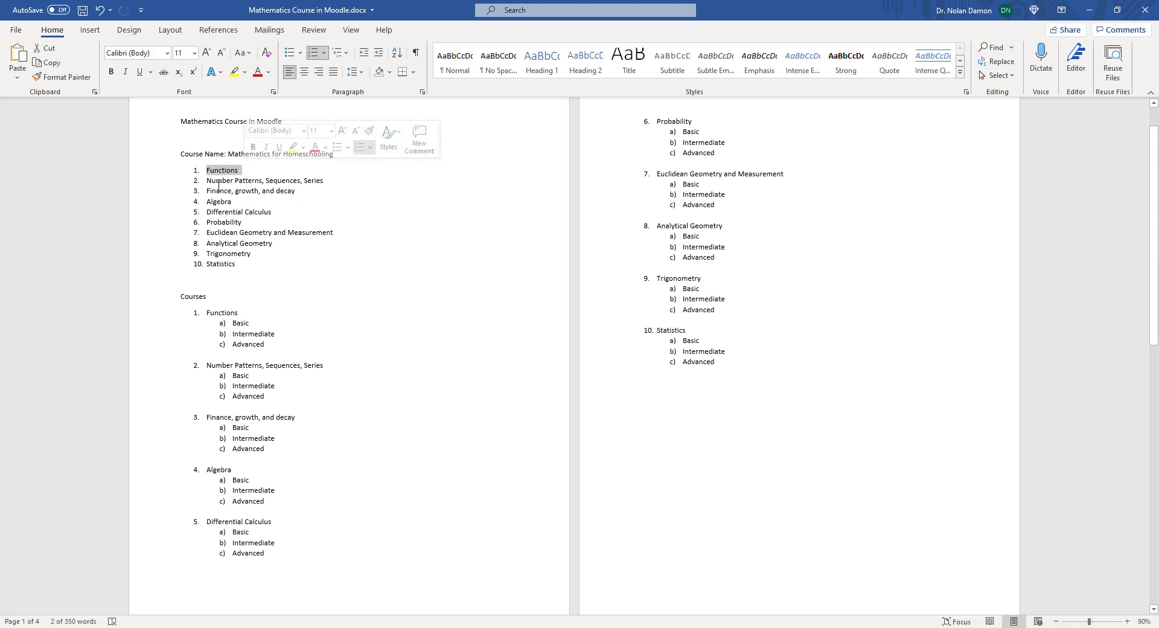
pyautogui.moveTo(207, 181); pyautogui.dragTo(260, 267)
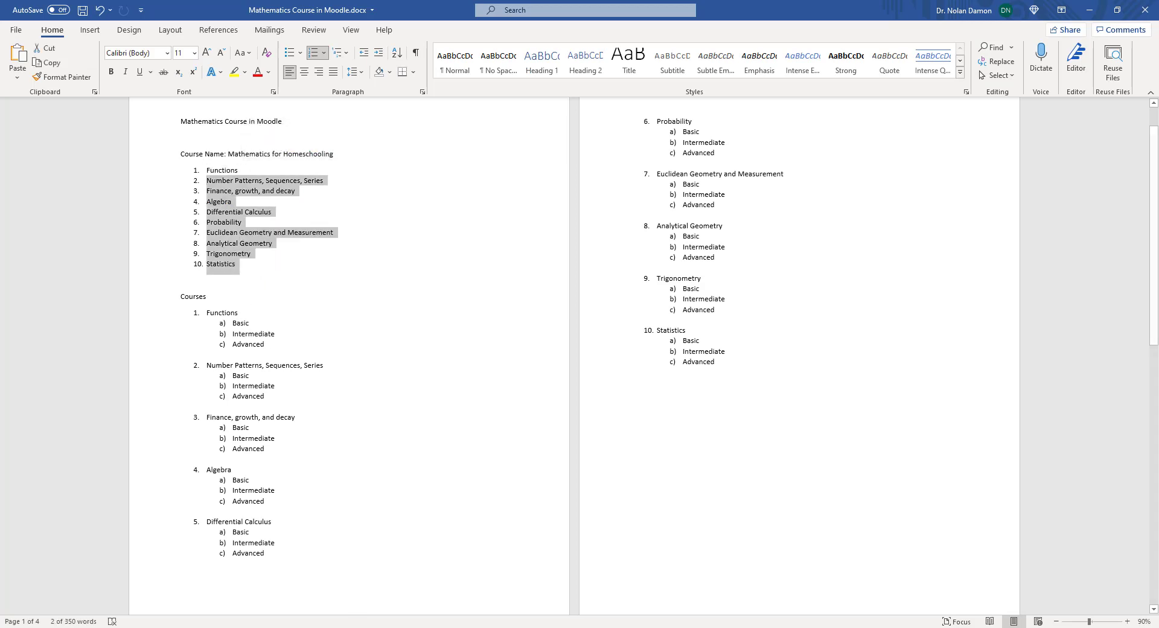
pyautogui.hotkey('alt', 'Tab')
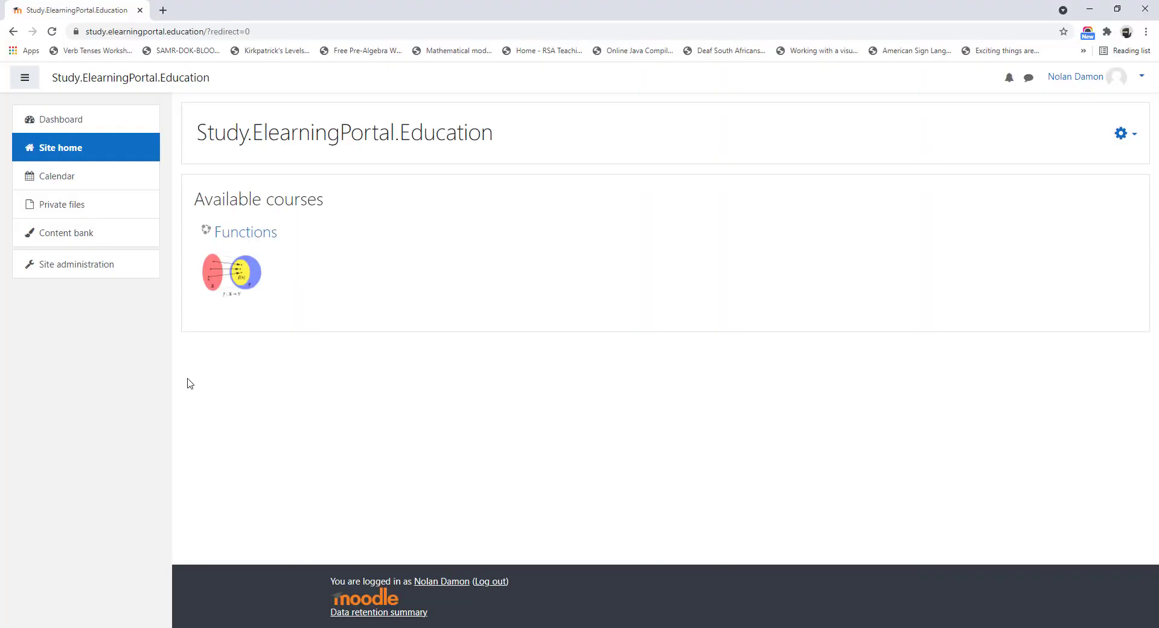
# Start a new course inside Mathematics for Homeschooling via Manage courses and categories.
pyautogui.click(89, 267)
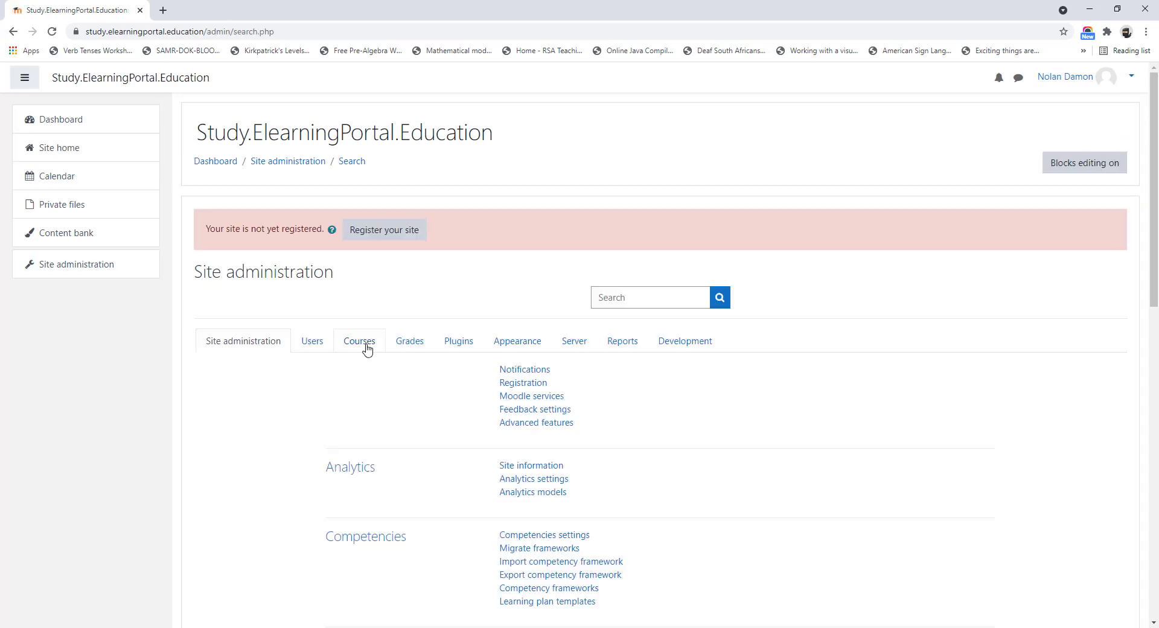
pyautogui.click(361, 341)
pyautogui.click(523, 373)
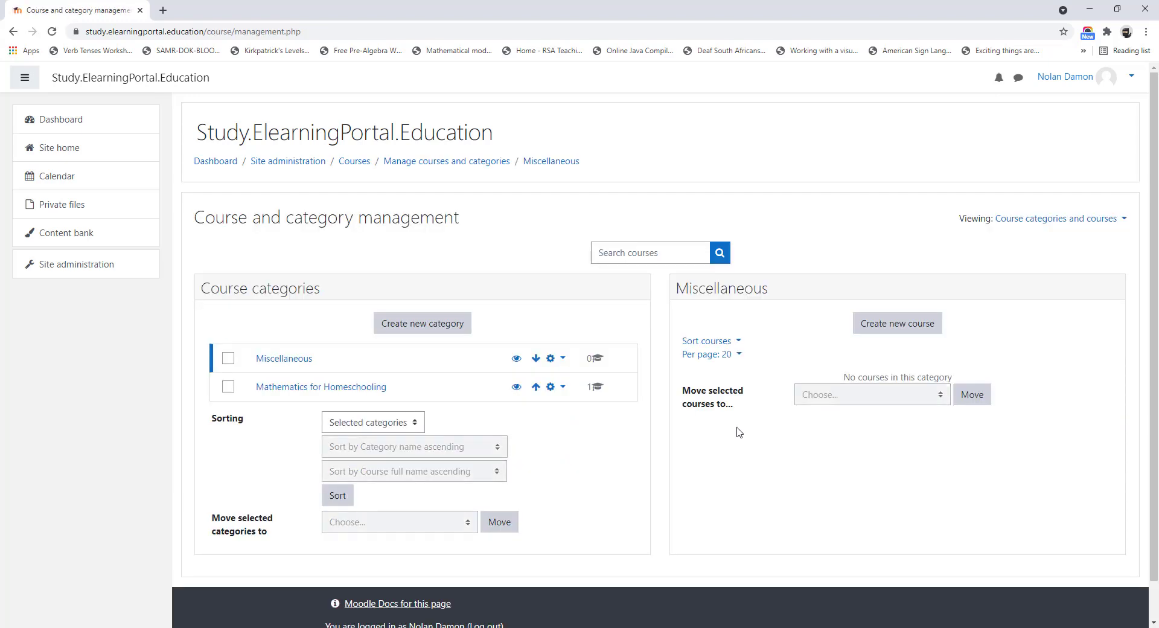
pyautogui.click(337, 390)
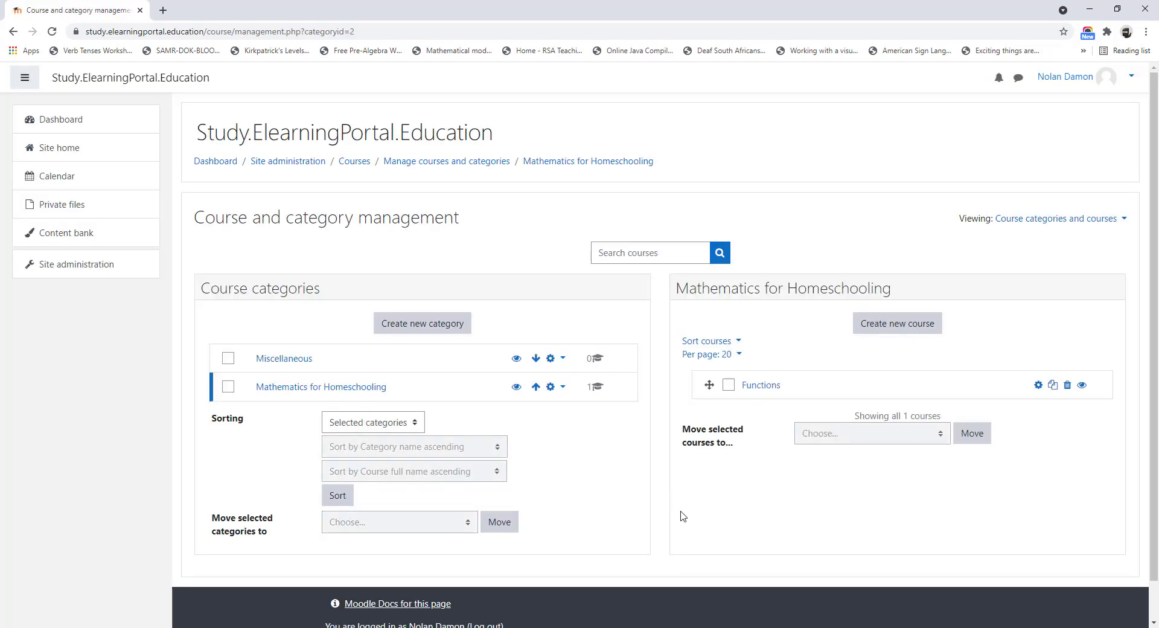
pyautogui.click(892, 330)
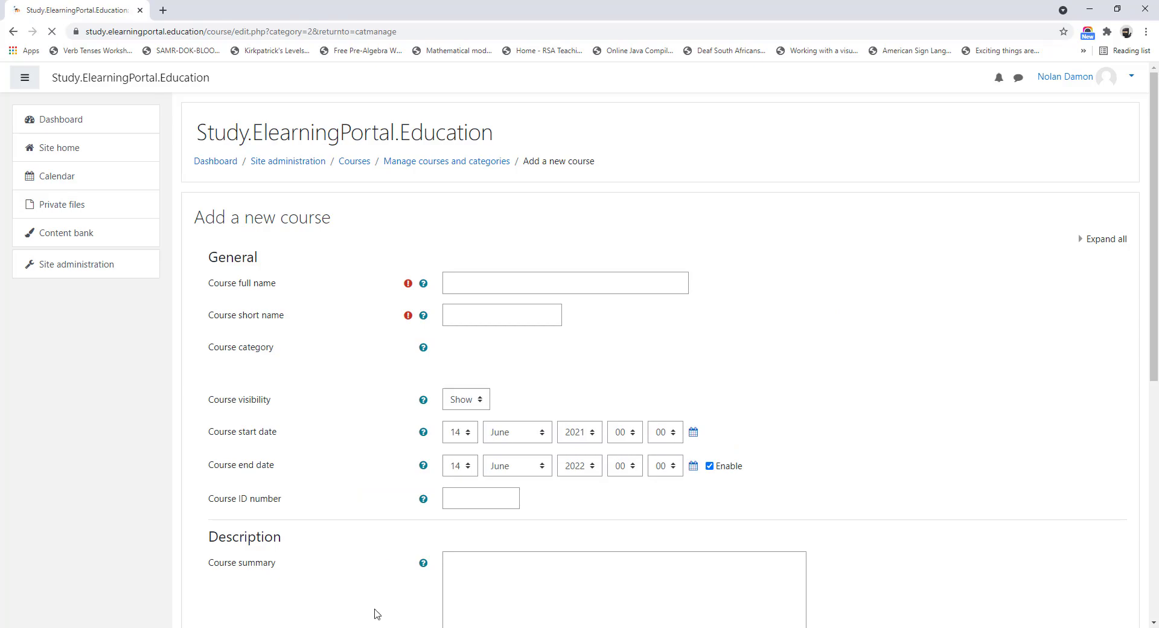
# Copy 'Number Patterns, Sequences, Series' from Word list item 2 into the full name field.
pyautogui.hotkey('alt', 'Tab')
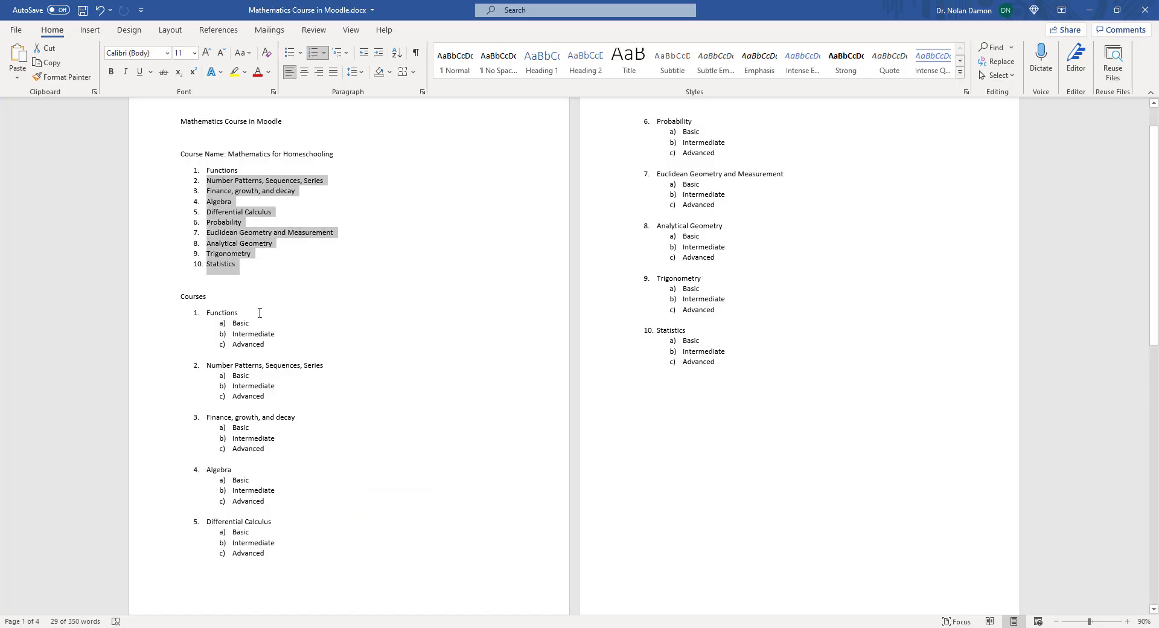
pyautogui.click(226, 181)
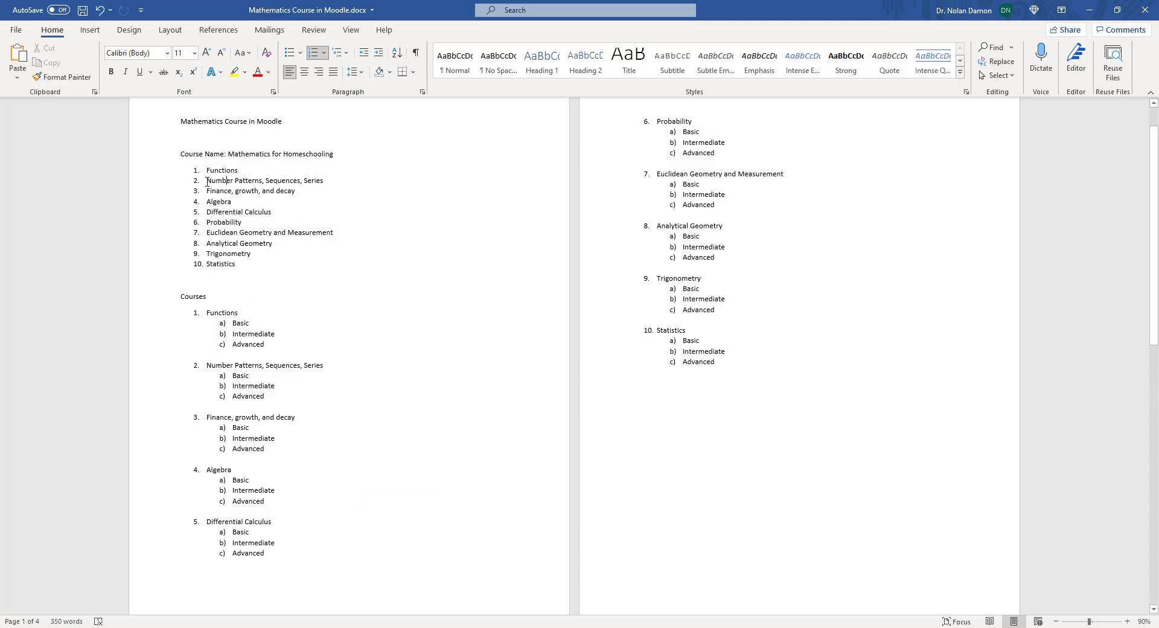
pyautogui.moveTo(208, 182); pyautogui.dragTo(311, 185)
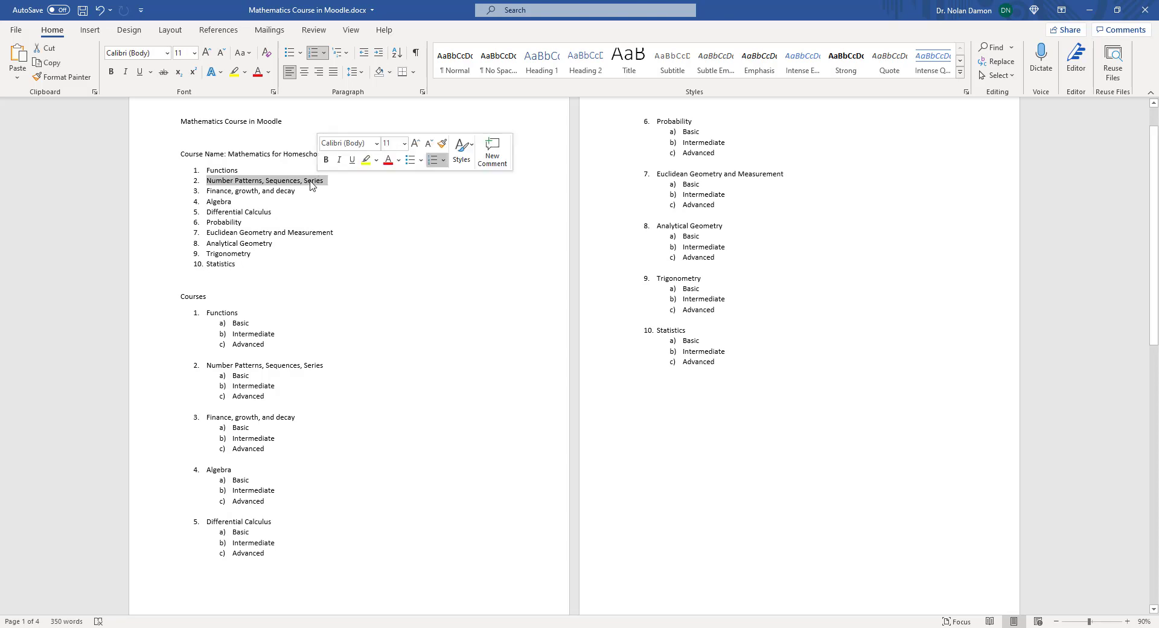
pyautogui.hotkey('ctrl', 'c')
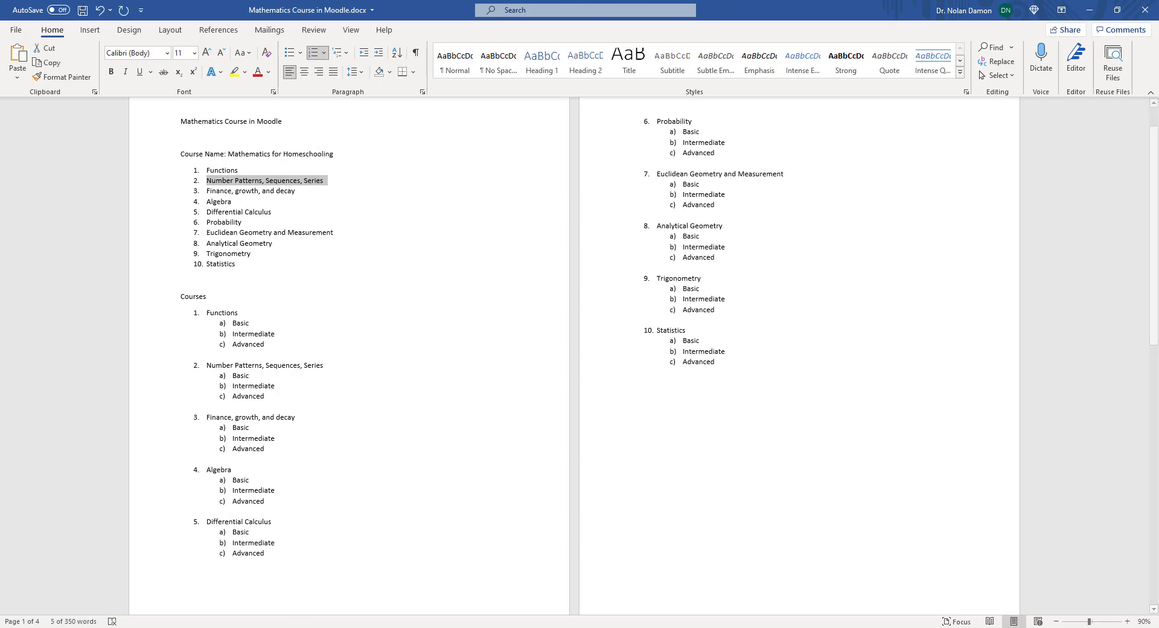
pyautogui.hotkey('alt', 'Tab')
pyautogui.click(517, 281)
# Set full and short name to 'Number Patterns, Sequences, Series', removing the '2.' list number.
pyautogui.hotkey('ctrl', 'v')
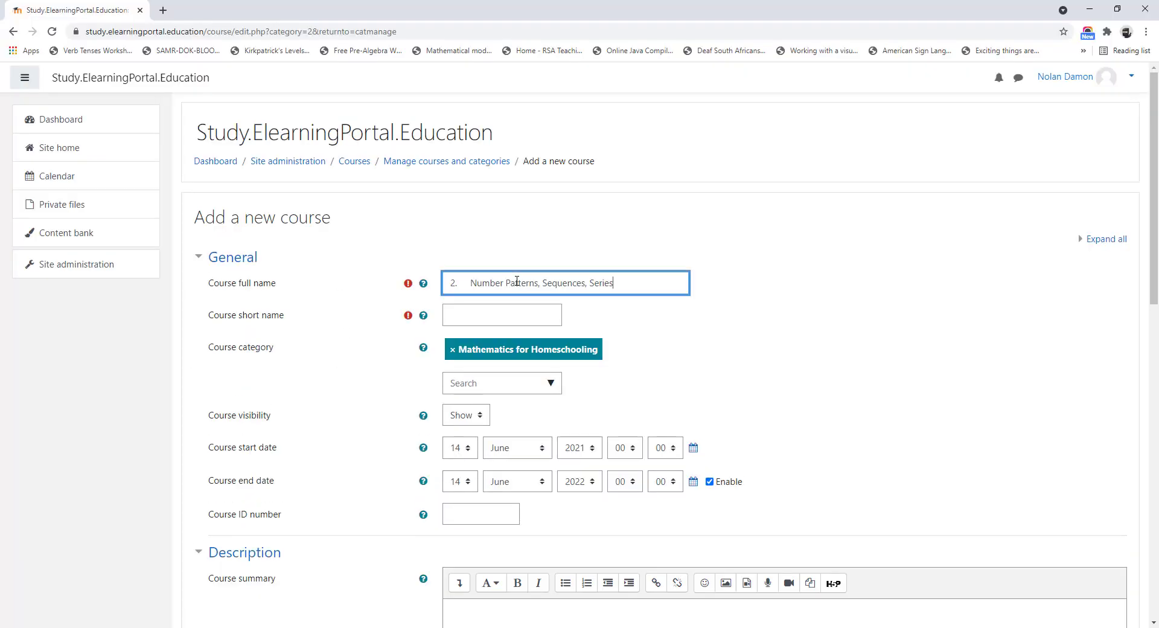
pyautogui.moveTo(471, 281); pyautogui.dragTo(355, 281)
pyautogui.press('BackSpace')
pyautogui.click(469, 320)
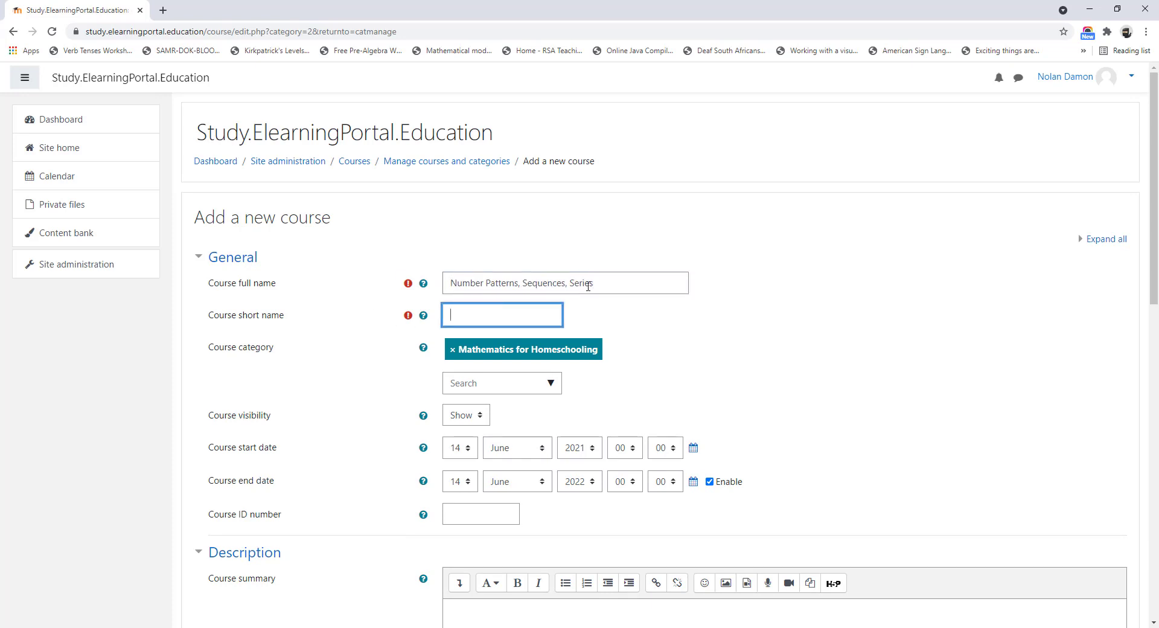
pyautogui.moveTo(595, 283); pyautogui.dragTo(438, 287)
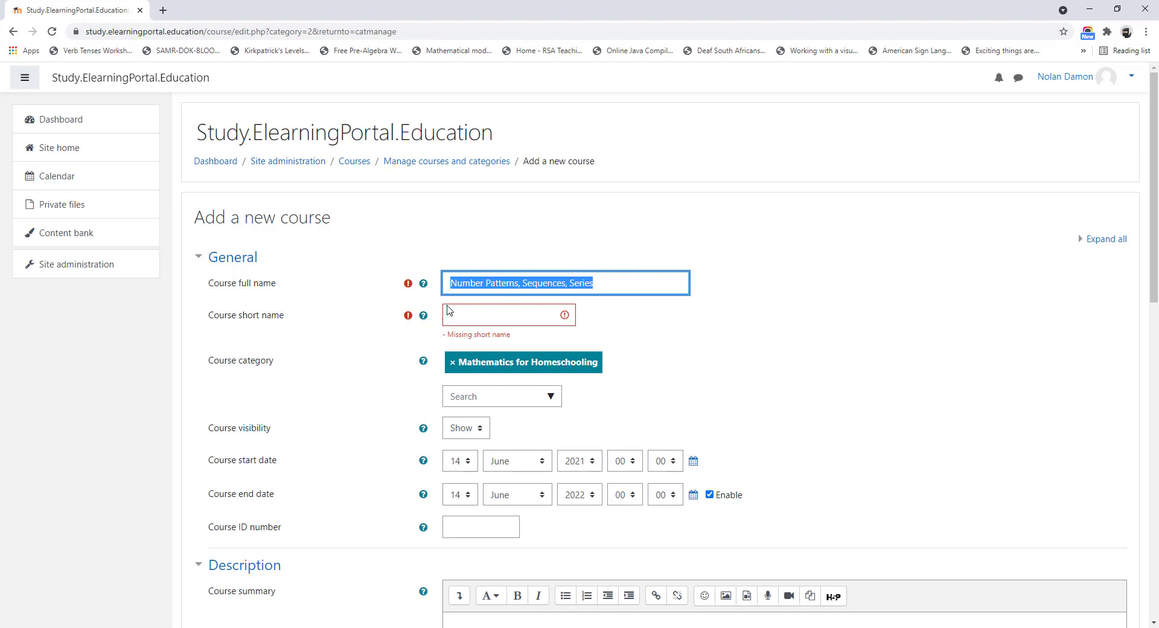
pyautogui.click(481, 320)
pyautogui.hotkey('ctrl', 'v')
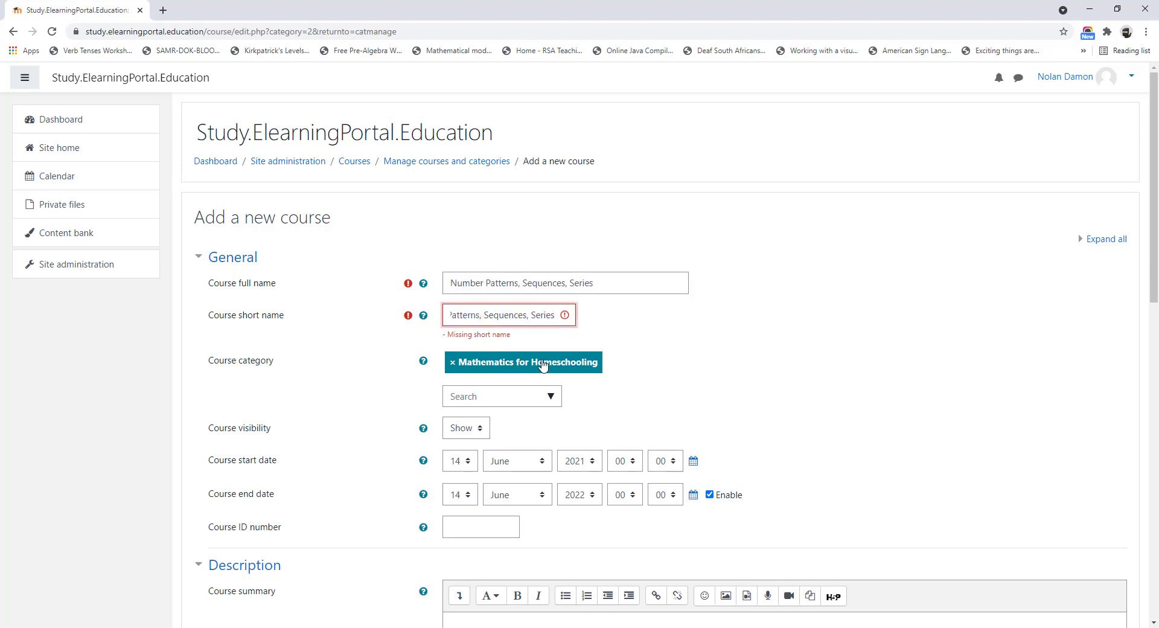
# Upload NumberPatterns2-2.jpg as the course image and save the course.
pyautogui.scroll(-2, 499, 312)
pyautogui.scroll(-1, 499, 311)
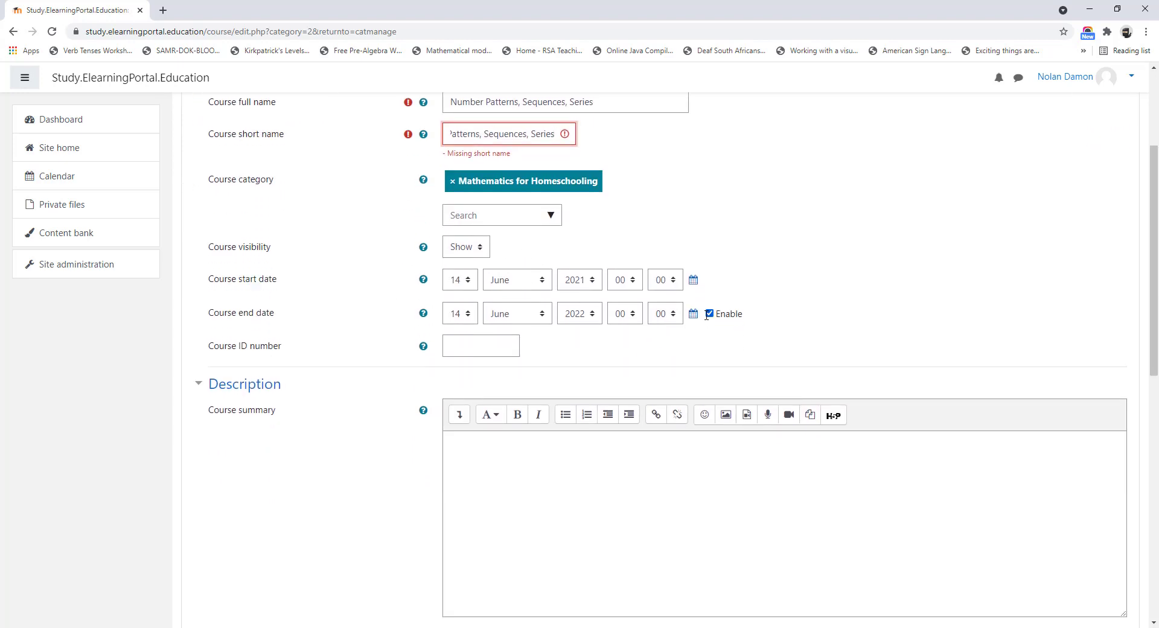
pyautogui.scroll(-5, 388, 466)
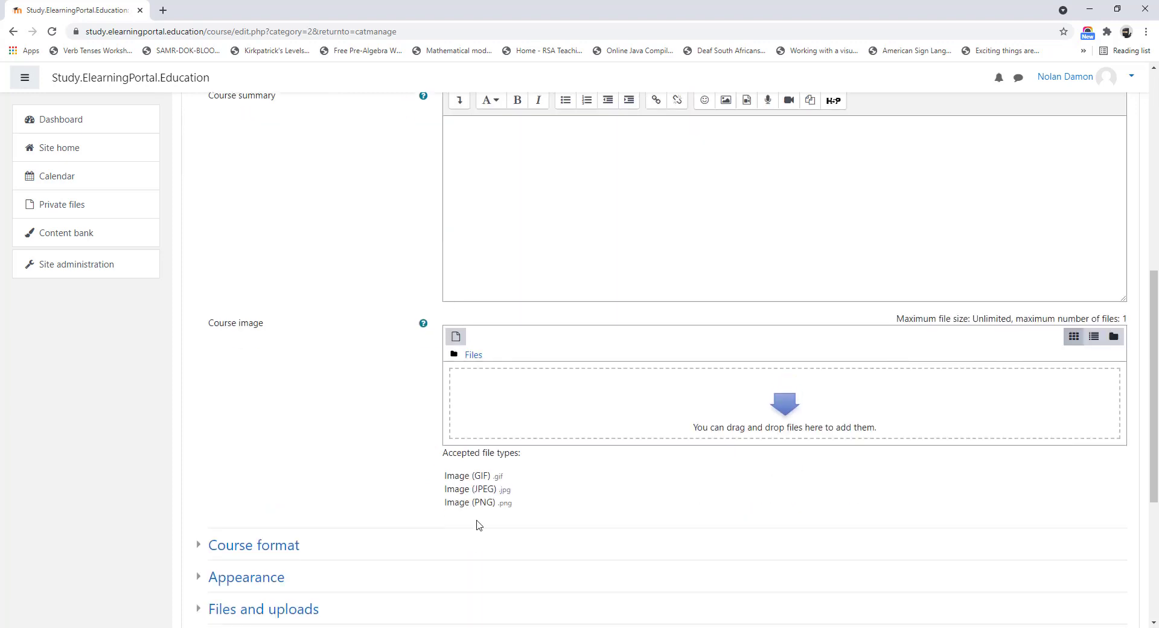
pyautogui.scroll(-2, 479, 526)
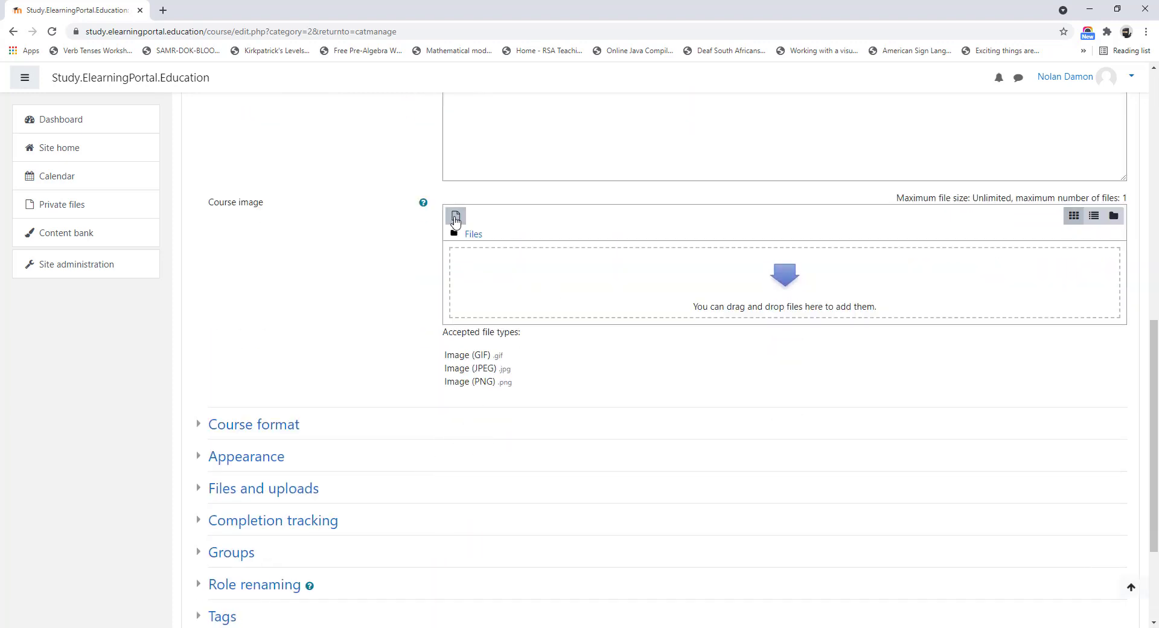
pyautogui.click(456, 216)
pyautogui.click(486, 303)
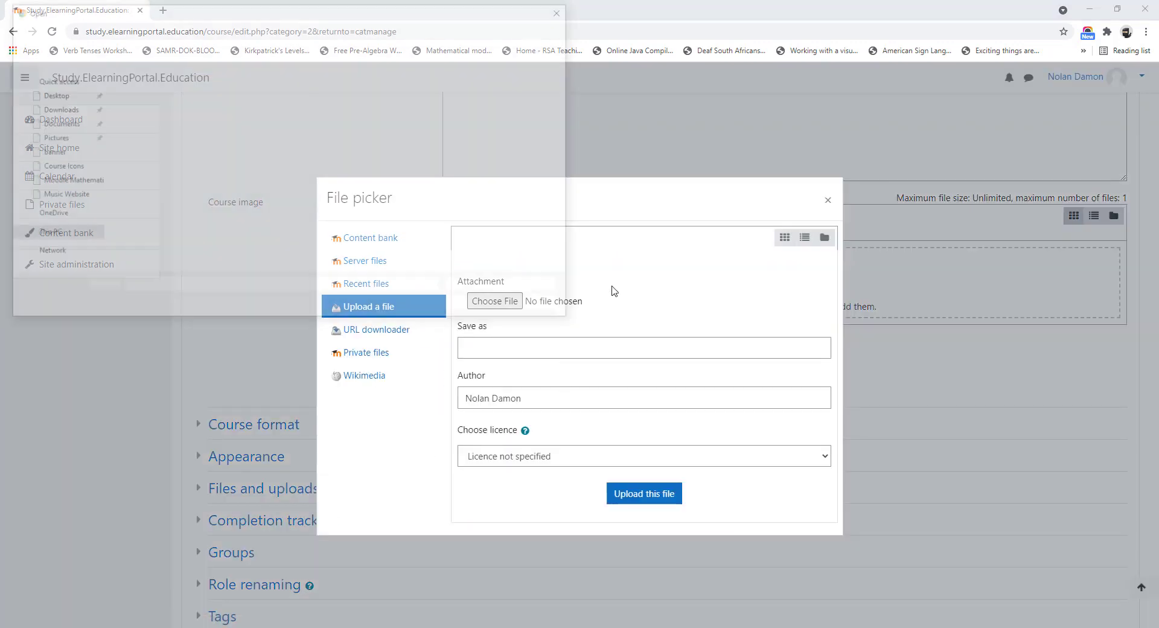
pyautogui.click(532, 111)
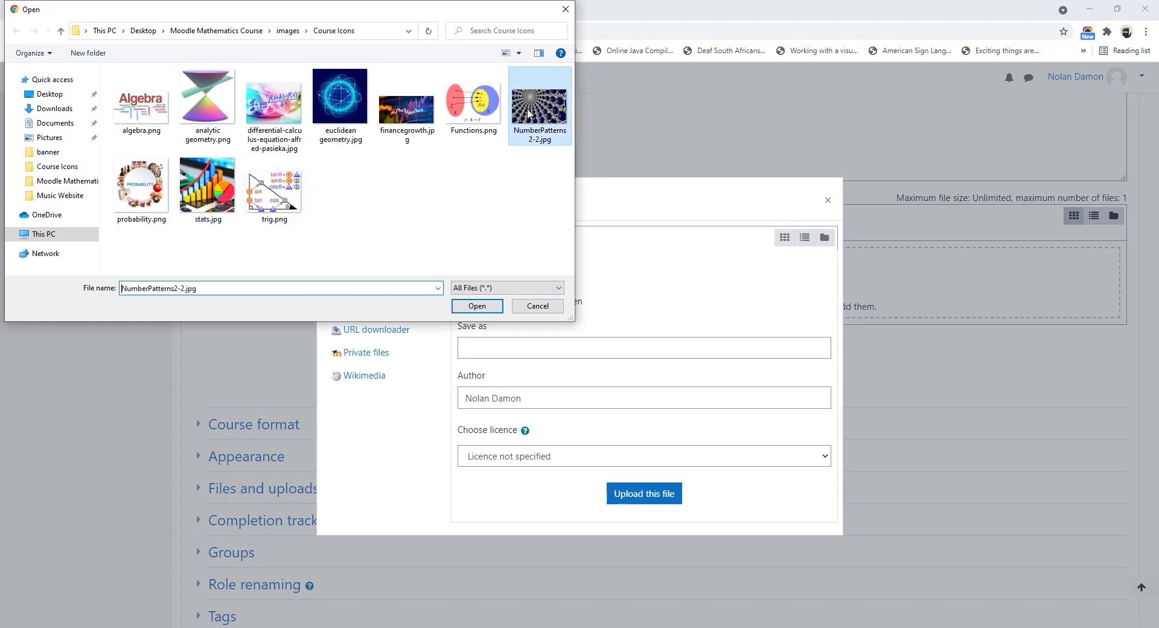
pyautogui.click(477, 306)
pyautogui.click(653, 495)
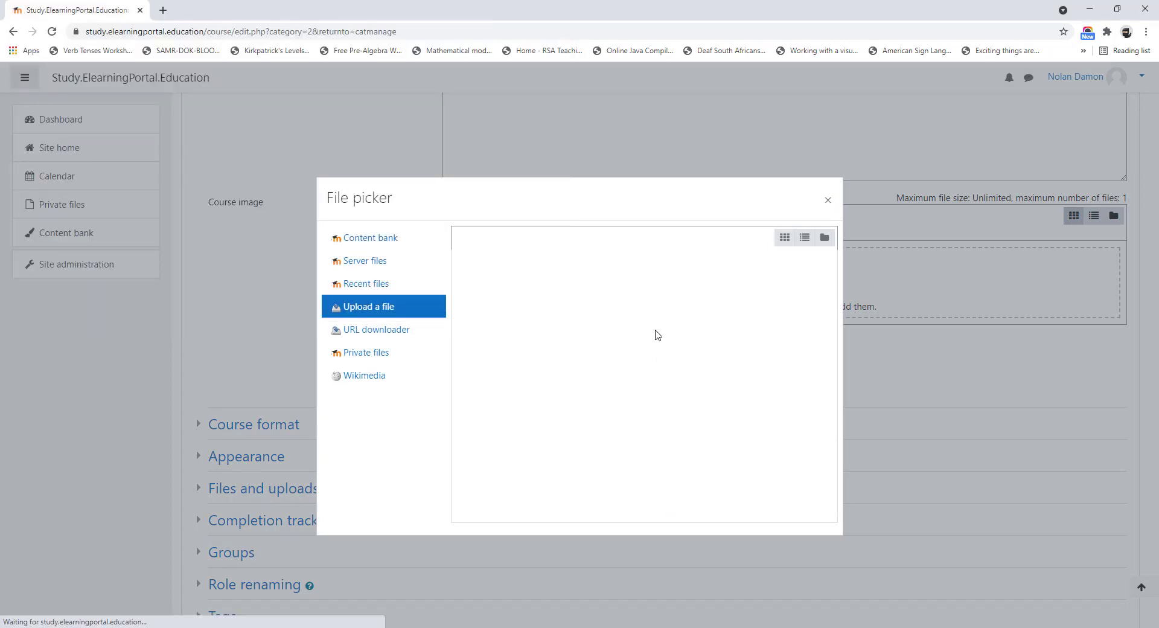
pyautogui.scroll(-3, 393, 342)
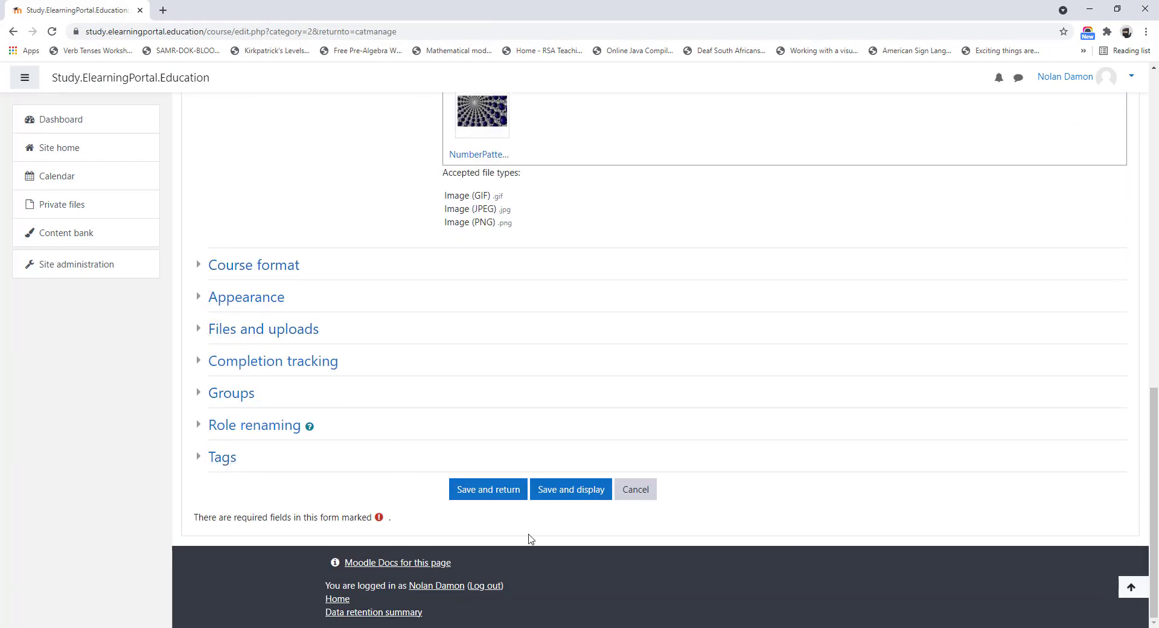
pyautogui.click(500, 491)
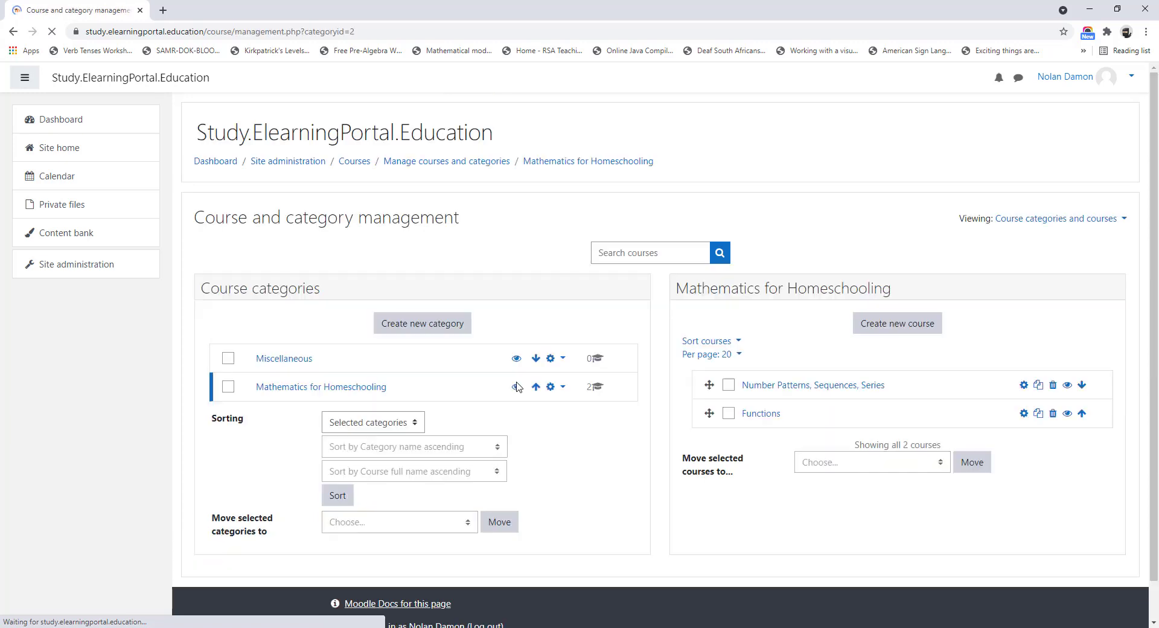
# Move Functions above Number Patterns, Sequences, Series and view the site home.
pyautogui.scroll(-1, 520, 387)
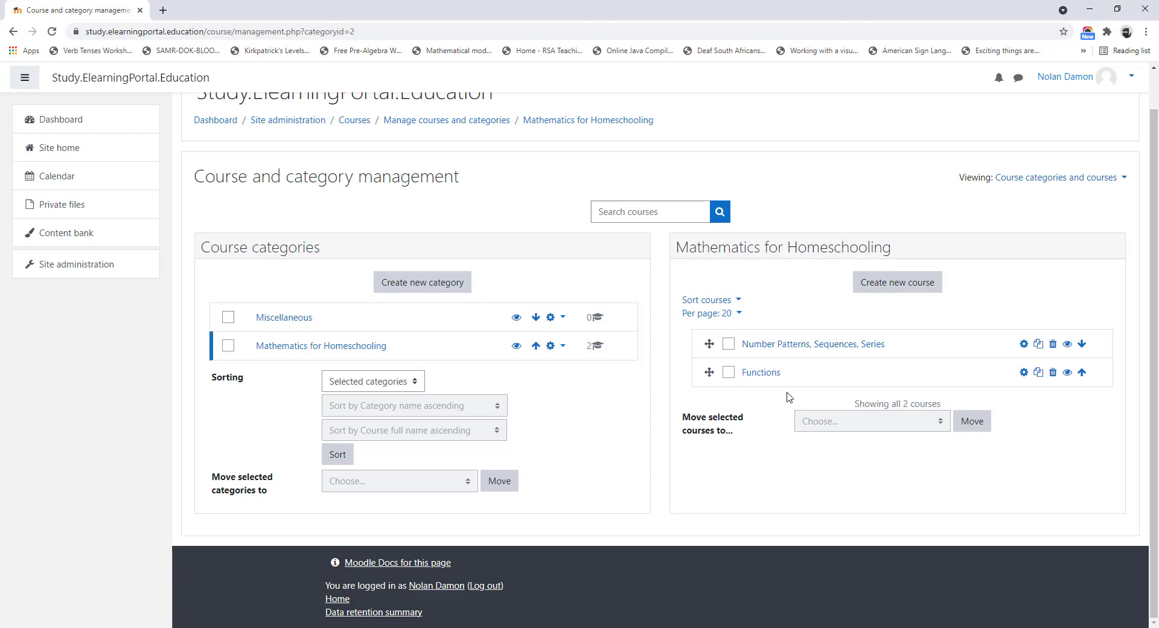
pyautogui.click(1082, 373)
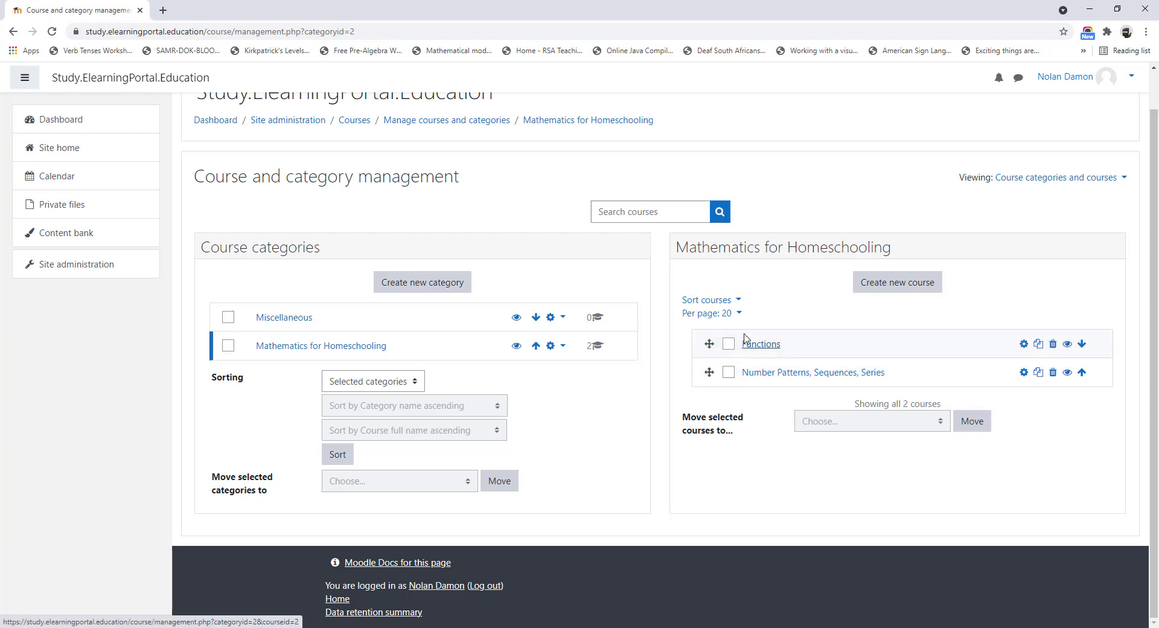
pyautogui.click(66, 152)
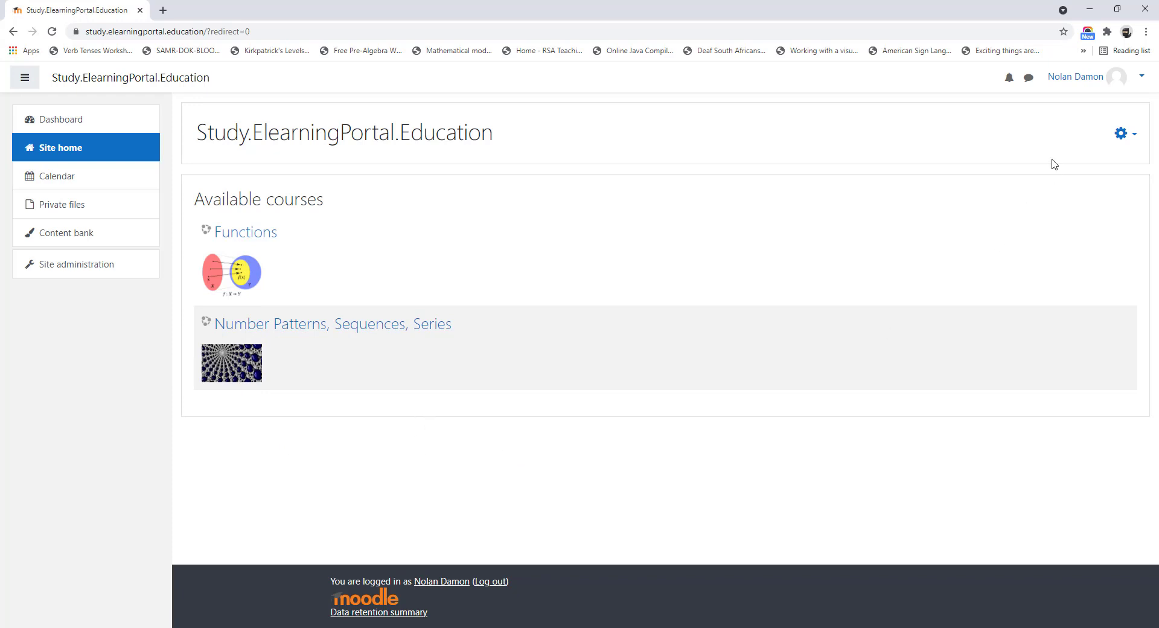
# Turn editing on for the front page and start adding a new course.
pyautogui.click(1135, 136)
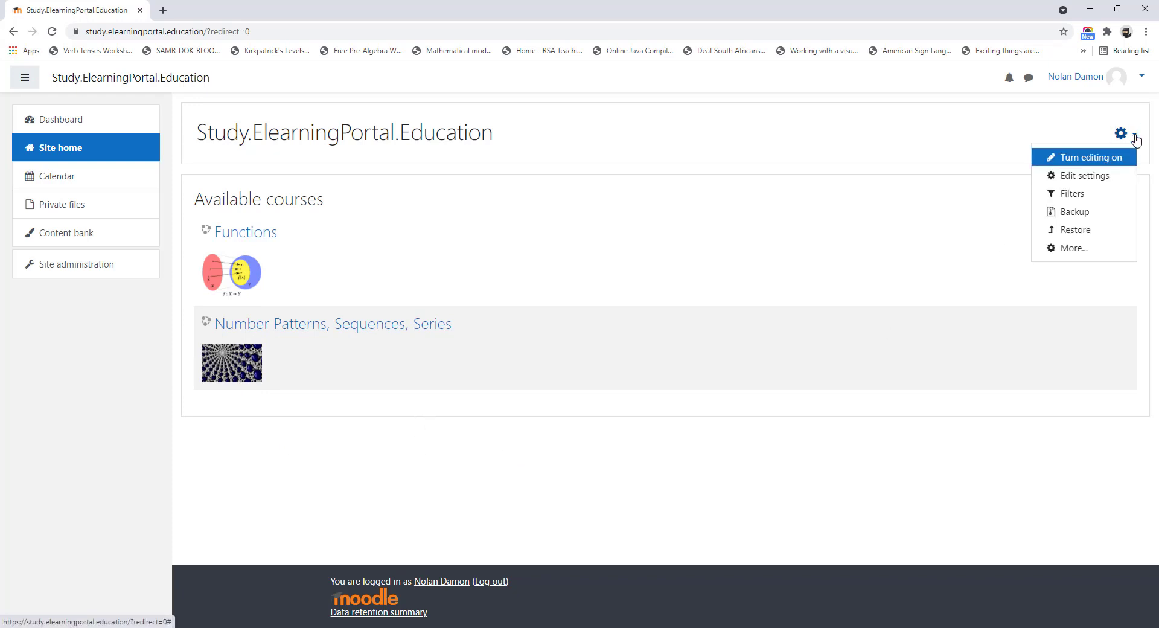
pyautogui.click(1090, 159)
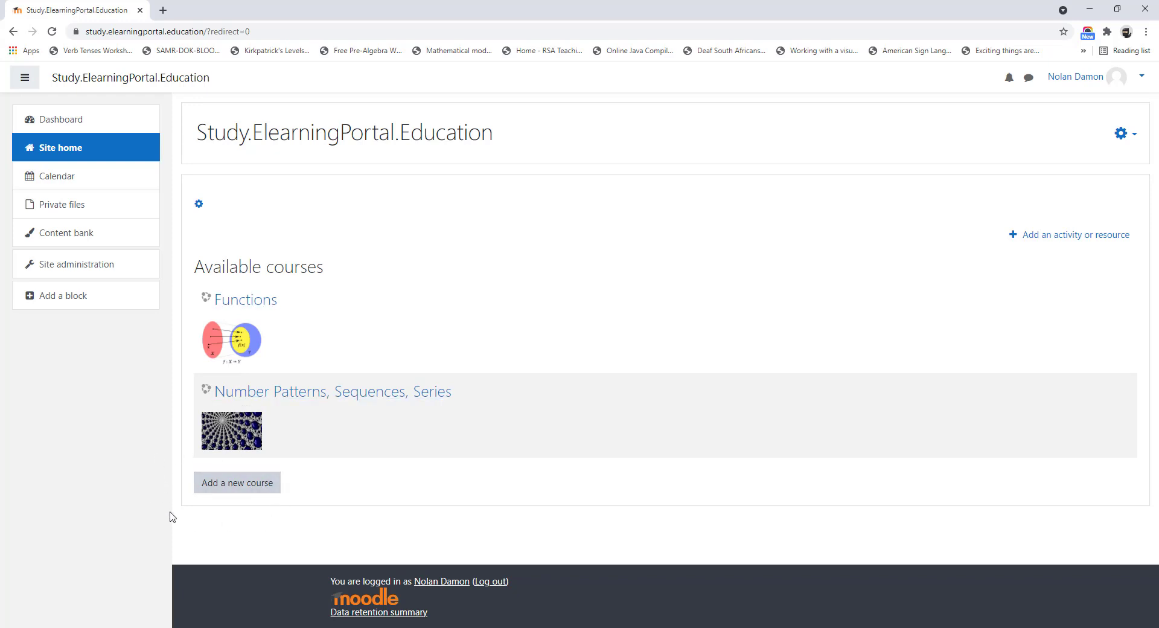
pyautogui.click(233, 485)
pyautogui.click(225, 488)
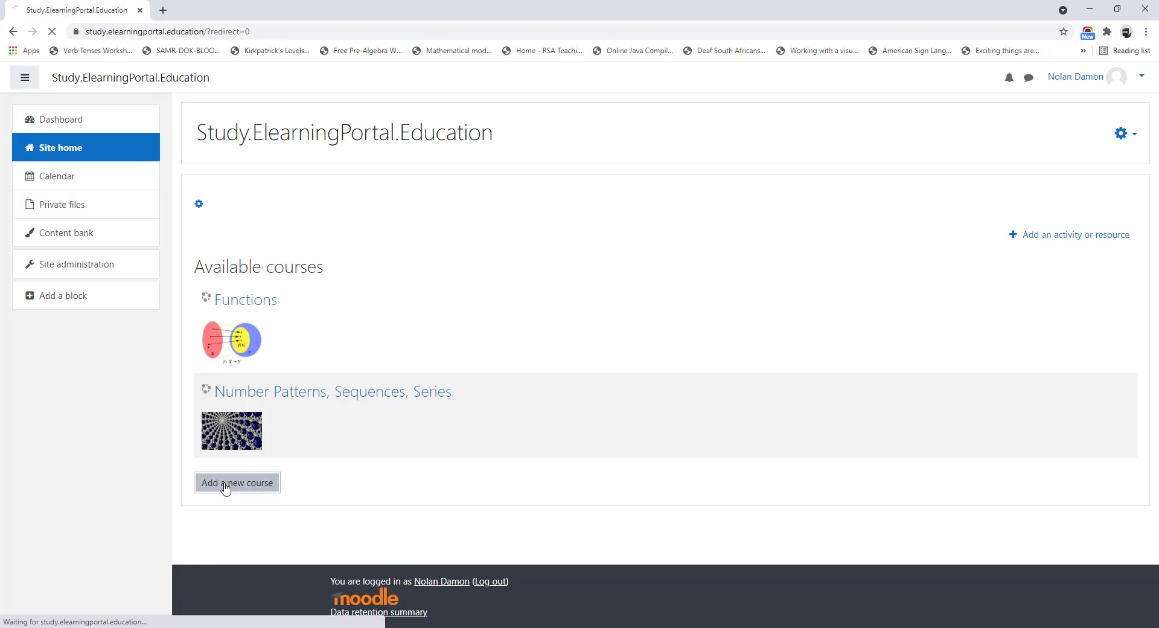
# Copy 'Finance, growth, and decay' from Word list item 3 for the course full name.
pyautogui.hotkey('alt', 'Tab')
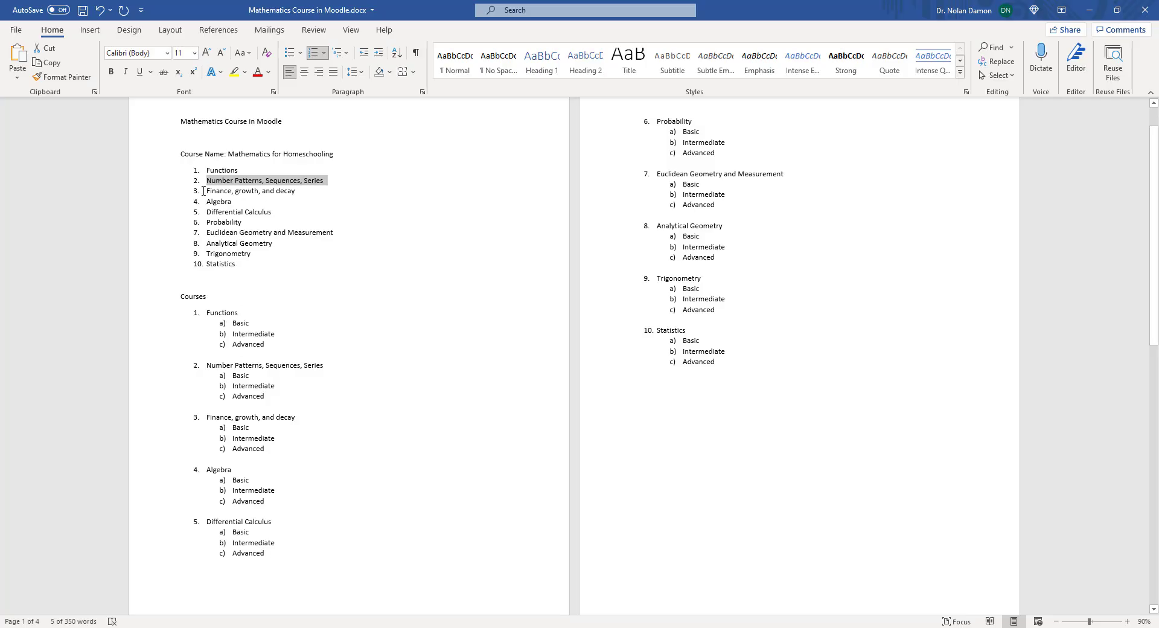
pyautogui.moveTo(207, 190); pyautogui.dragTo(292, 191)
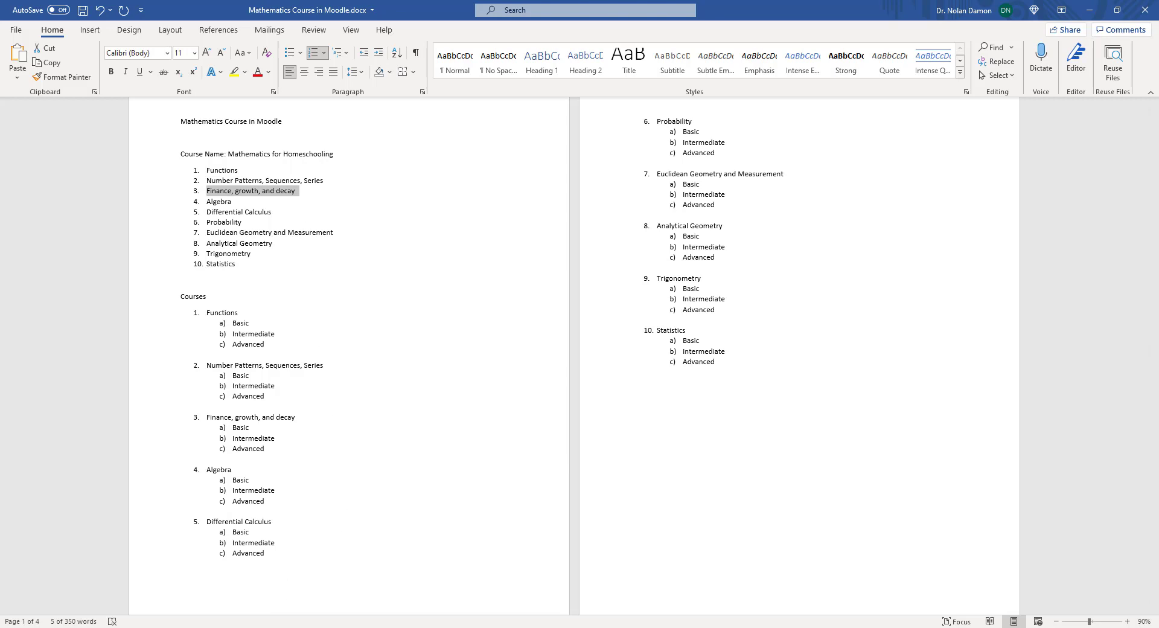
pyautogui.hotkey('alt', 'Tab')
pyautogui.click(531, 287)
# Set full and short name to 'Finance, growth, and decay', removing the '3.' list number.
pyautogui.write('3.\tFinance, growth, and decay')
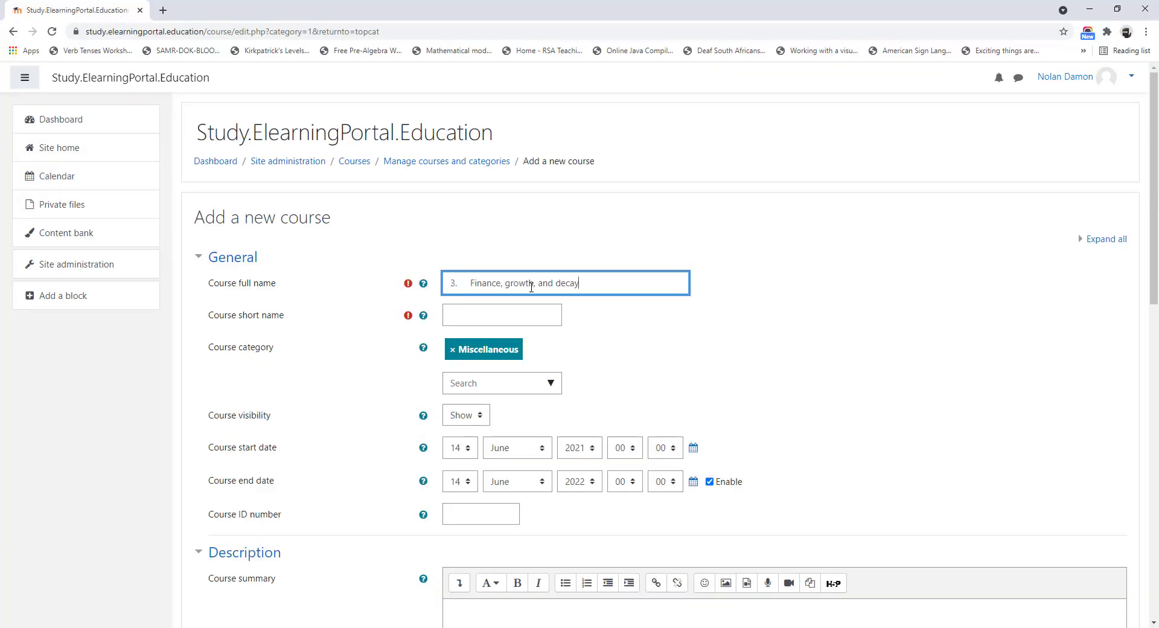
pyautogui.moveTo(471, 283); pyautogui.dragTo(383, 285)
pyautogui.press('BackSpace')
pyautogui.moveTo(580, 285); pyautogui.dragTo(437, 283)
pyautogui.hotkey('ctrl', 'c')
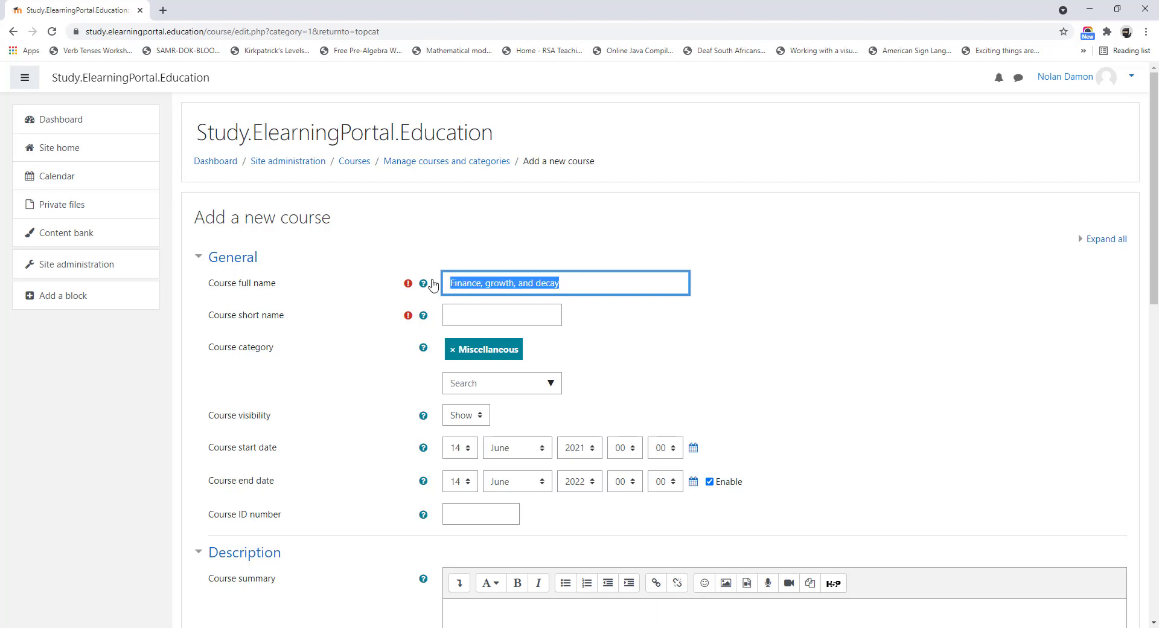
pyautogui.click(502, 318)
pyautogui.hotkey('ctrl', 'v')
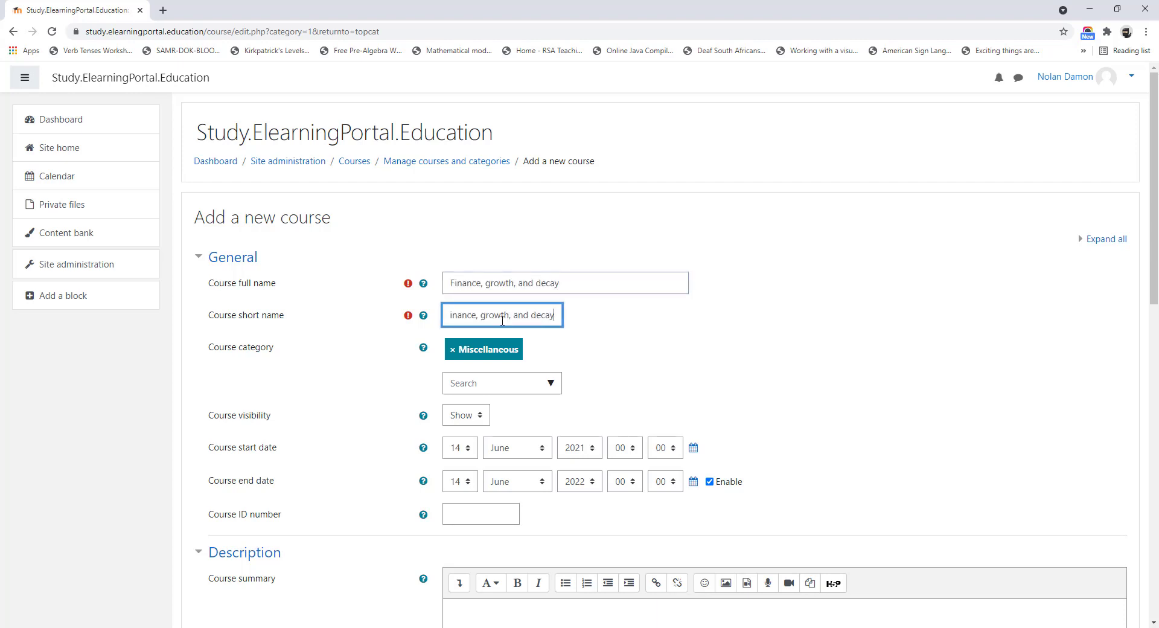
# Change the category from Miscellaneous to Mathematics for Homeschooling and disable the course end date.
pyautogui.scroll(-3, 492, 369)
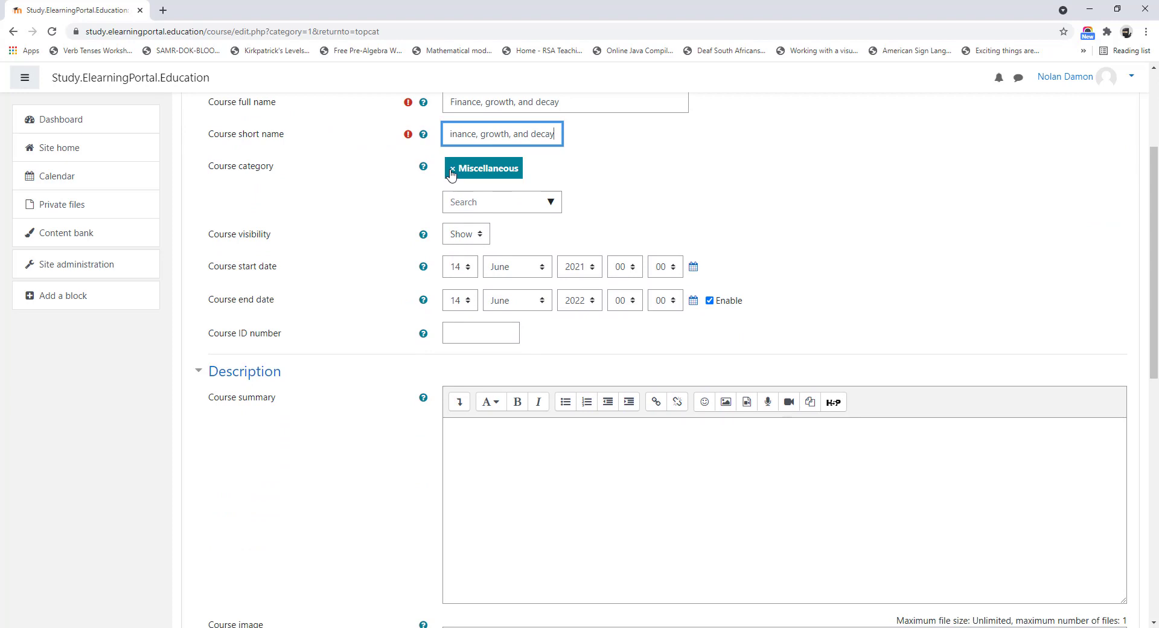
pyautogui.click(452, 169)
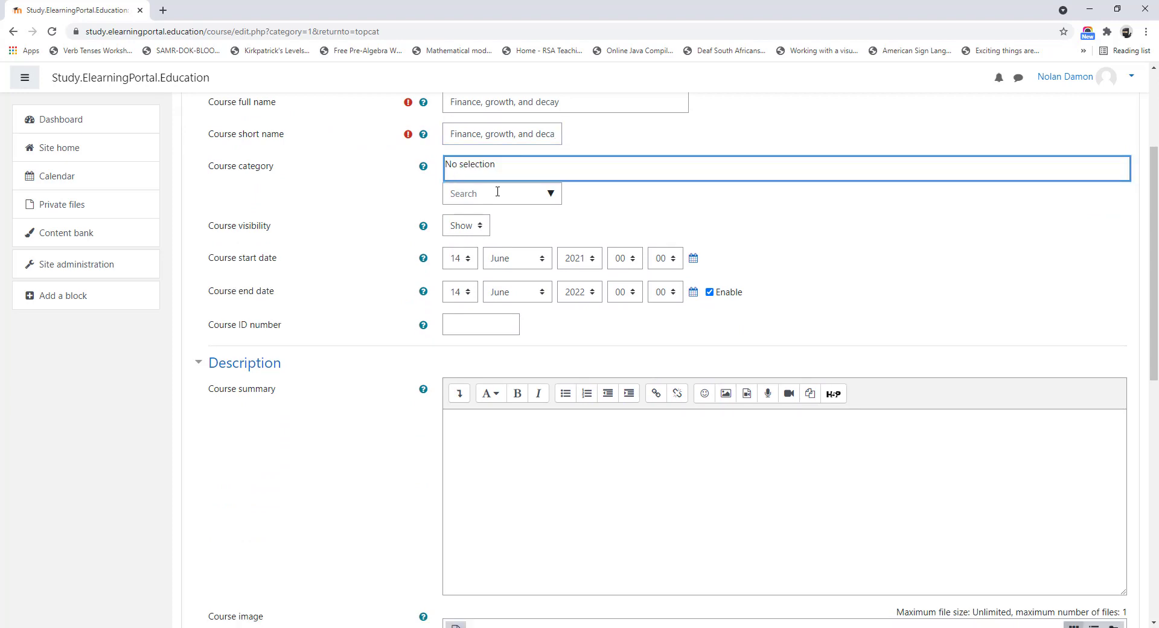
pyautogui.click(551, 195)
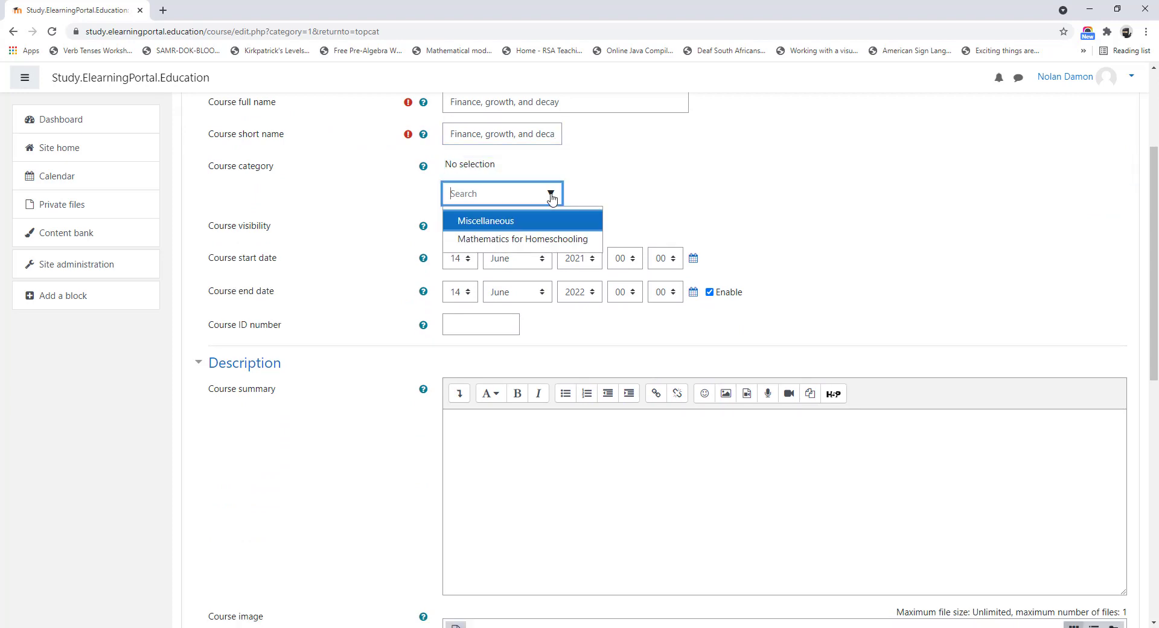
pyautogui.click(507, 240)
pyautogui.scroll(1, 504, 194)
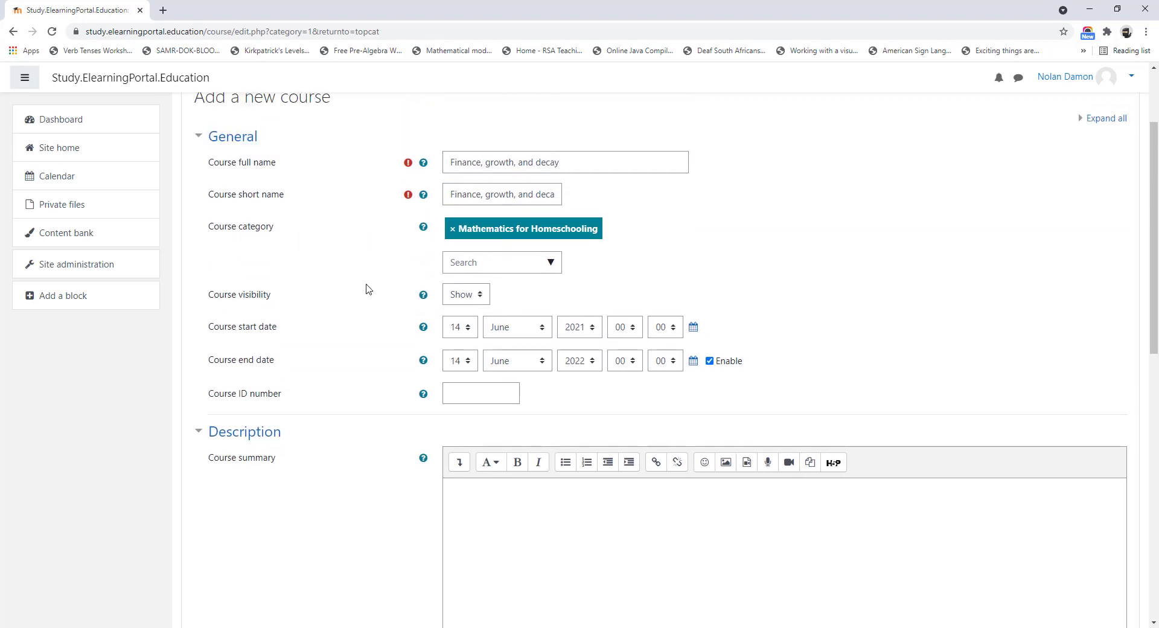
pyautogui.scroll(-2, 368, 290)
pyautogui.click(710, 240)
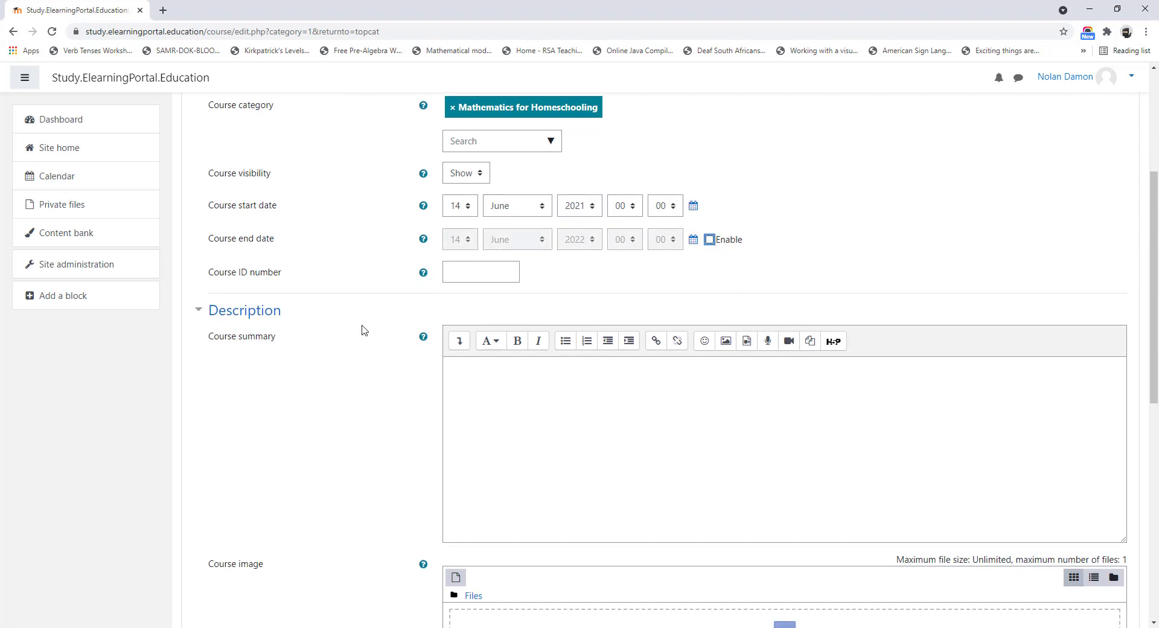
pyautogui.scroll(-5, 363, 326)
# Upload financegrowth.jpg as the course image.
pyautogui.click(456, 275)
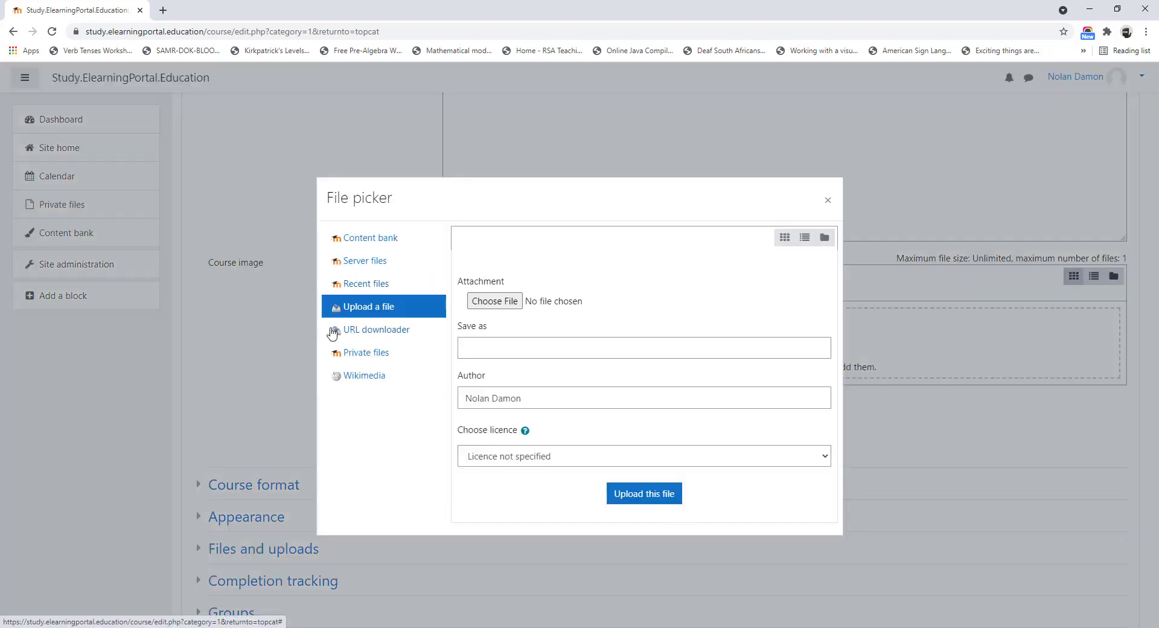
pyautogui.click(494, 301)
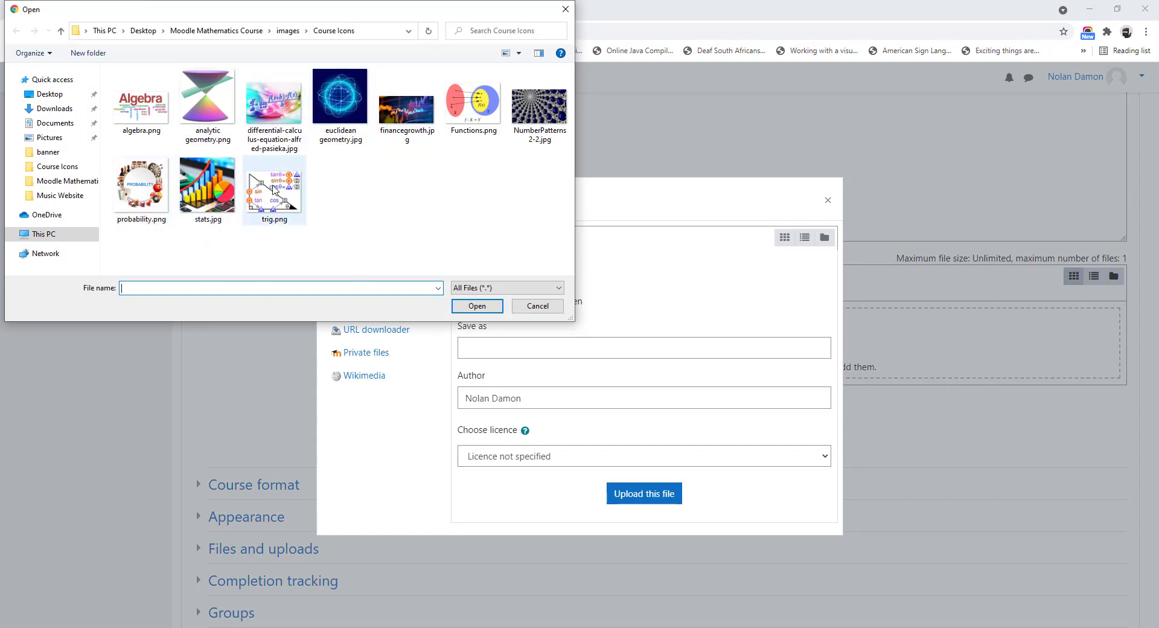
pyautogui.click(397, 110)
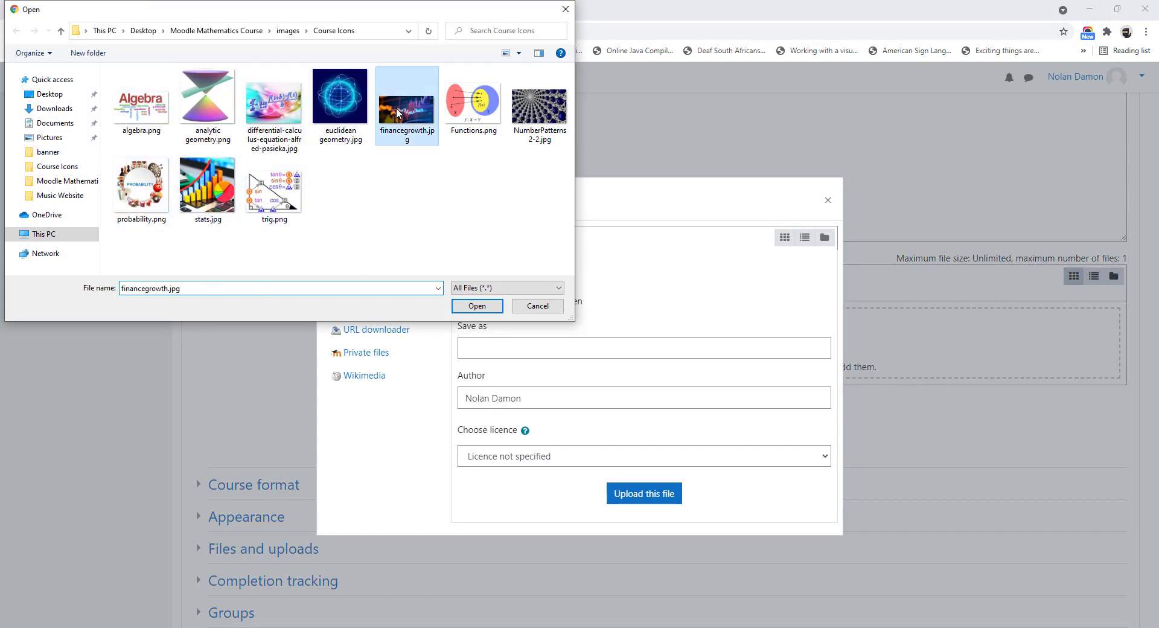
pyautogui.click(476, 305)
pyautogui.click(651, 493)
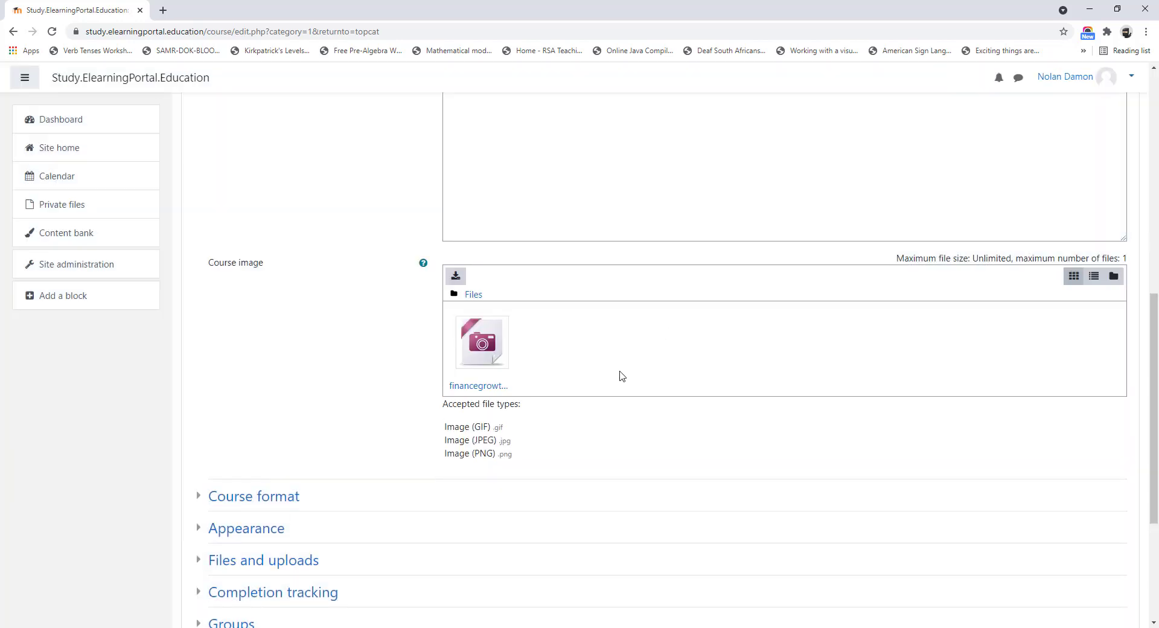
pyautogui.scroll(-4, 389, 365)
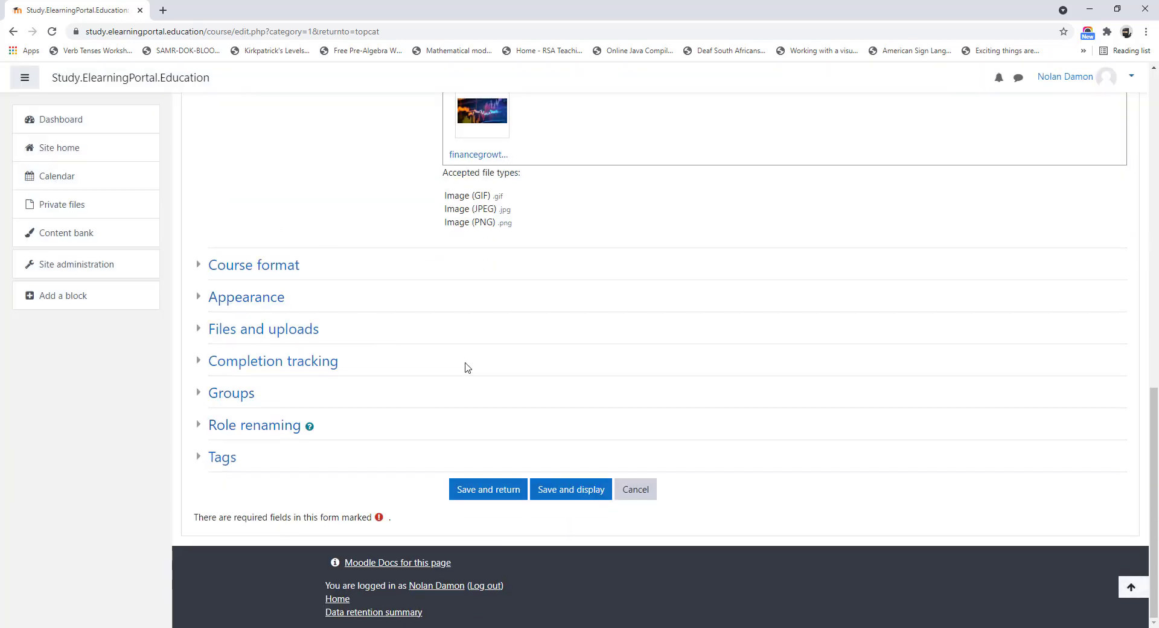
# Save Finance, growth, and decay, then open the Mathematics for Homeschooling category for course management.
pyautogui.click(491, 496)
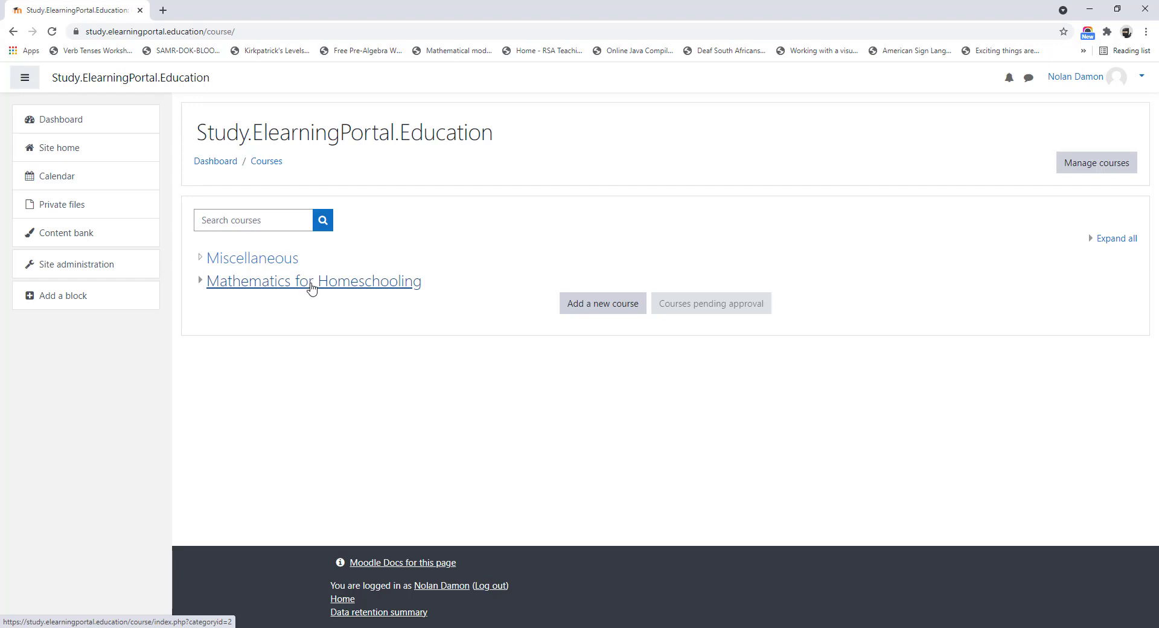
pyautogui.click(201, 282)
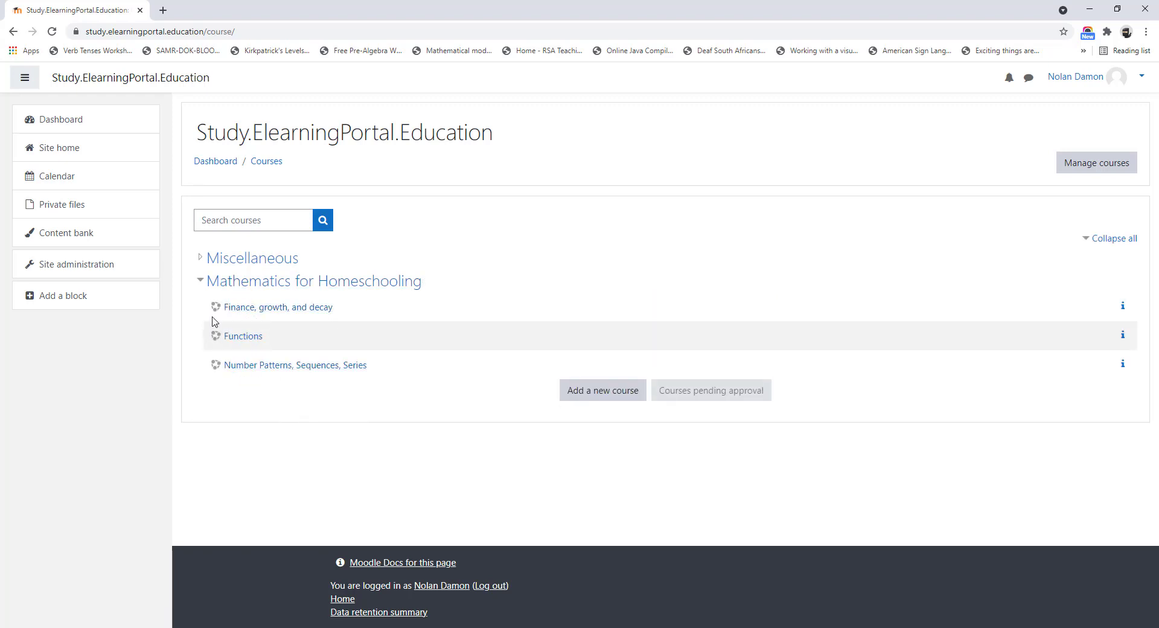
pyautogui.click(344, 281)
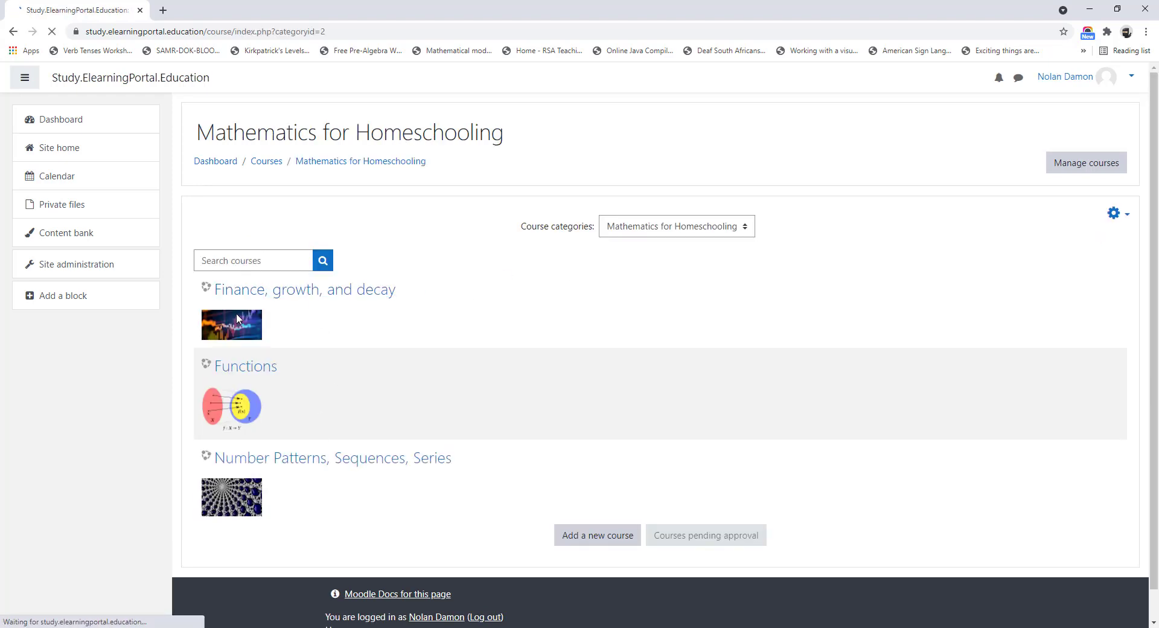
pyautogui.click(1090, 165)
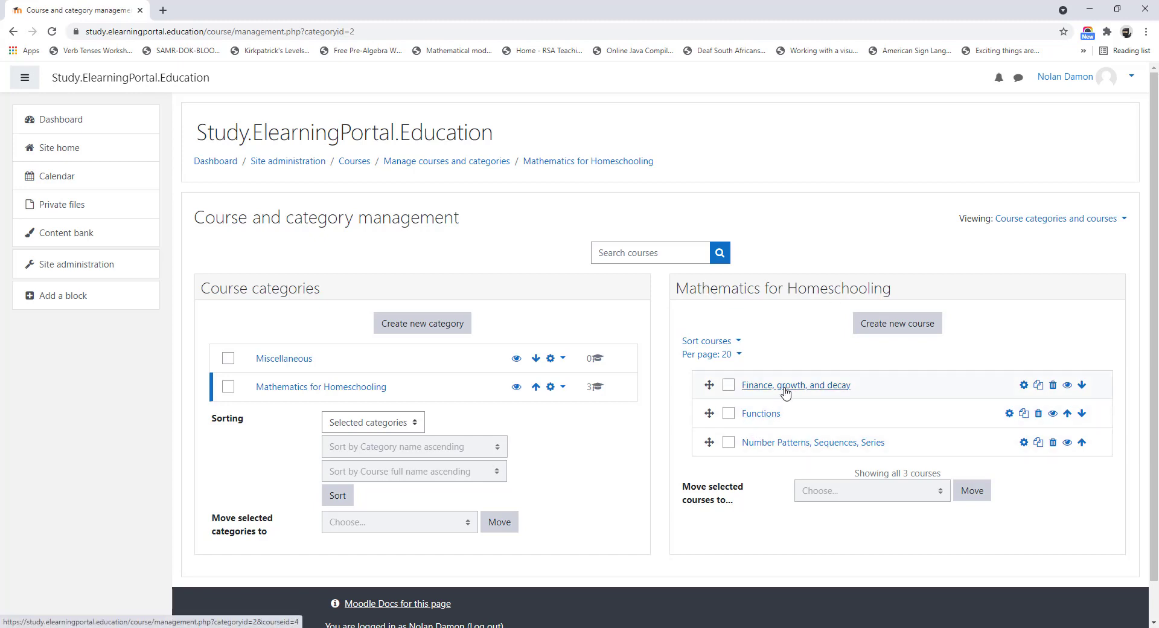
# Move Finance, growth, and decay down twice to the bottom of the list.
pyautogui.click(1083, 386)
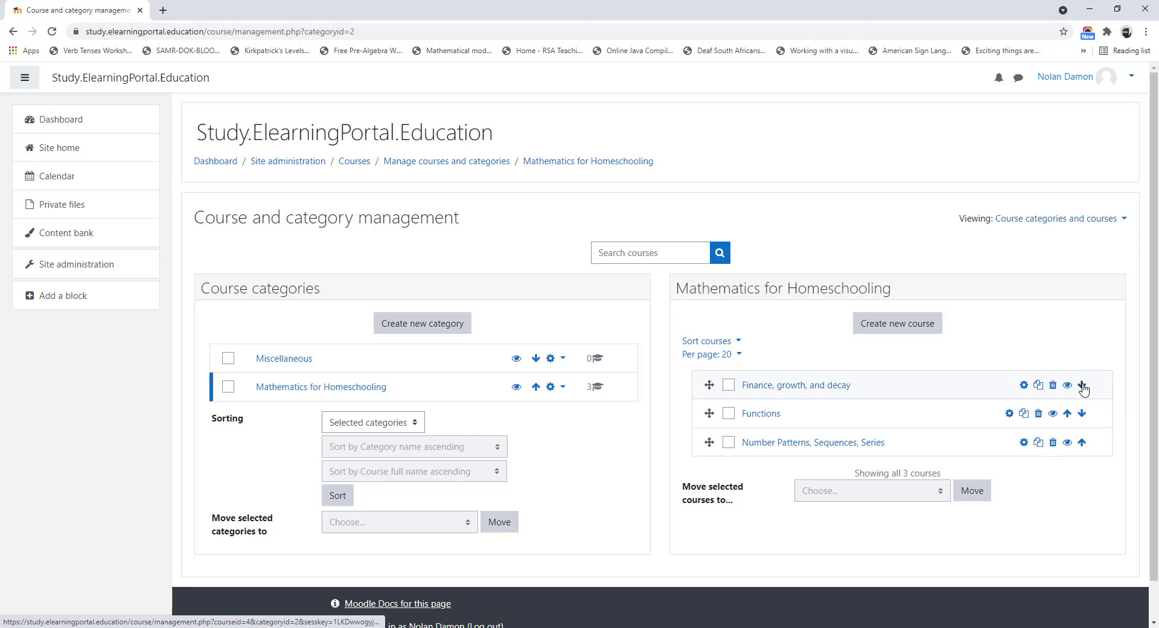
pyautogui.click(1084, 414)
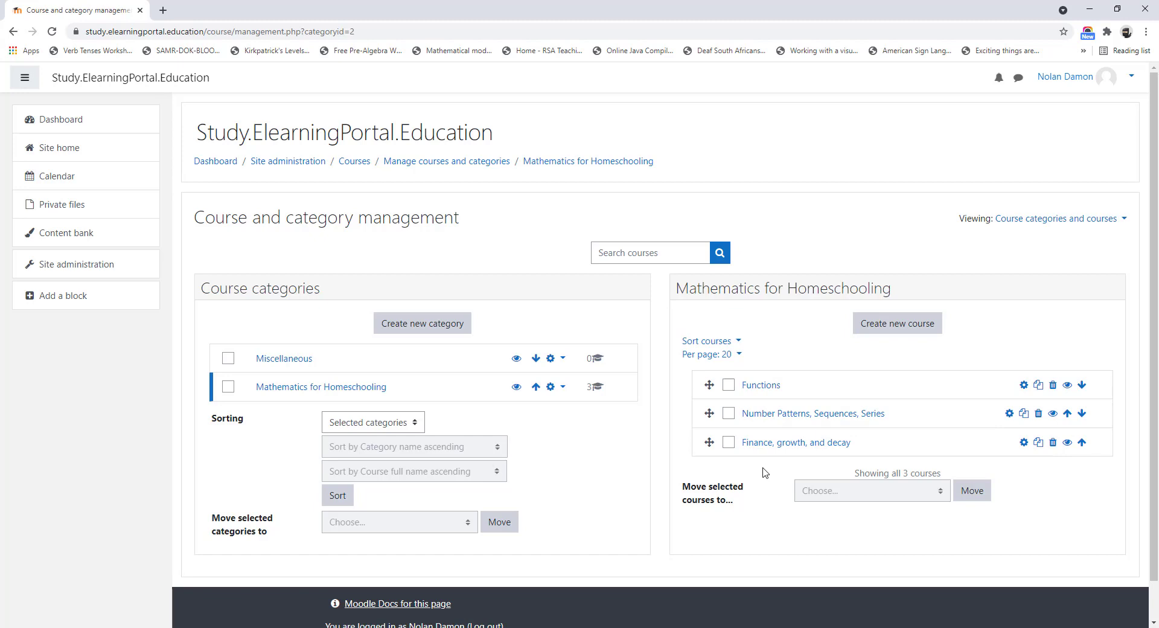
# Create the Algebra course, pasting its name from Word as full and short name.
pyautogui.click(901, 326)
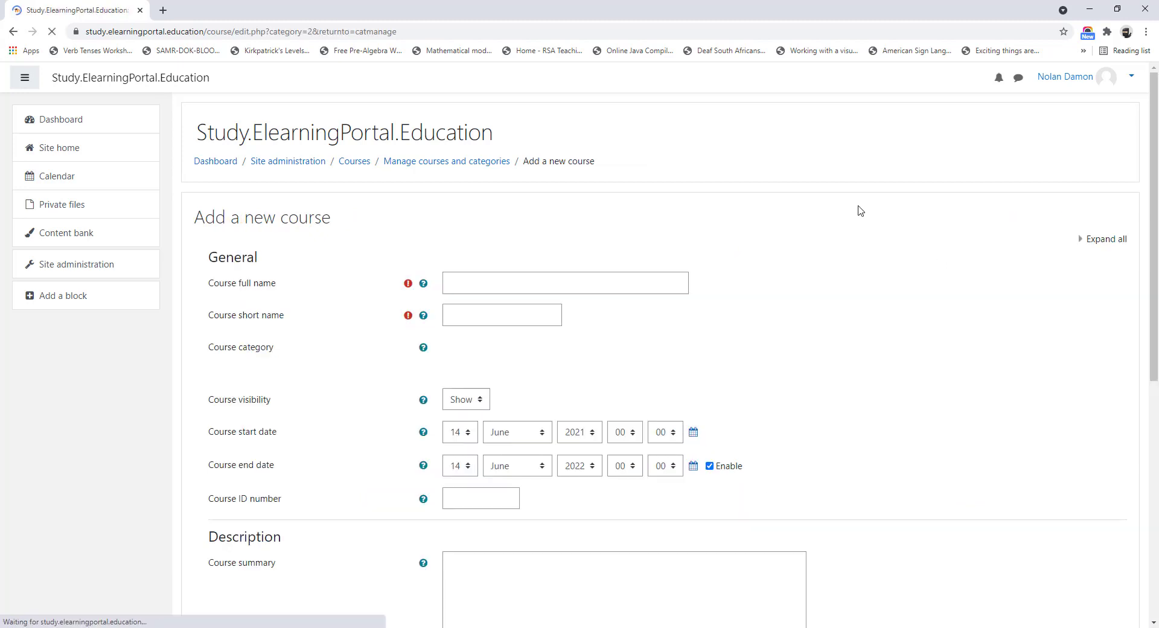
pyautogui.hotkey('alt', 'Tab')
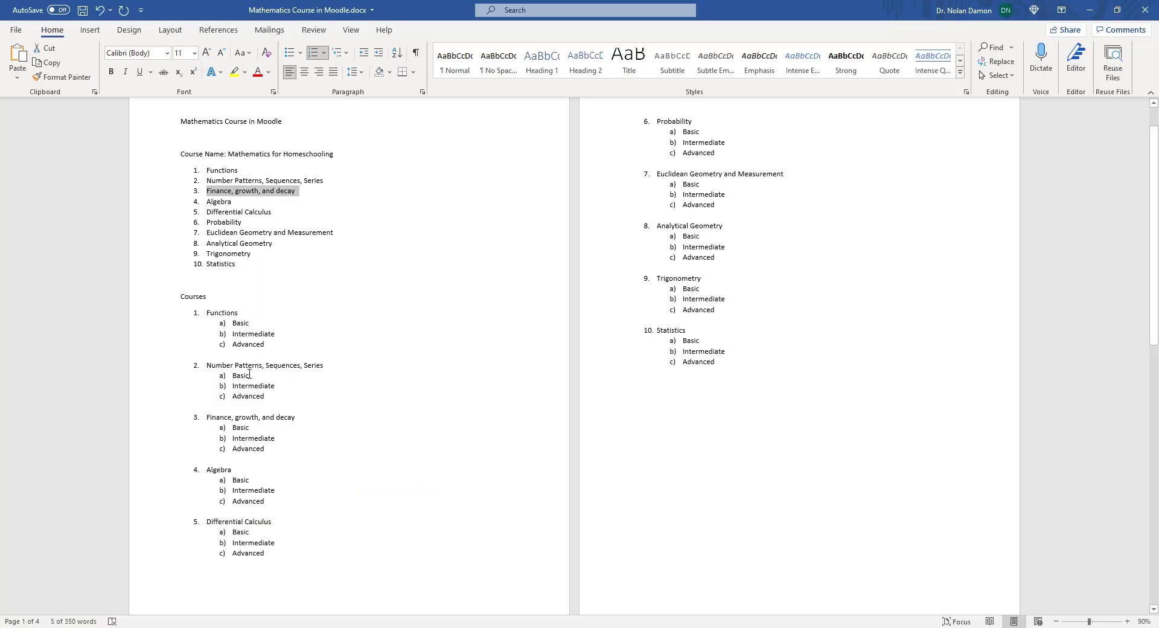
pyautogui.moveTo(209, 202); pyautogui.dragTo(240, 202)
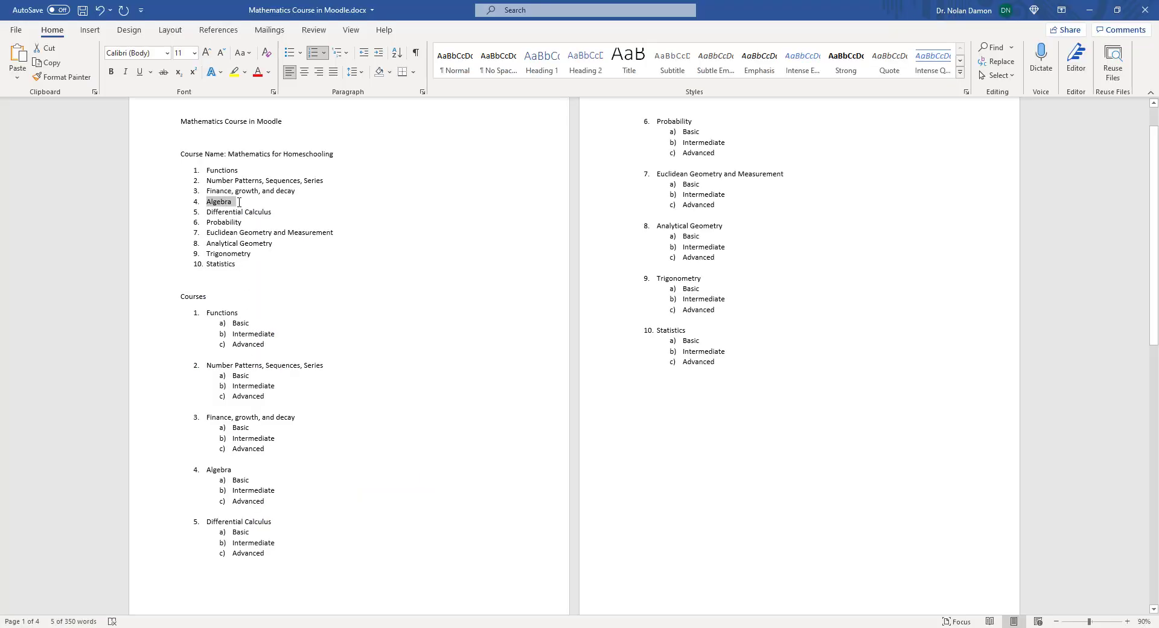
pyautogui.hotkey('ctrl', 'c')
pyautogui.hotkey('alt', 'Tab')
pyautogui.hotkey('ctrl', 'v')
pyautogui.press('Tab')
pyautogui.hotkey('shift', 'Tab')
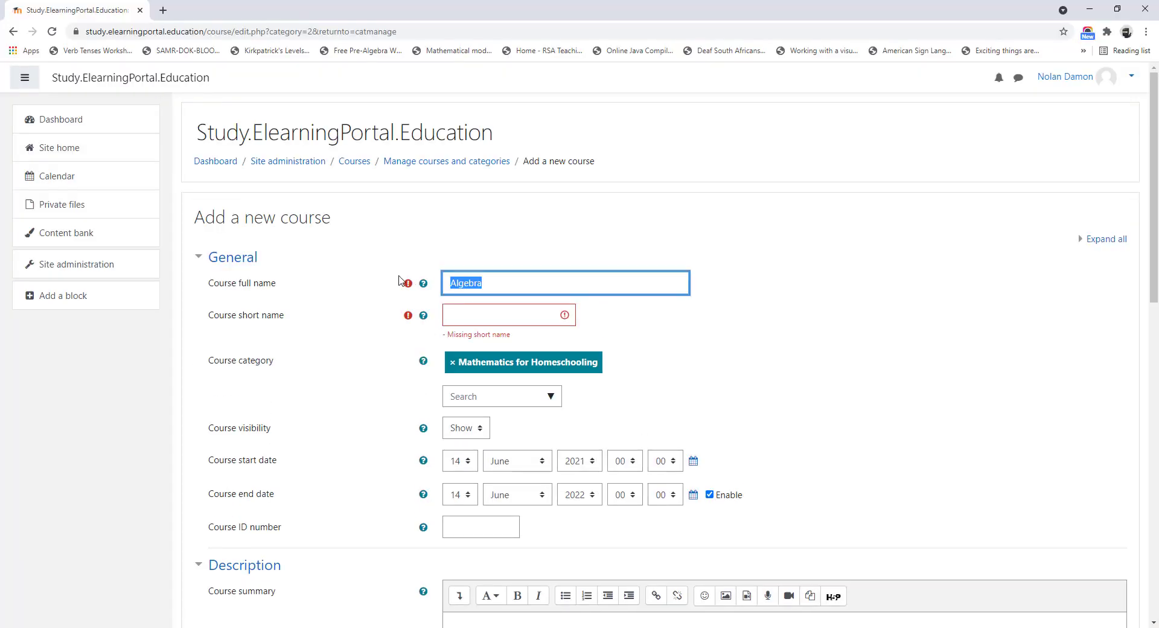
pyautogui.press('Tab')
pyautogui.hotkey('ctrl', 'v')
pyautogui.scroll(-2, 381, 252)
pyautogui.scroll(-15, 381, 251)
pyautogui.click(484, 486)
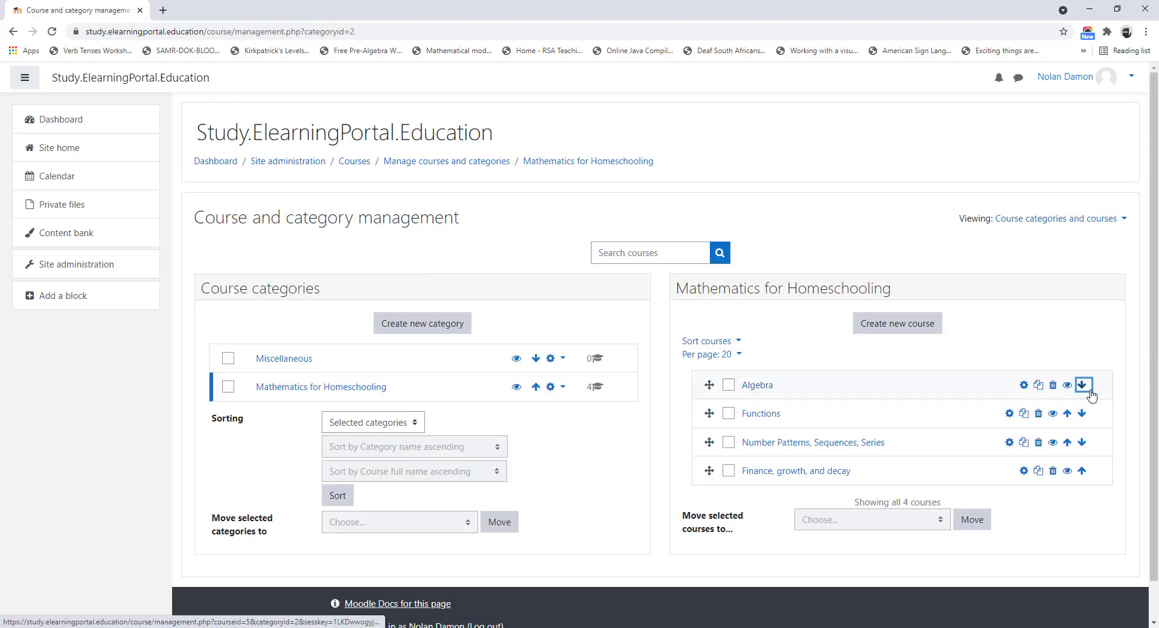
# Create the Differential Calculus course with its name pasted from the Word list.
pyautogui.moveTo(676, 288); pyautogui.dragTo(894, 293)
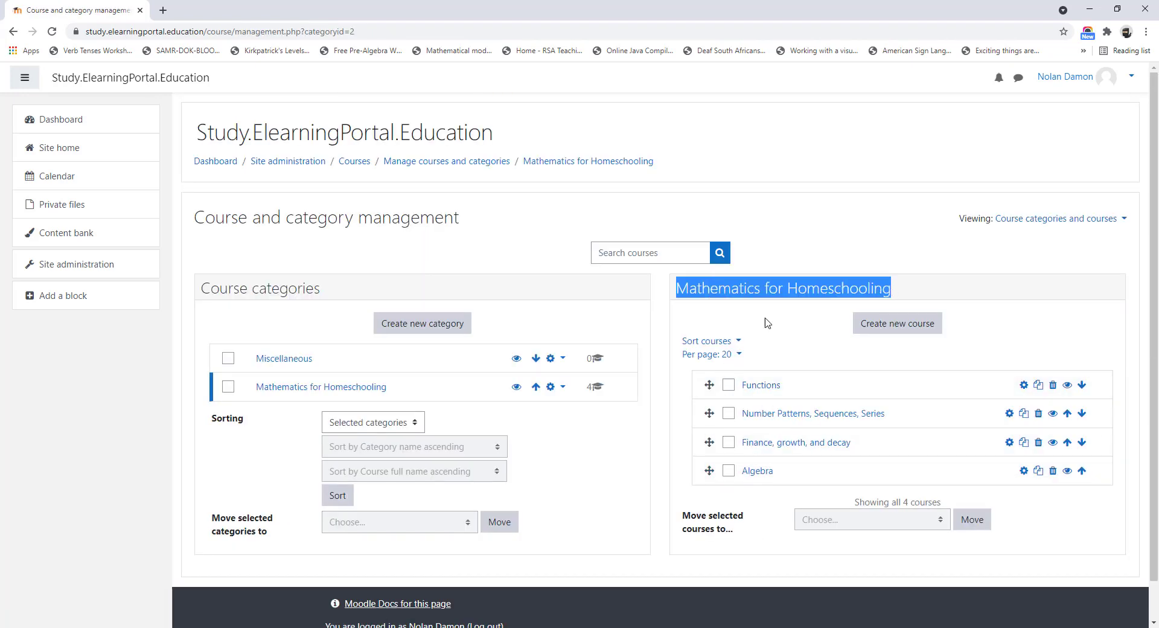
pyautogui.click(895, 324)
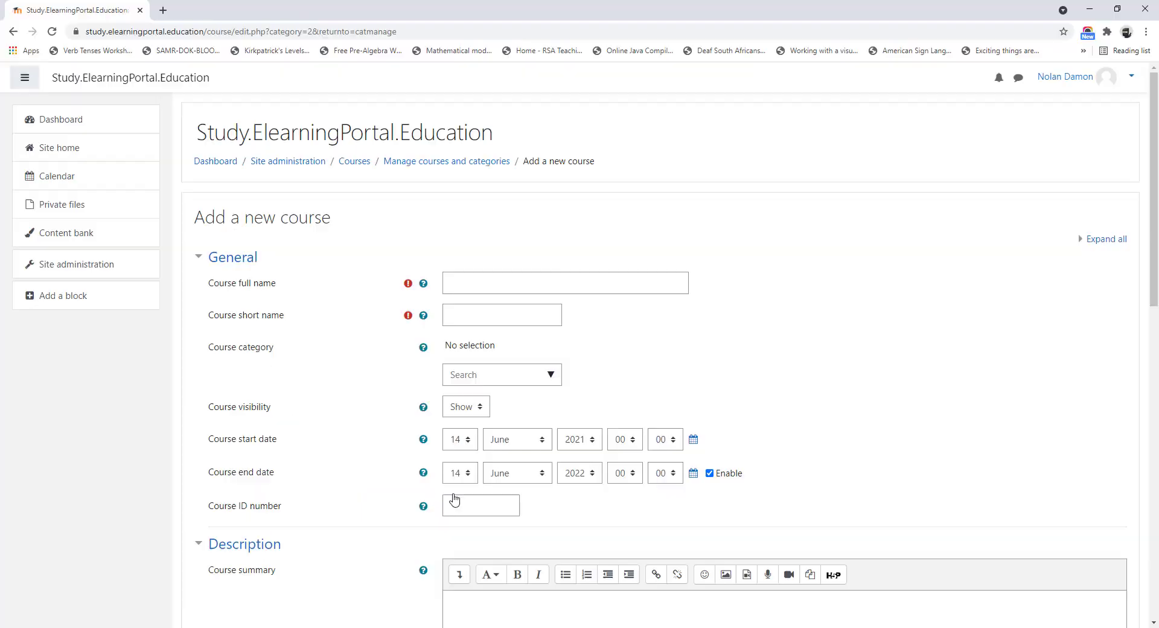
pyautogui.click(564, 279)
pyautogui.hotkey('ctrl', 'v')
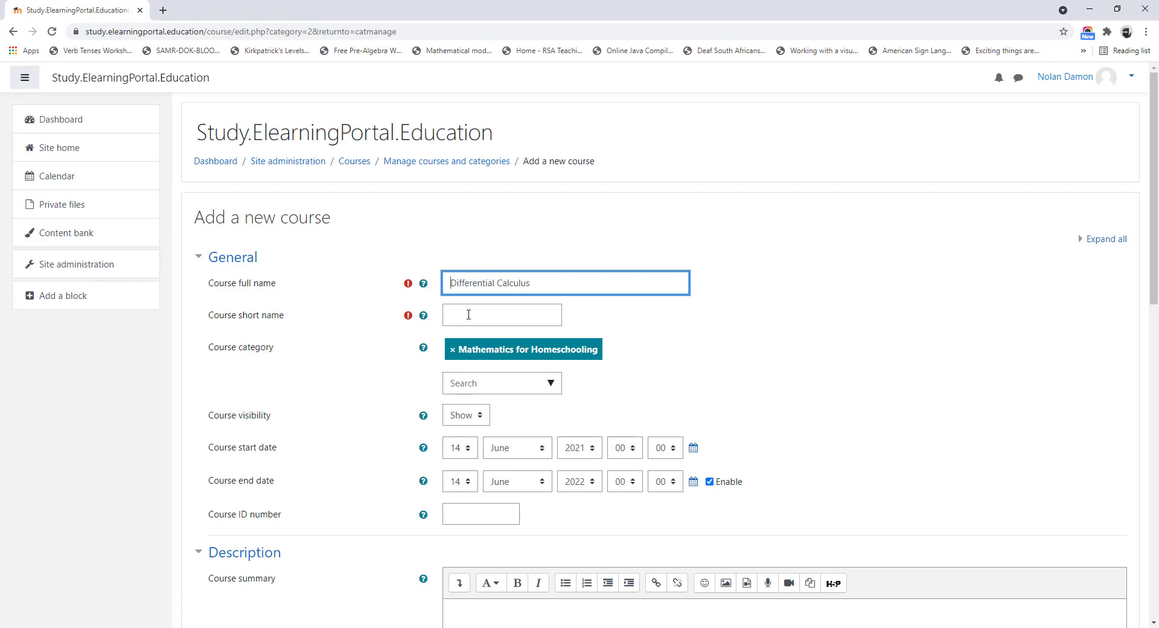
pyautogui.scroll(-4, 705, 258)
pyautogui.scroll(-10, 535, 328)
pyautogui.click(487, 487)
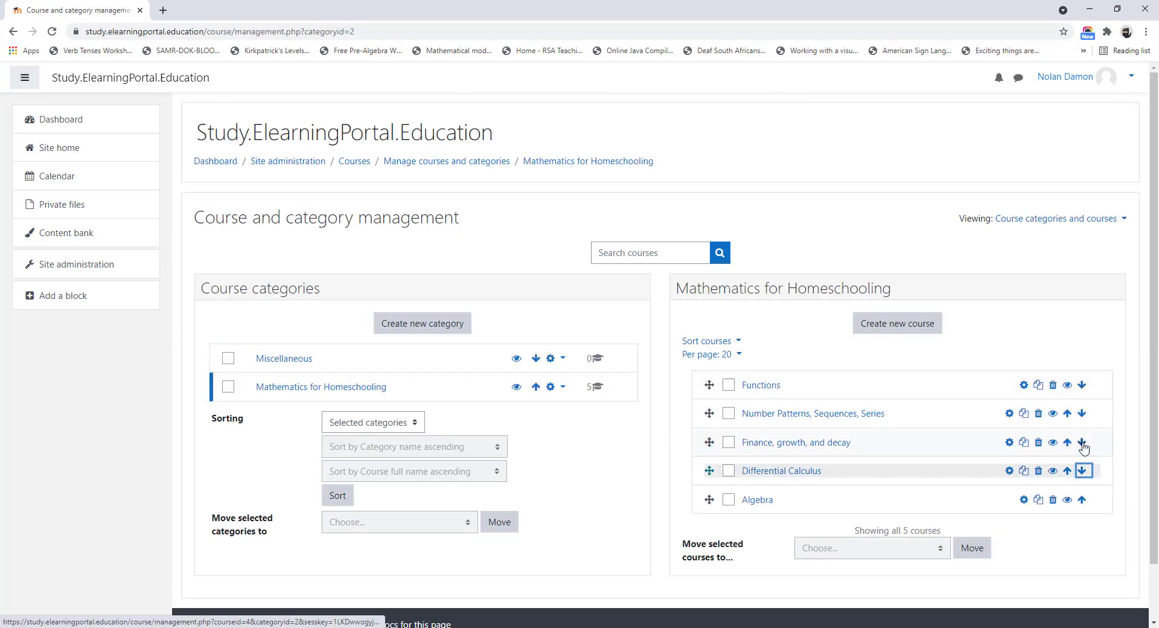
# Create the Probability course, pasting the name as both full and short name.
pyautogui.click(899, 326)
pyautogui.click(504, 278)
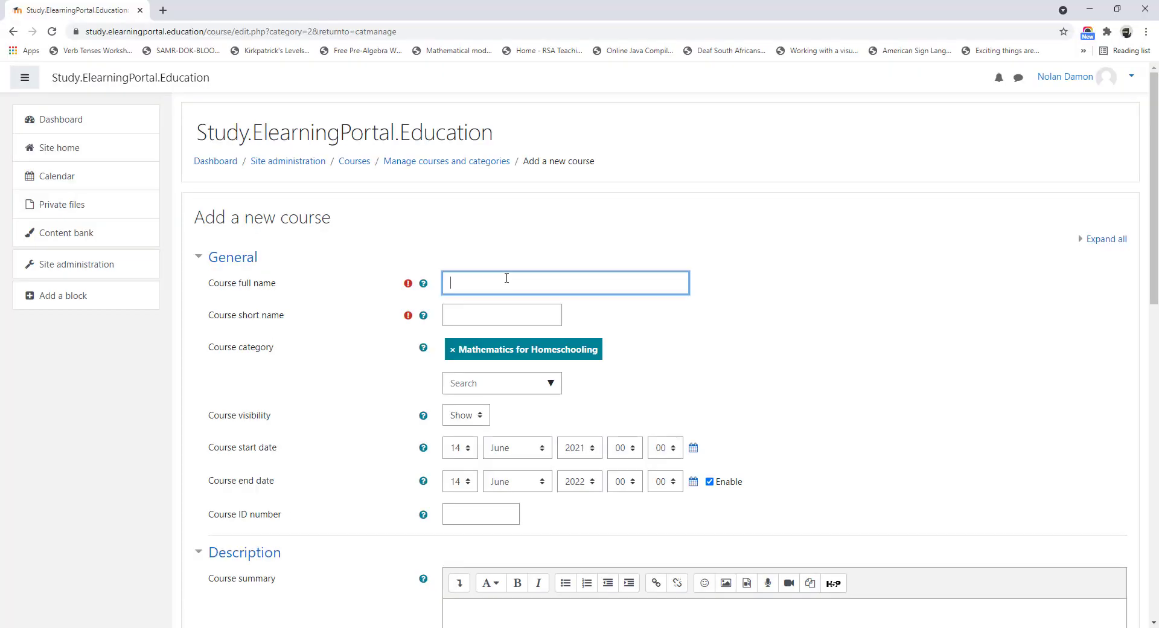
pyautogui.hotkey('ctrl', 'v')
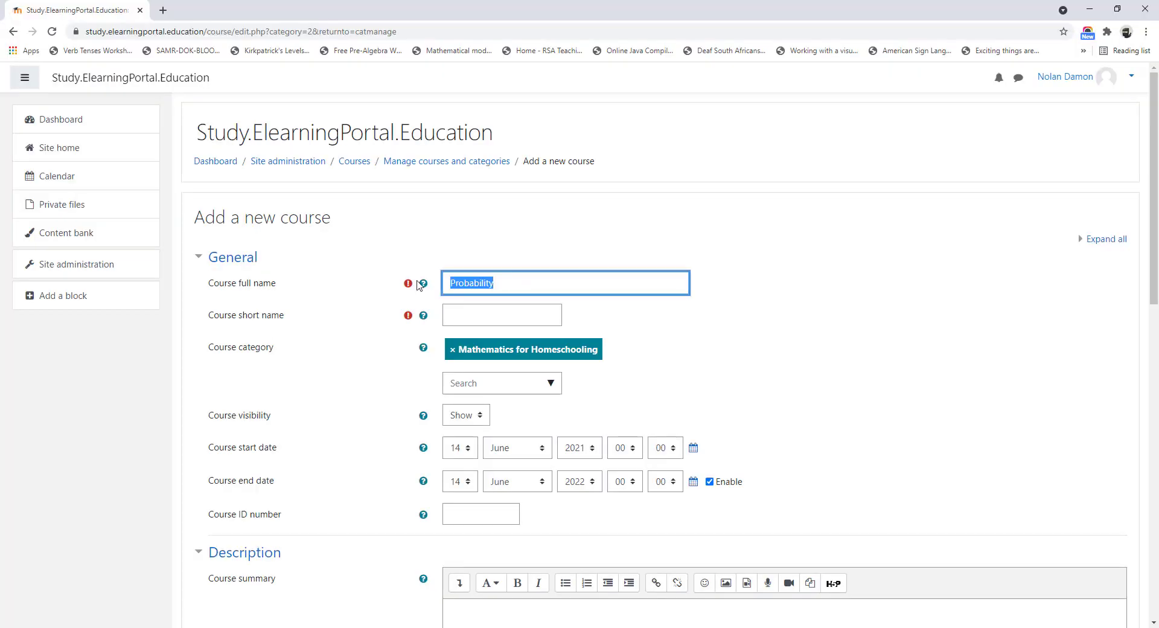
pyautogui.press('Tab')
pyautogui.hotkey('ctrl', 'v')
pyautogui.scroll(-10, 676, 378)
pyautogui.click(486, 487)
# Create the final courses through Trigonometry and Statistics, copying their names from Word.
pyautogui.click(854, 318)
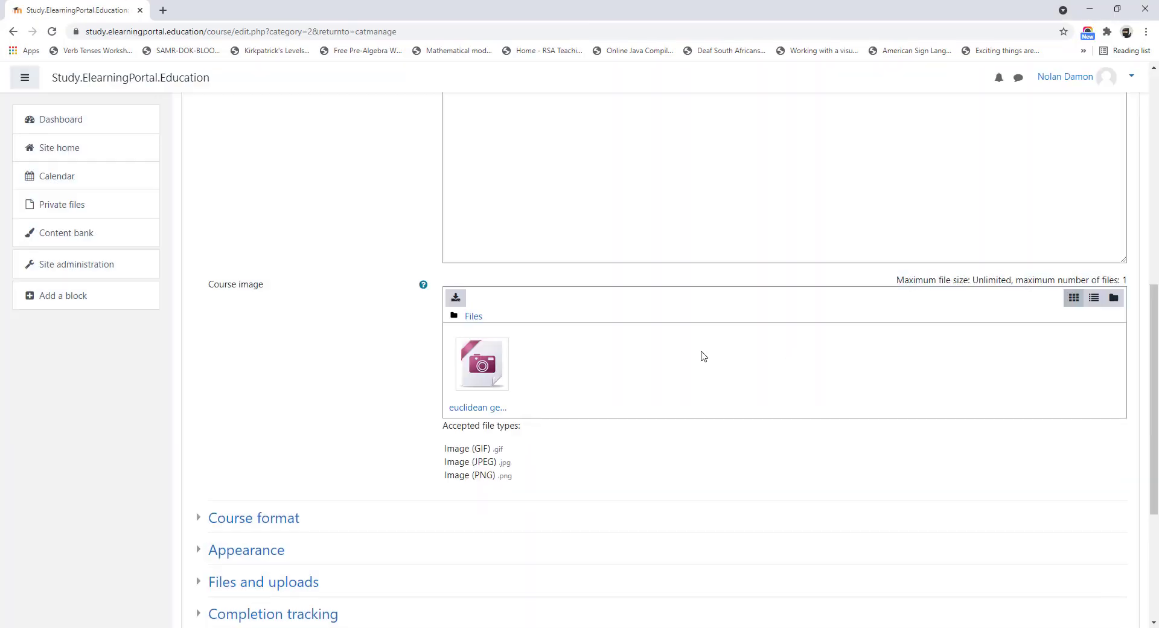
pyautogui.scroll(-5, 699, 355)
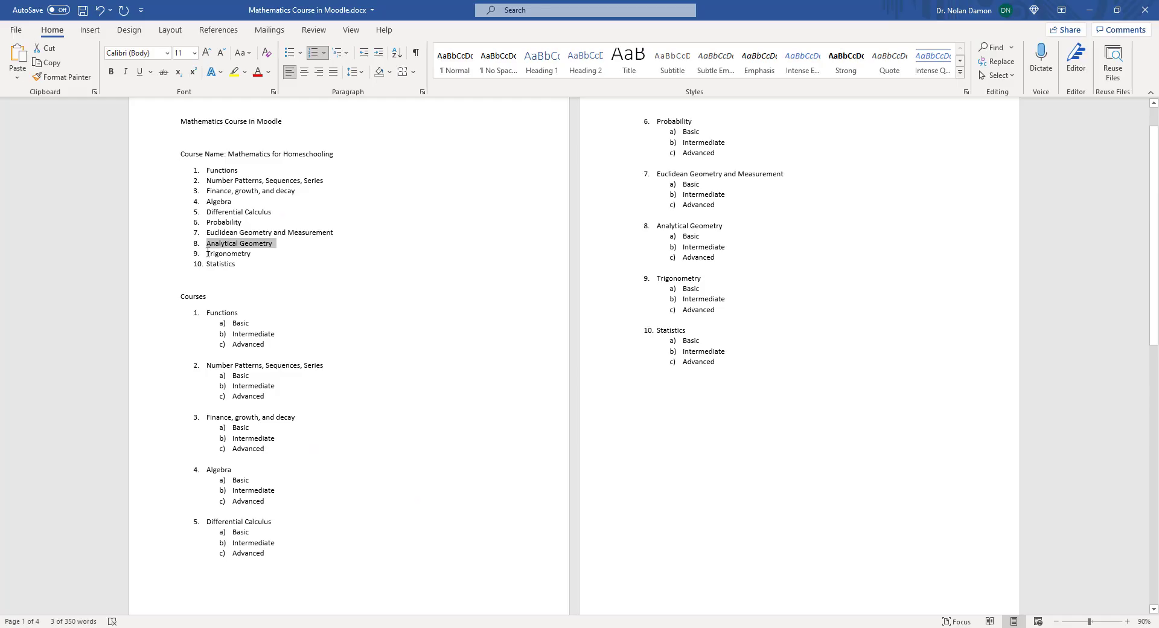
pyautogui.doubleClick(208, 254)
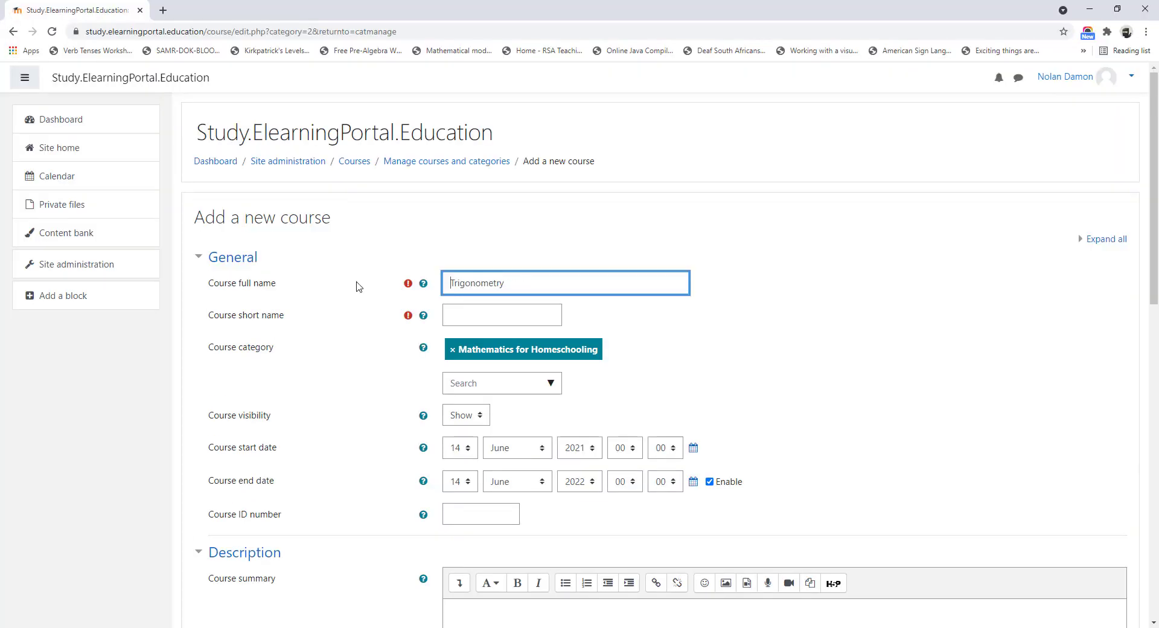
pyautogui.scroll(-10, 717, 189)
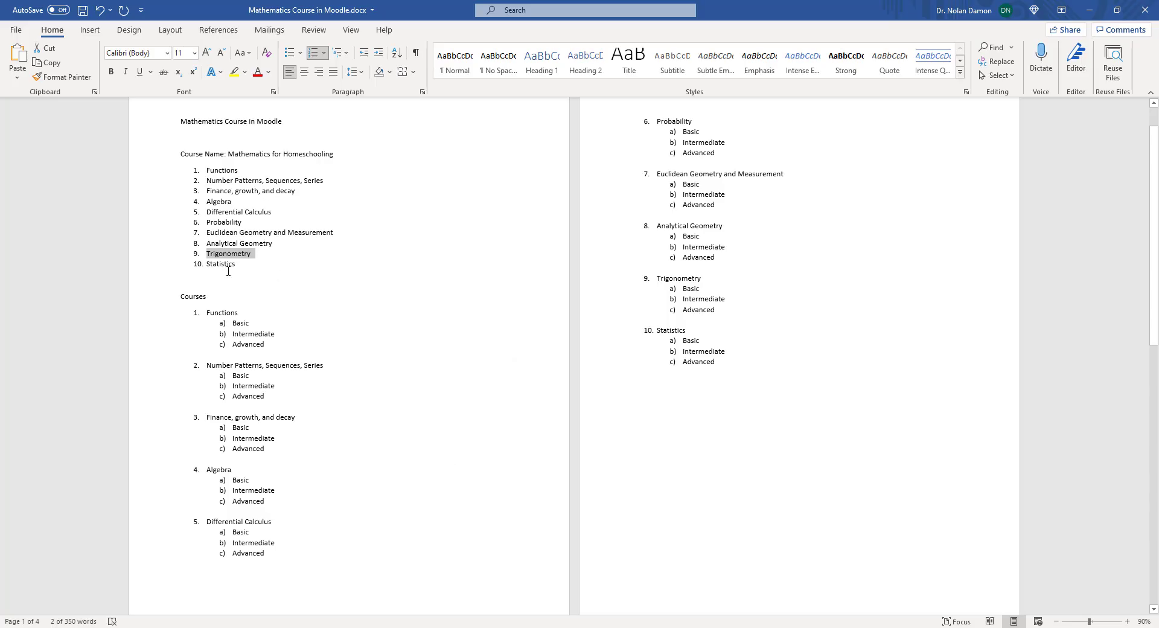
pyautogui.doubleClick(229, 264)
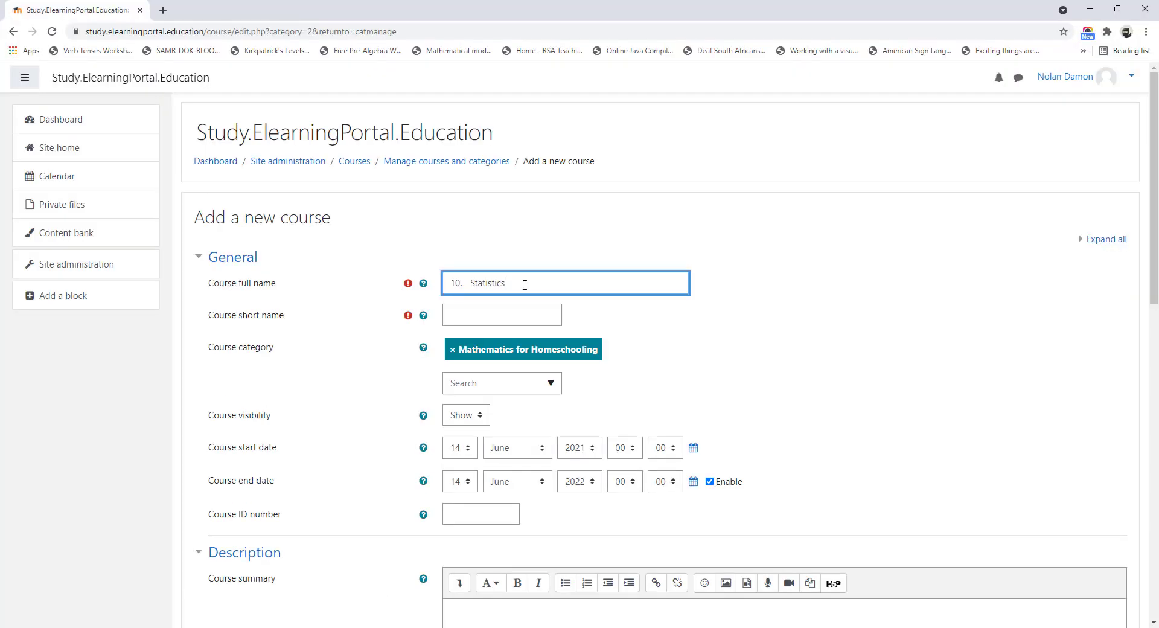
pyautogui.moveTo(525, 285); pyautogui.dragTo(453, 303)
pyautogui.scroll(-15, 388, 321)
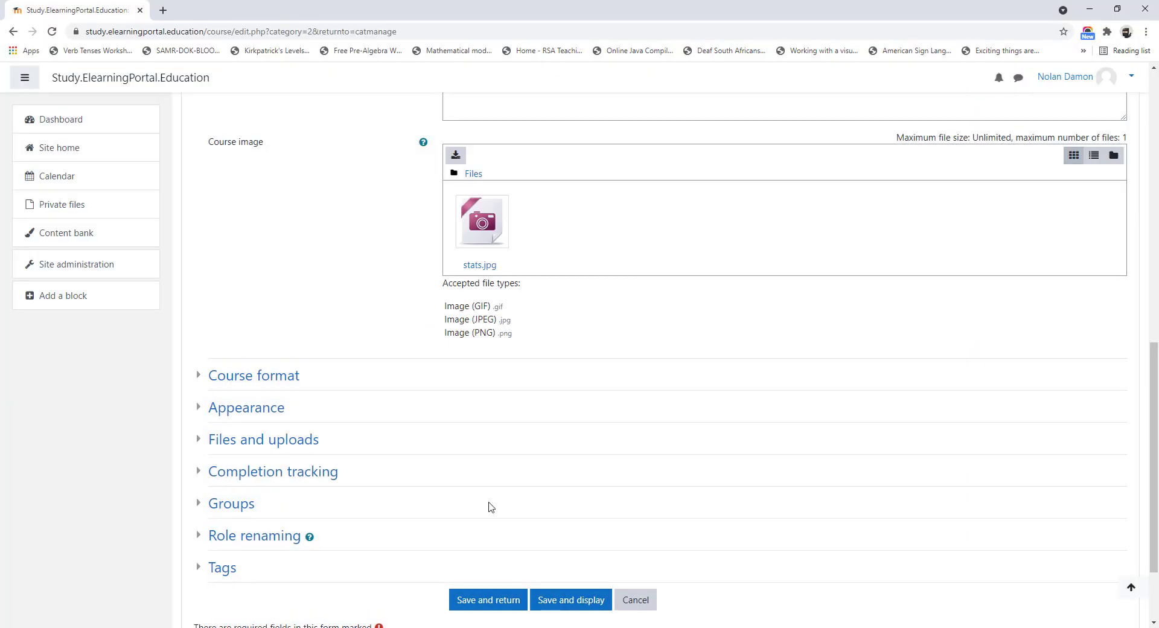
pyautogui.click(487, 600)
# Move Statistics down seven places to the bottom of the Mathematics for Homeschooling list.
pyautogui.scroll(-2, 1083, 208)
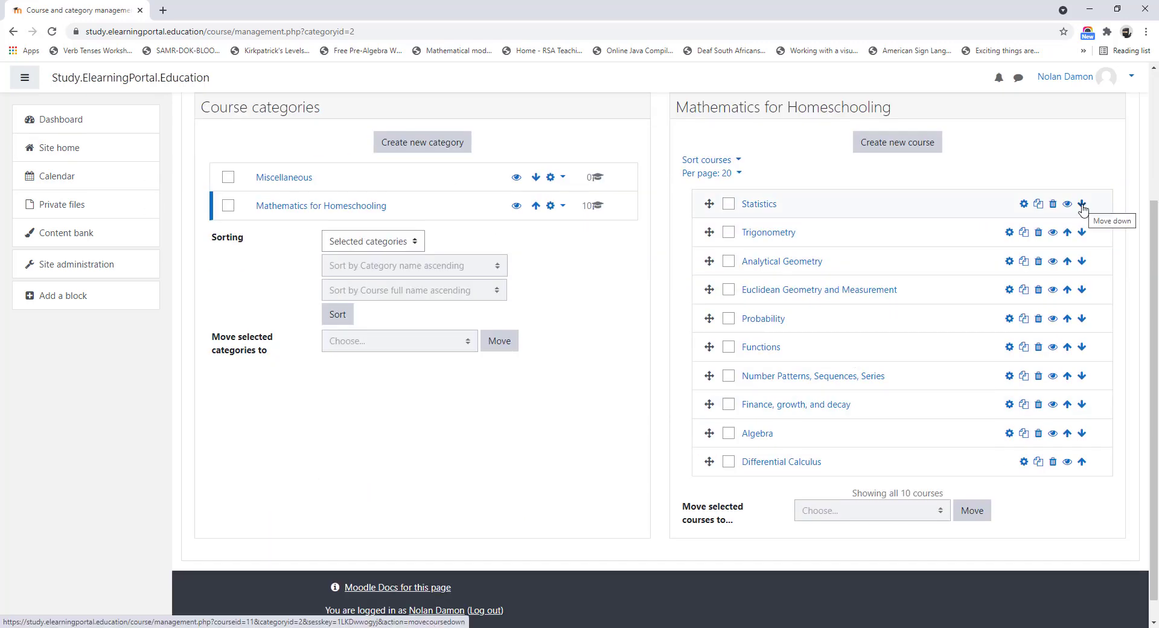
pyautogui.click(1082, 204)
pyautogui.click(1082, 232)
pyautogui.click(1082, 261)
pyautogui.click(1082, 289)
pyautogui.click(1082, 346)
pyautogui.click(1082, 375)
pyautogui.click(1082, 433)
# Move Trigonometry down seven places so it sits just above Statistics.
pyautogui.click(1082, 203)
pyautogui.click(1082, 261)
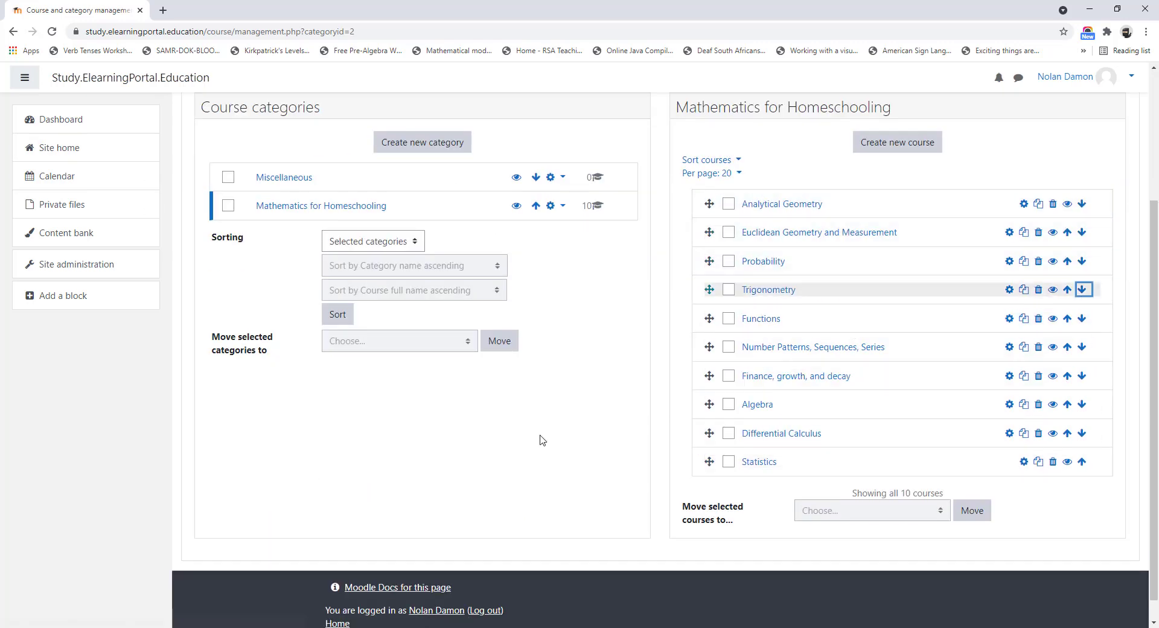
pyautogui.click(1082, 289)
pyautogui.click(1082, 318)
pyautogui.click(1082, 347)
pyautogui.click(1082, 375)
pyautogui.click(1082, 404)
# Move Analytical Geometry down five places to sit above Trigonometry, then select Functions.
pyautogui.click(1082, 204)
pyautogui.click(1082, 232)
pyautogui.click(1082, 261)
pyautogui.click(1082, 290)
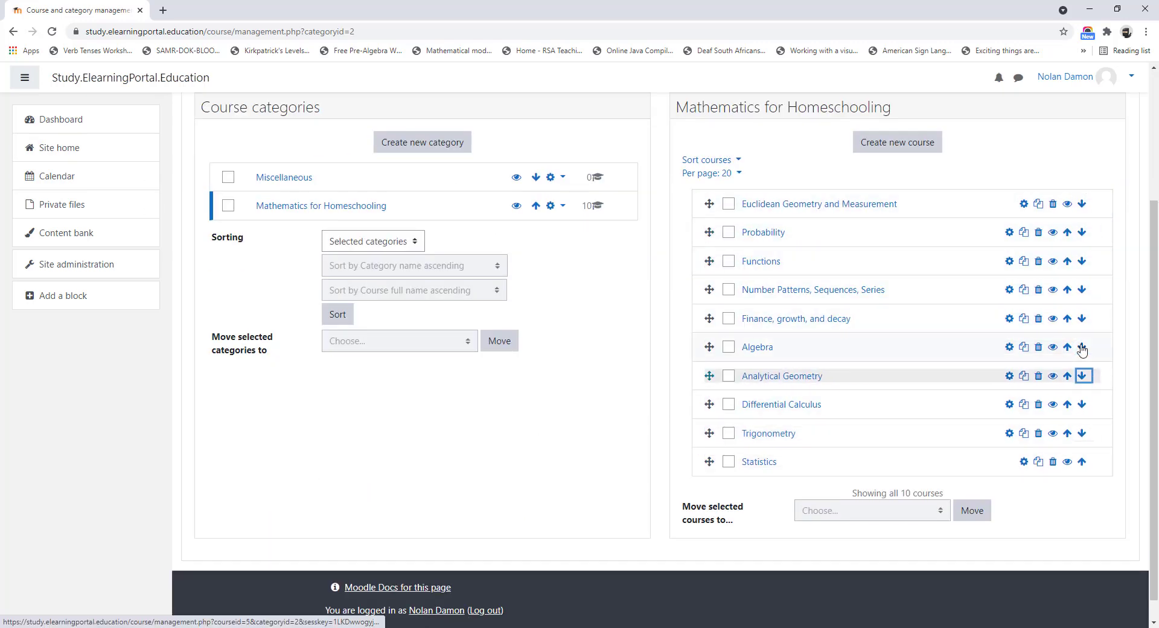
pyautogui.click(1082, 376)
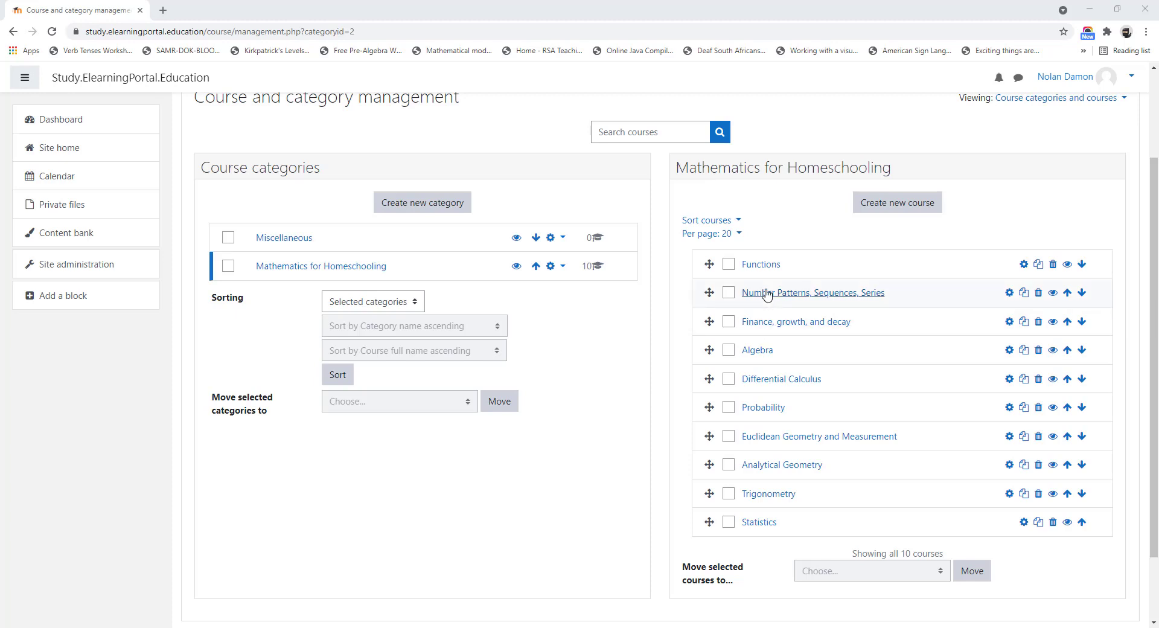
pyautogui.click(760, 269)
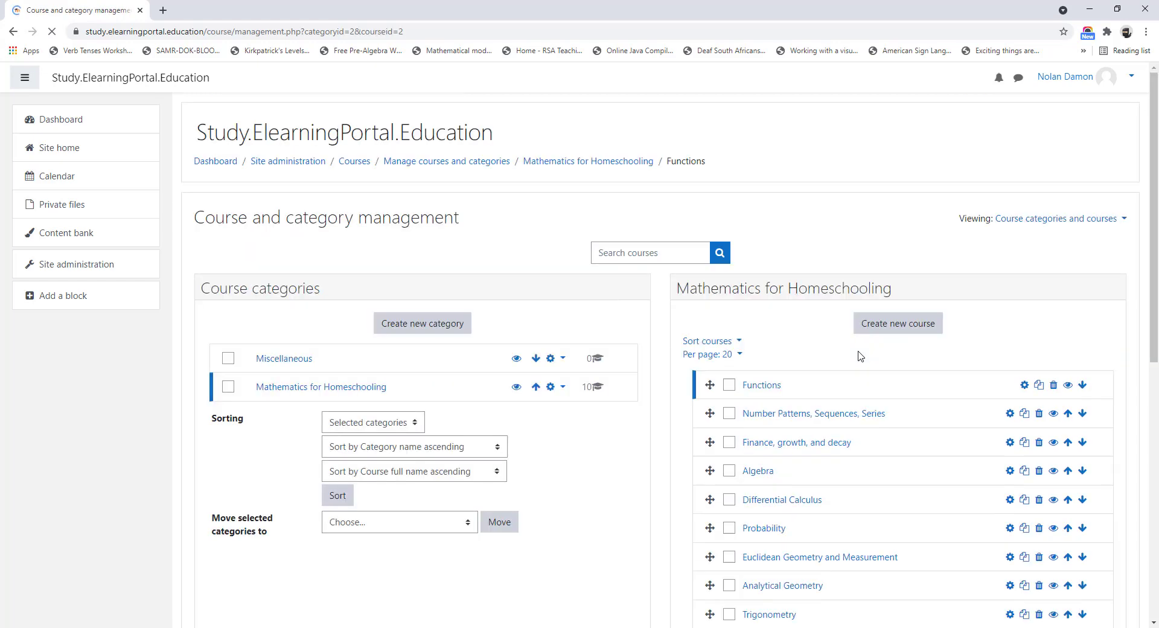
# View the Functions course page, then return to Site home with the reordered courses.
pyautogui.scroll(-8, 522, 374)
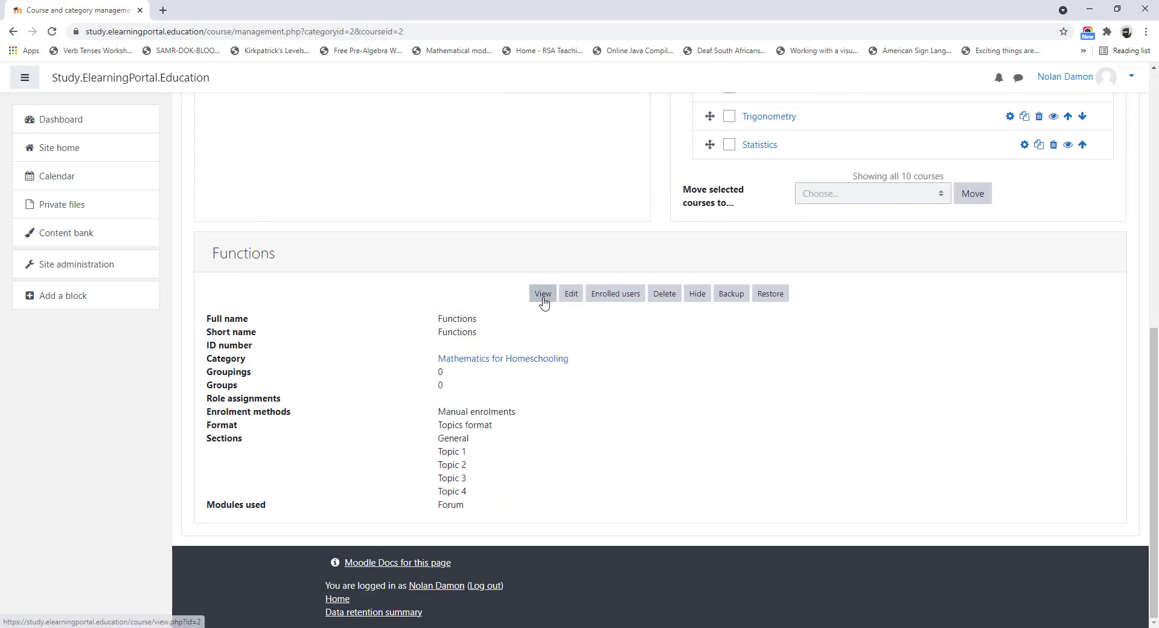
pyautogui.click(543, 297)
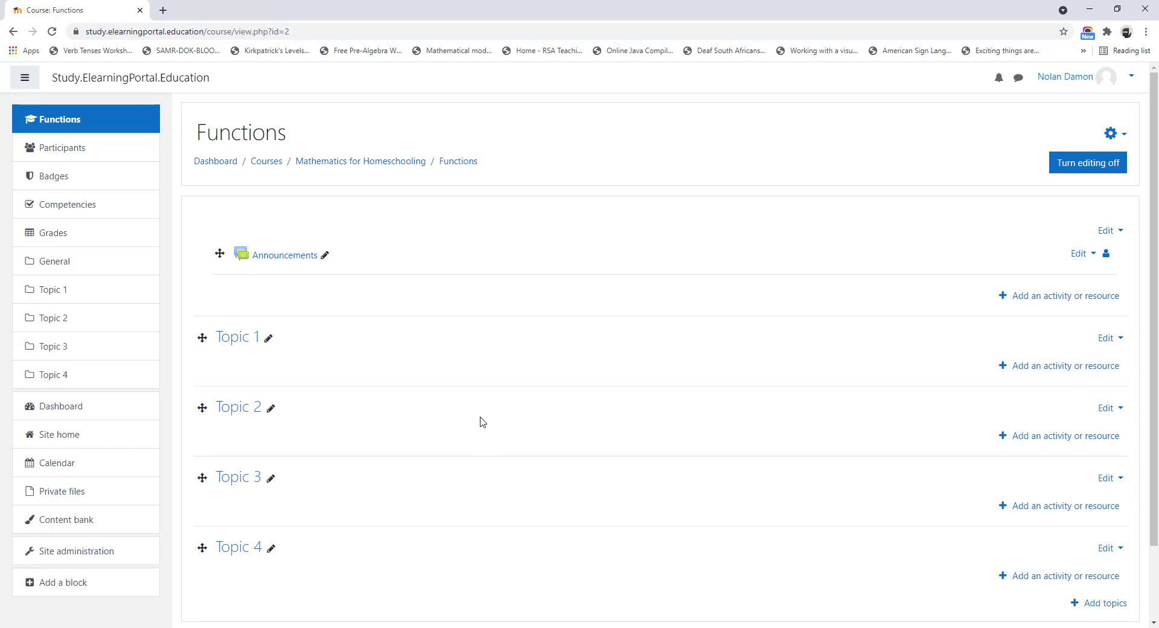
pyautogui.click(70, 438)
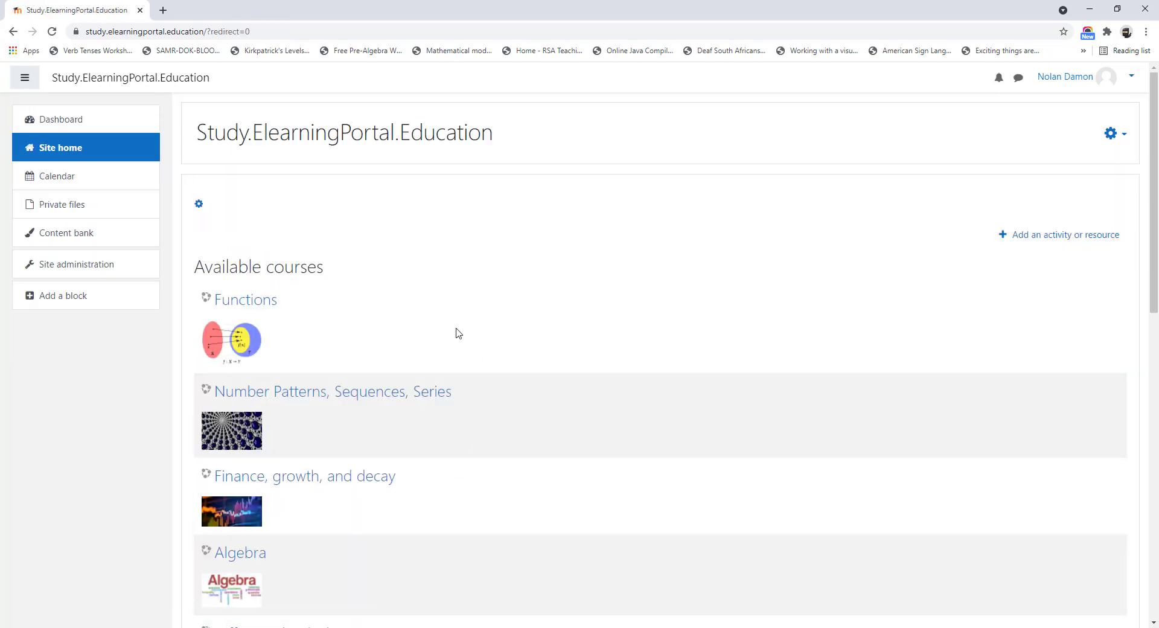
pyautogui.scroll(-2, 271, 243)
pyautogui.scroll(-7, 241, 350)
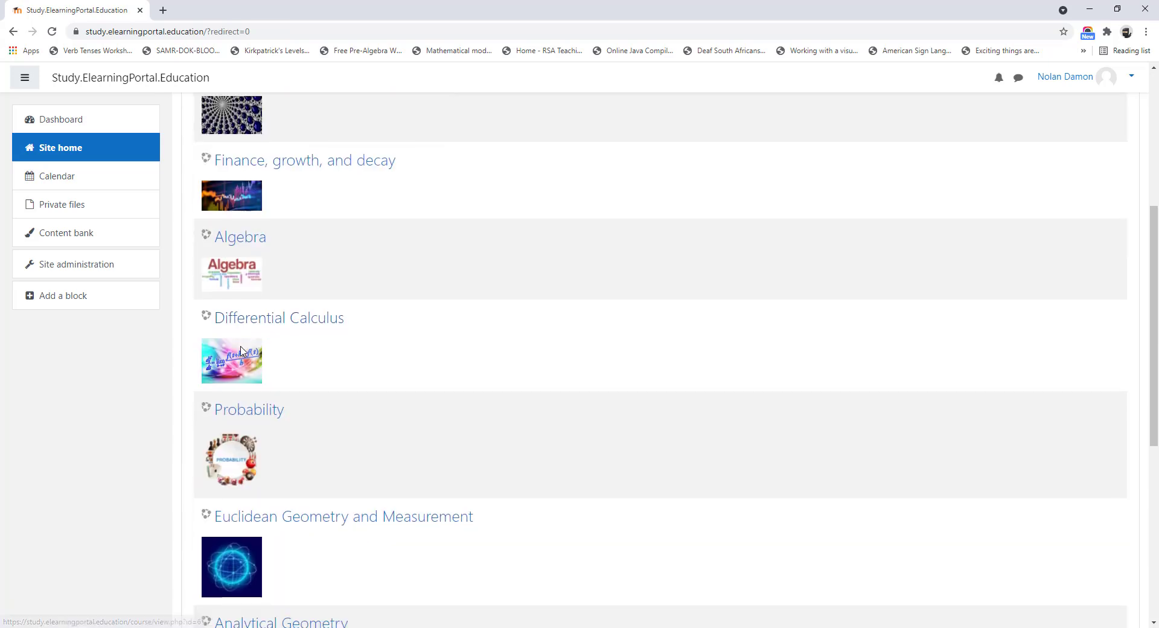
pyautogui.scroll(-2, 240, 351)
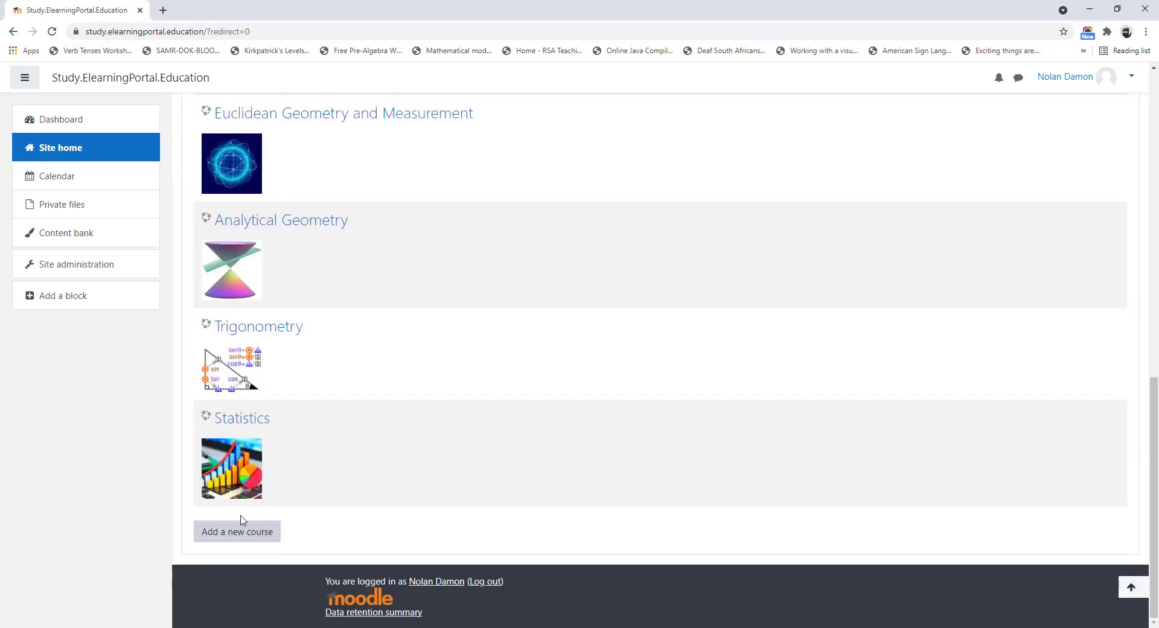
pyautogui.scroll(9, 256, 236)
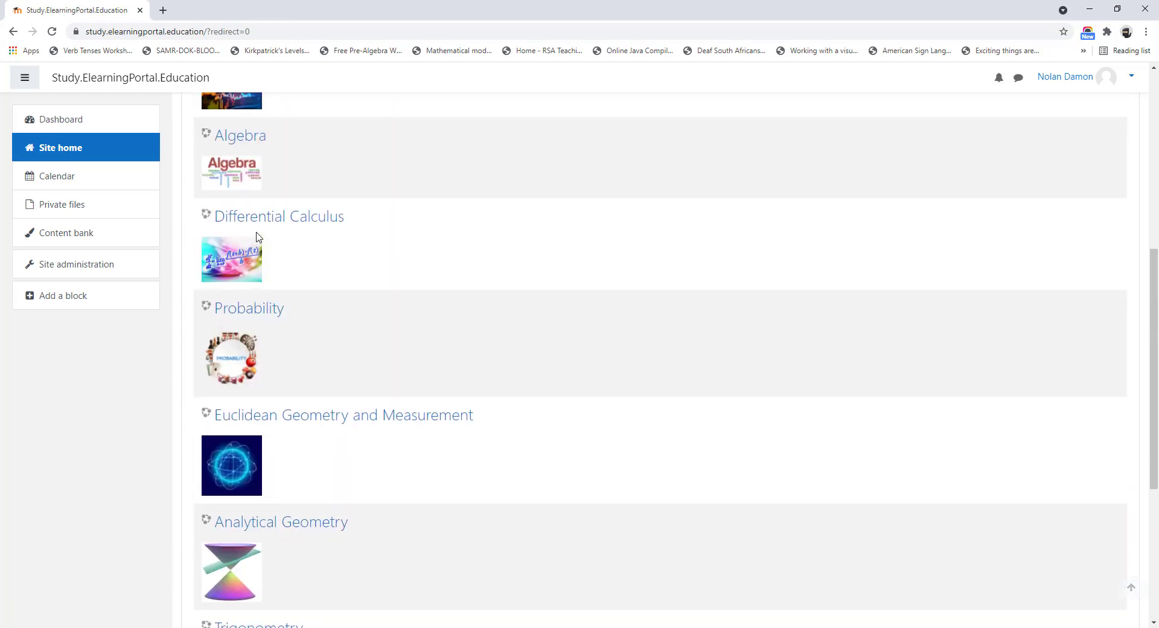
pyautogui.scroll(2, 614, 440)
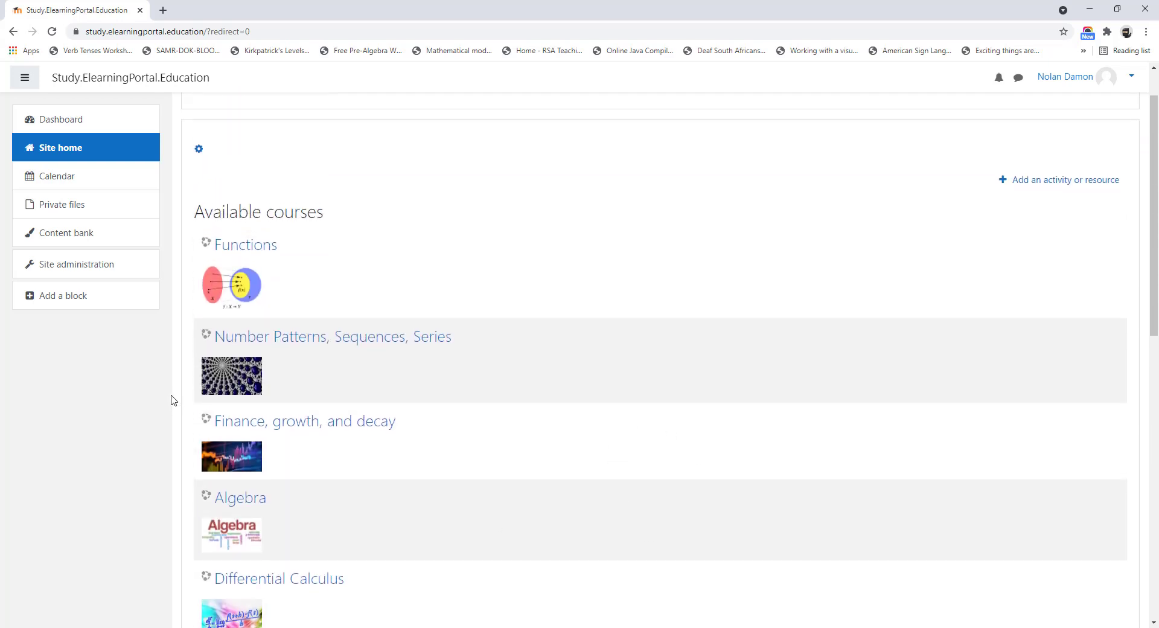
pyautogui.click(95, 272)
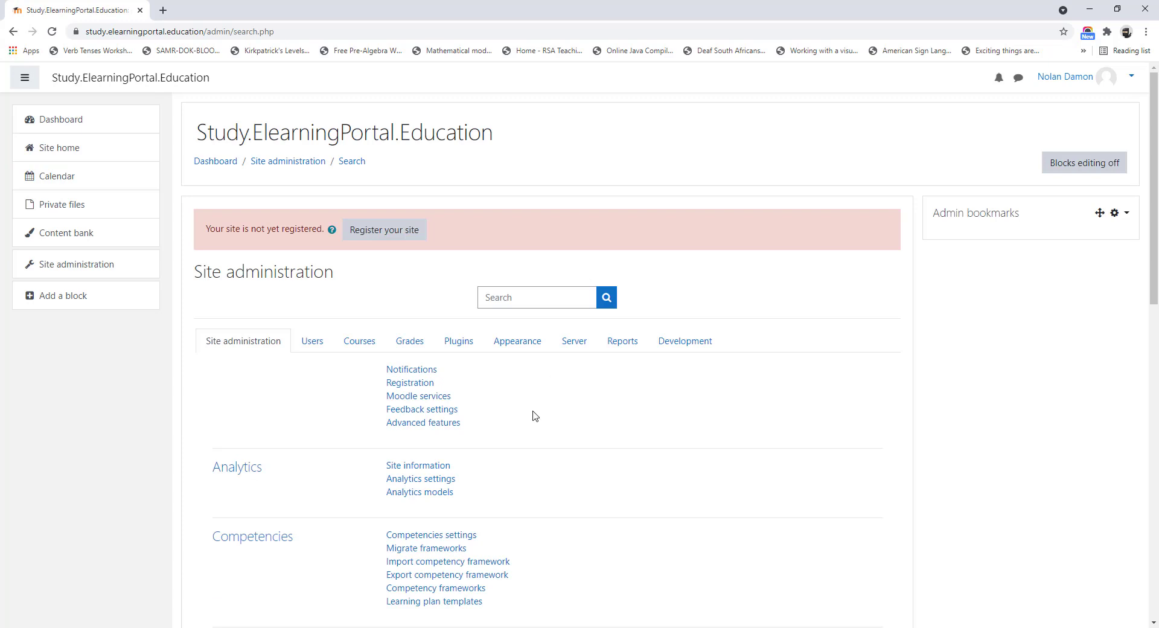
# In Front page settings, set the Front page item to List of categories.
pyautogui.scroll(-9, 528, 402)
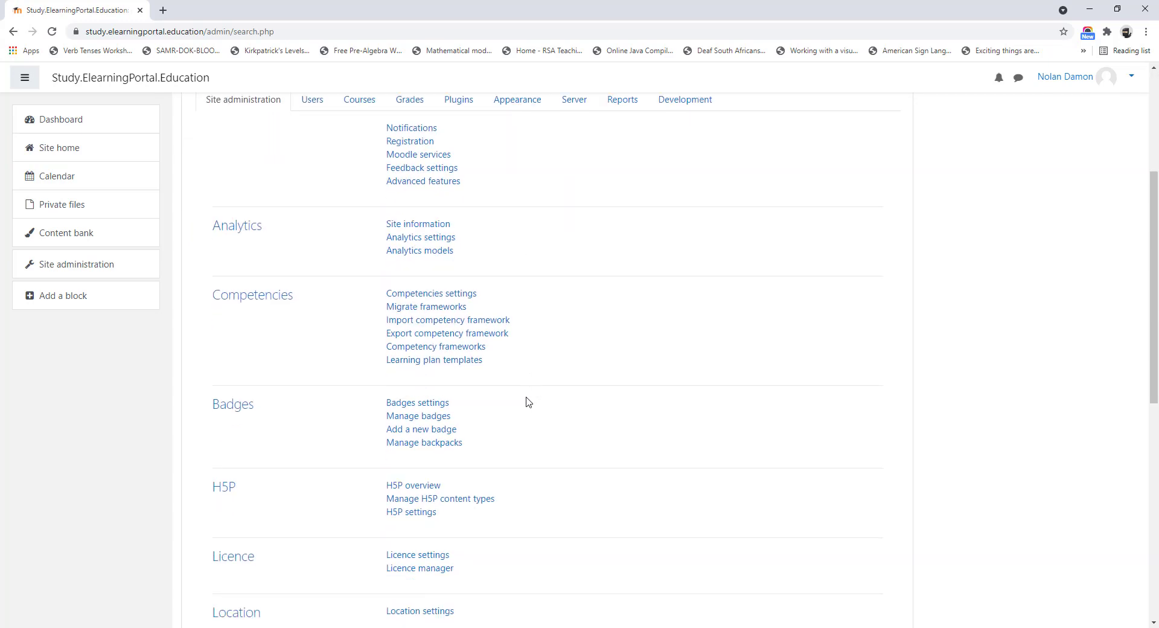
pyautogui.scroll(-4, 529, 401)
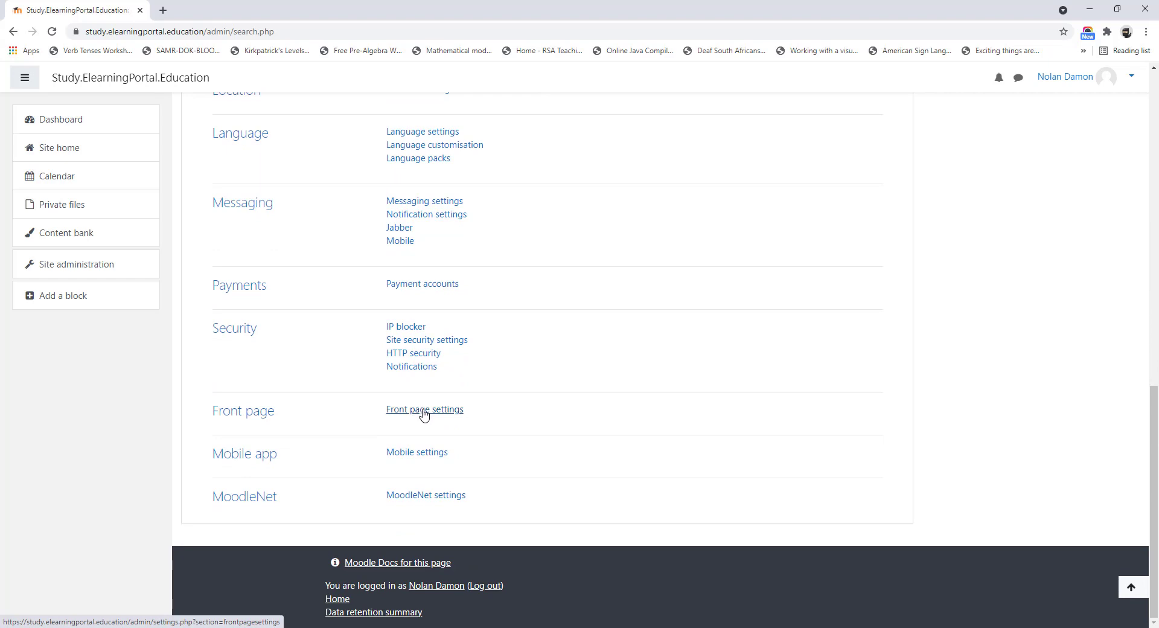
pyautogui.click(446, 413)
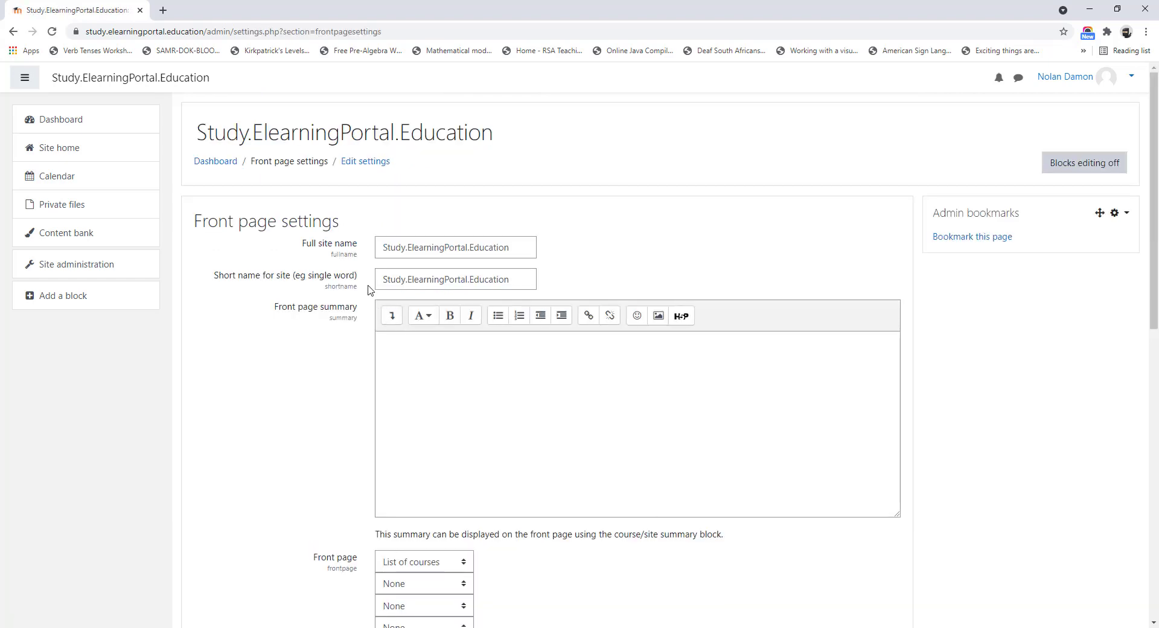
pyautogui.scroll(-1, 400, 368)
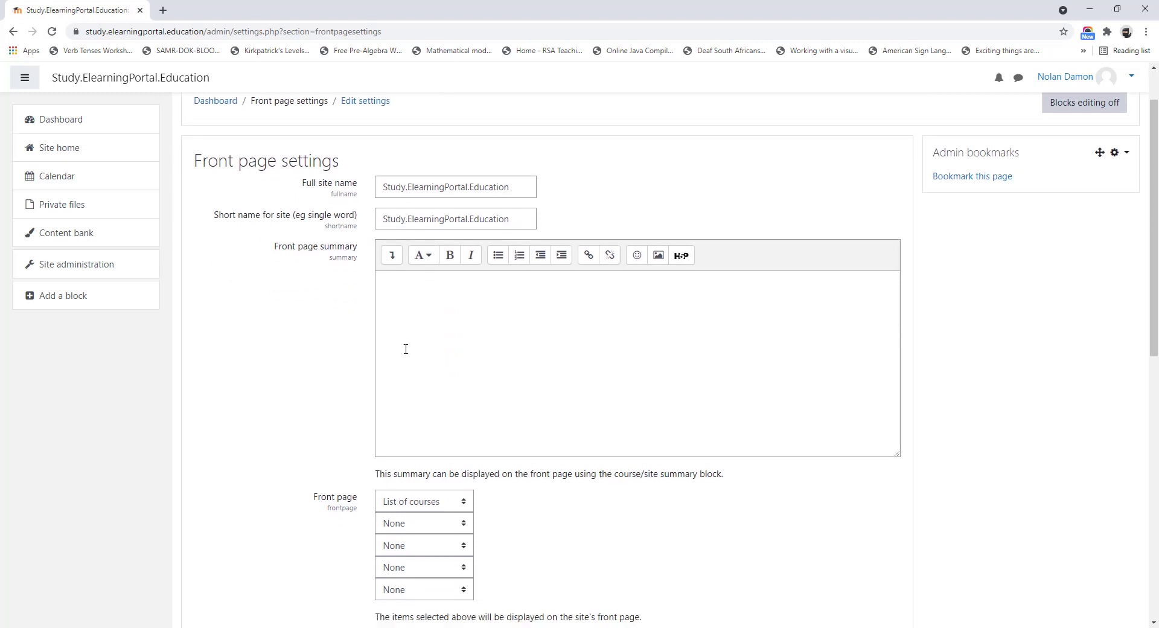
pyautogui.scroll(-3, 412, 328)
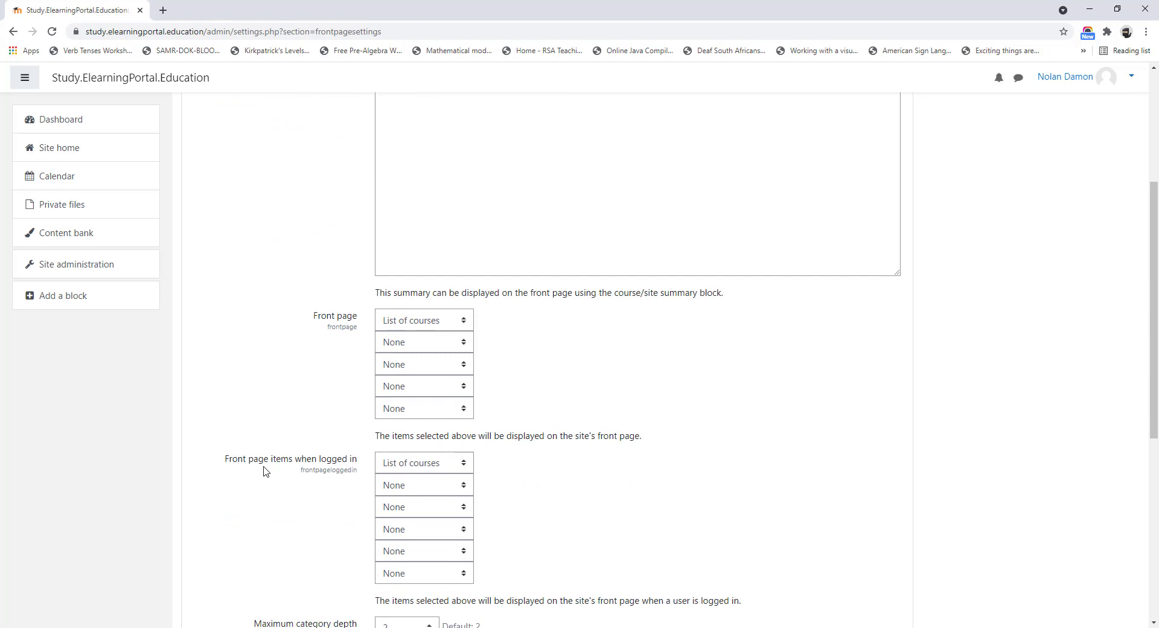
pyautogui.click(464, 325)
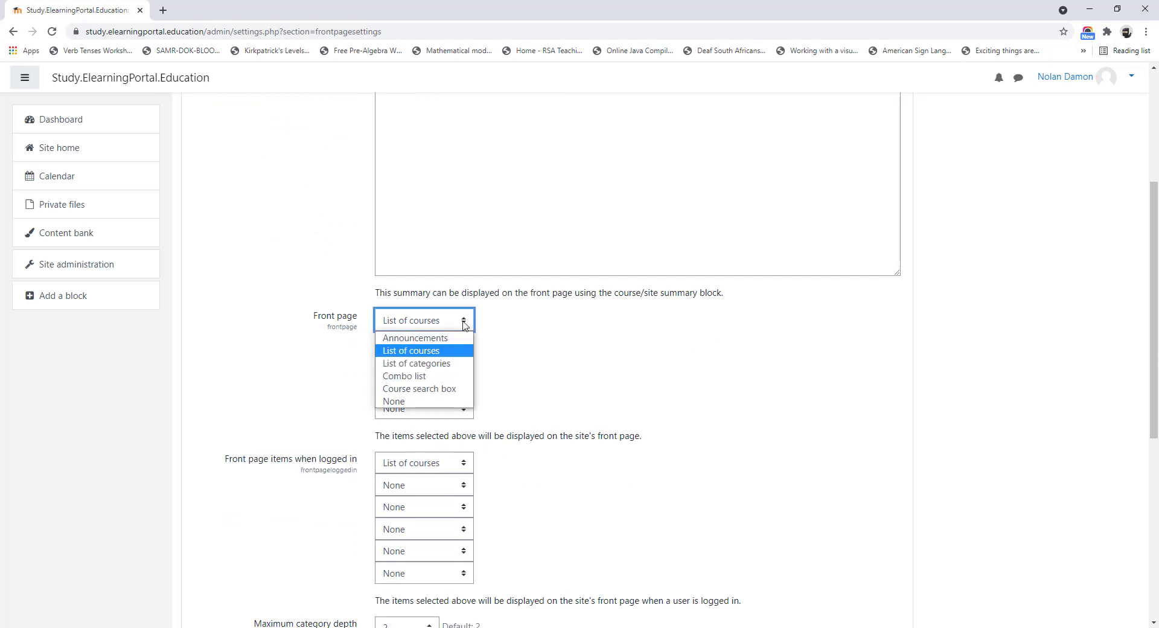
pyautogui.click(447, 364)
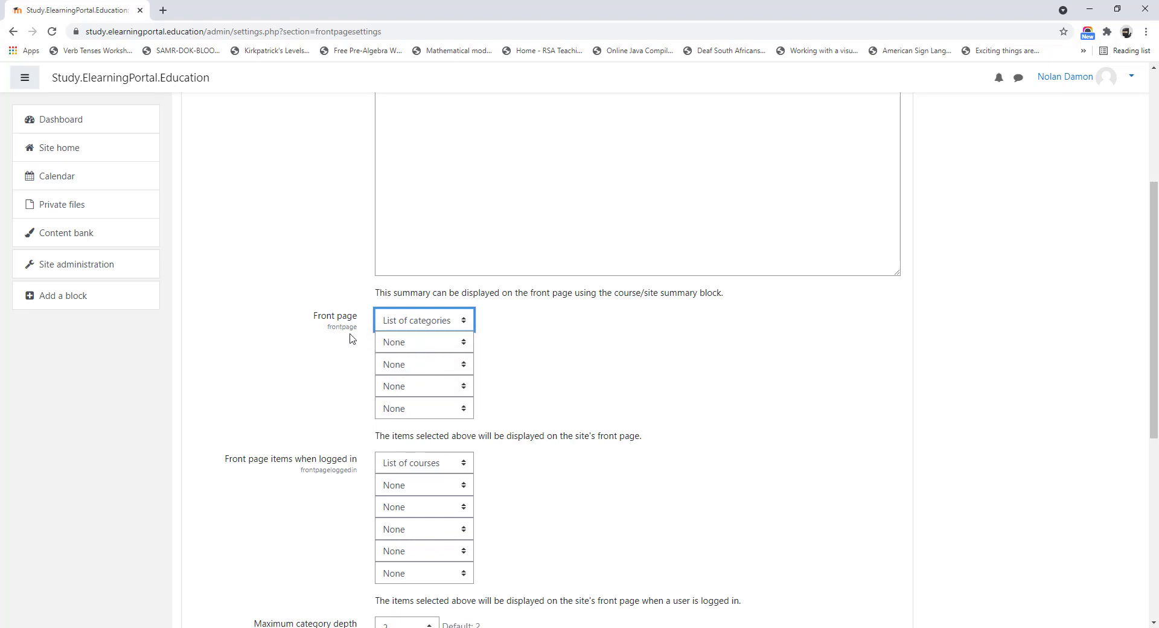
# Set Front page items when logged in to List of categories and save the settings.
pyautogui.scroll(-2, 466, 362)
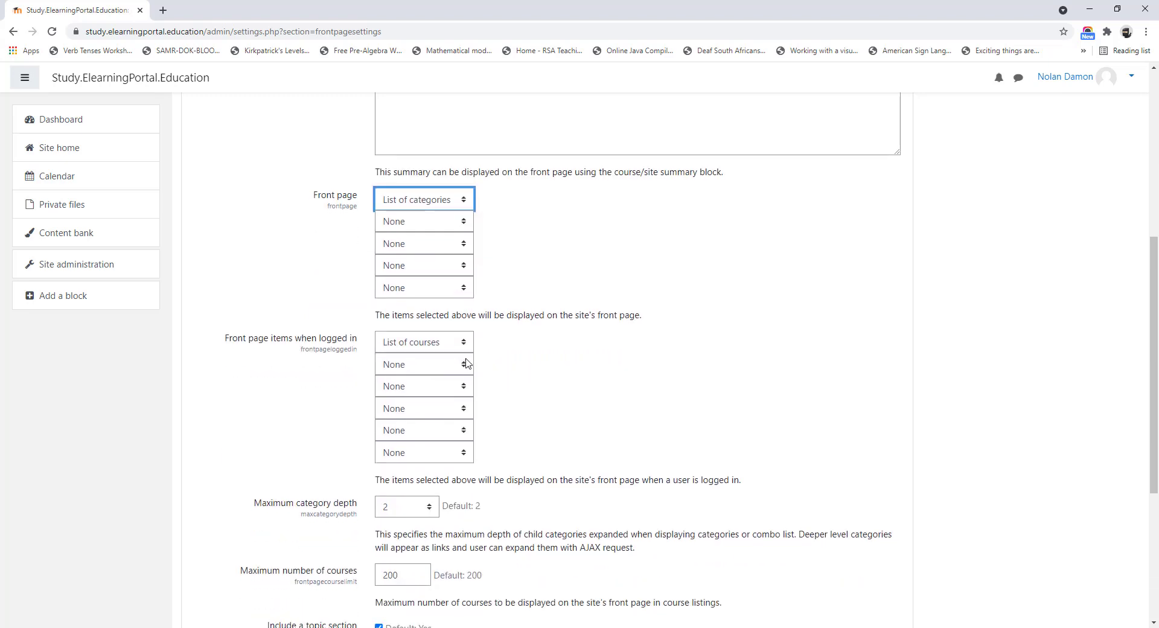
pyautogui.click(463, 343)
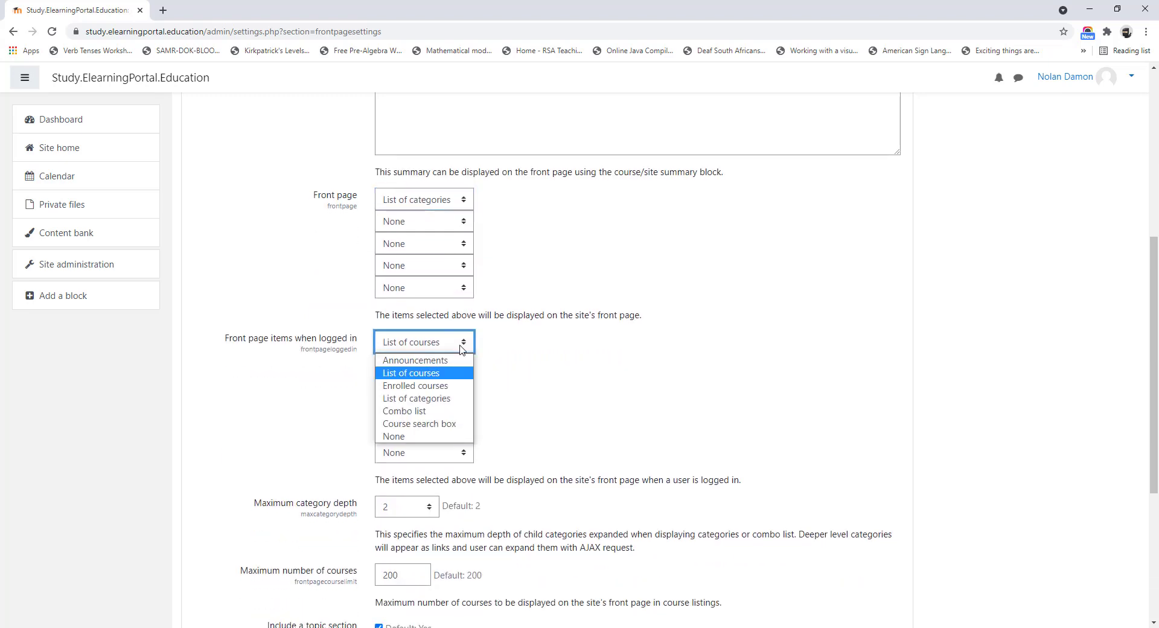
pyautogui.click(428, 399)
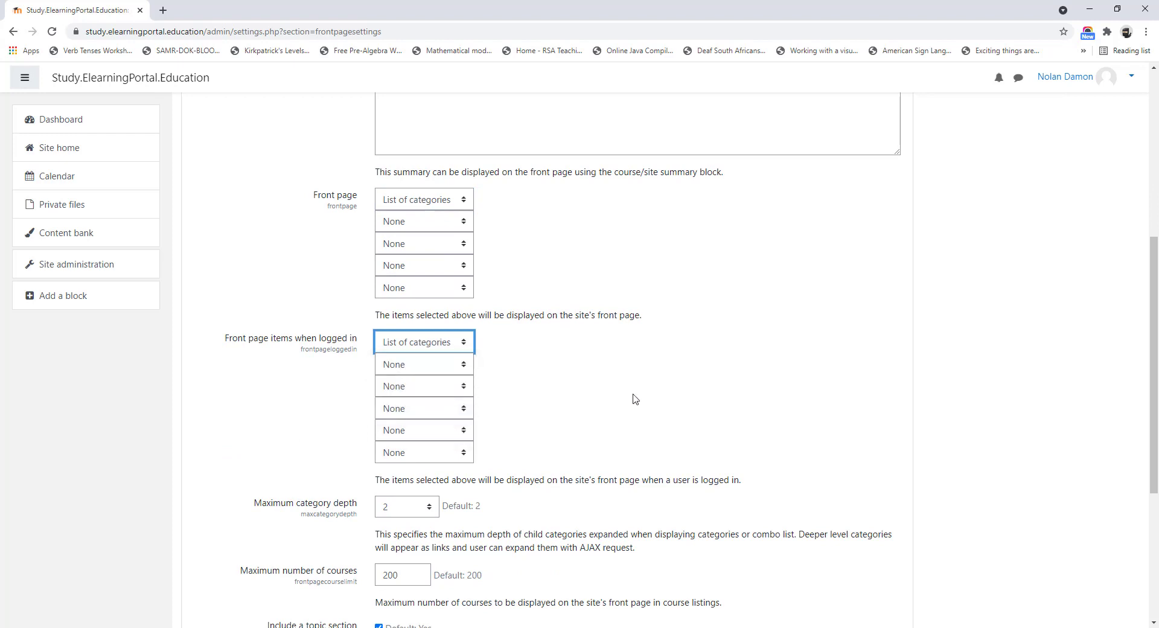
pyautogui.scroll(-5, 642, 397)
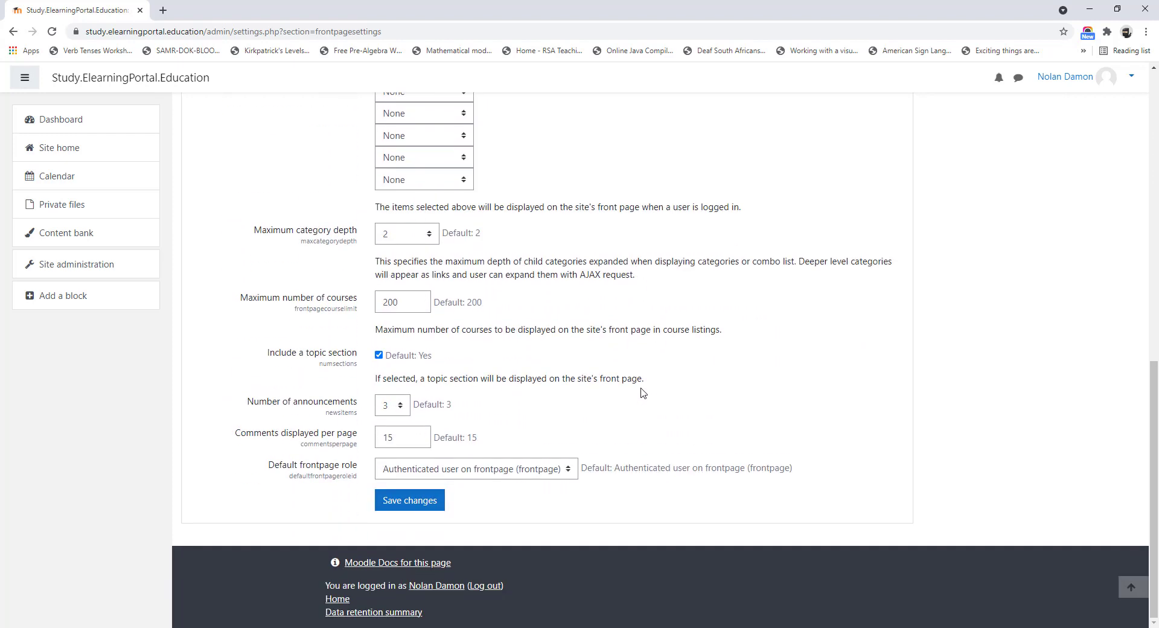
pyautogui.click(421, 506)
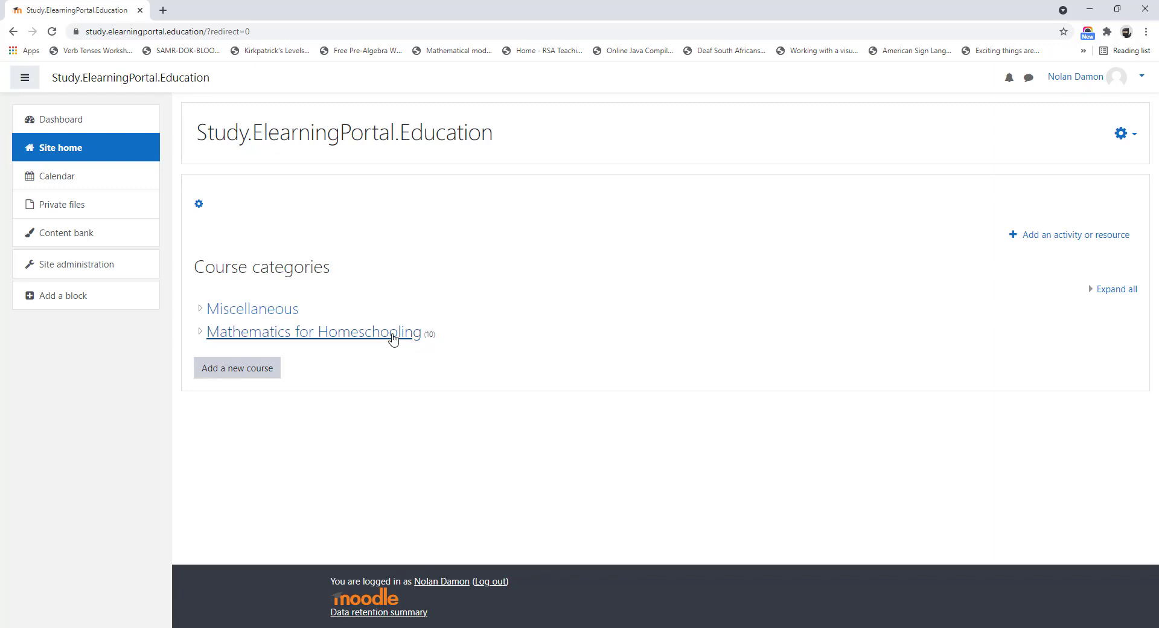
# Browse the Mathematics for Homeschooling category's ten courses, go back, and reopen the category.
pyautogui.click(314, 339)
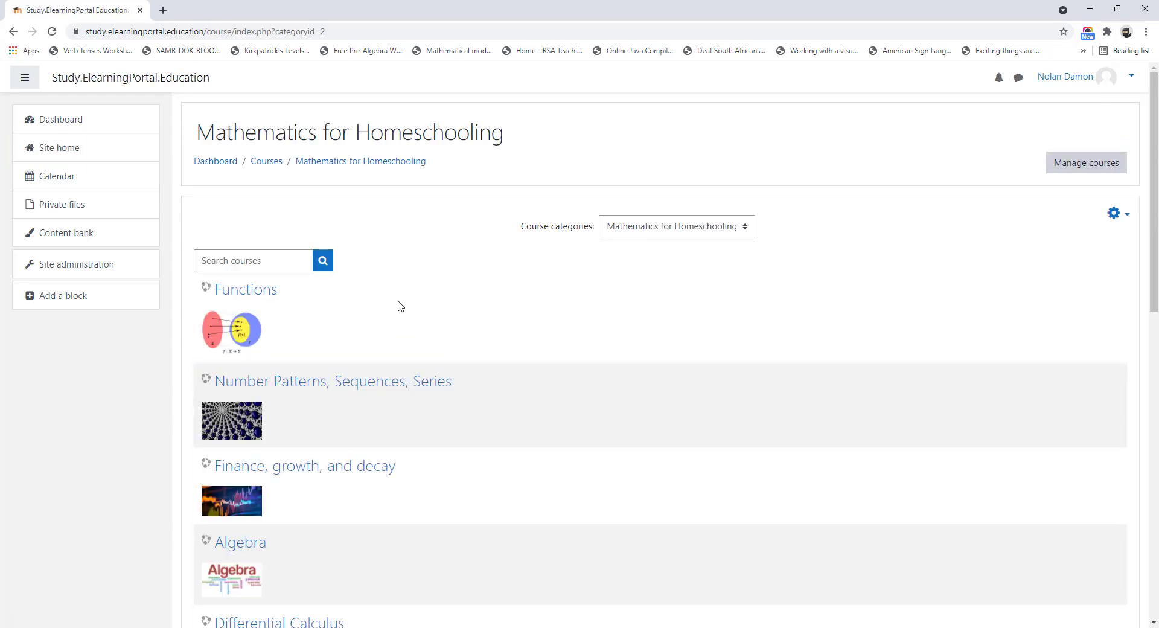
pyautogui.scroll(-3, 380, 272)
pyautogui.scroll(-2, 333, 392)
pyautogui.scroll(-7, 331, 412)
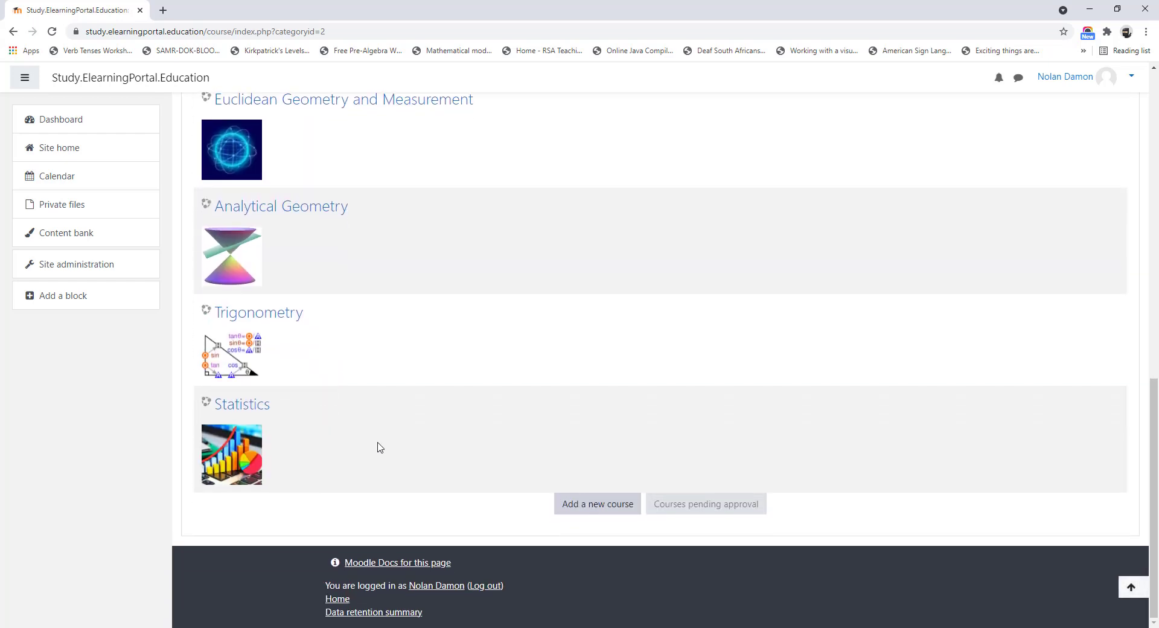
pyautogui.scroll(10, 380, 447)
pyautogui.scroll(3, 379, 445)
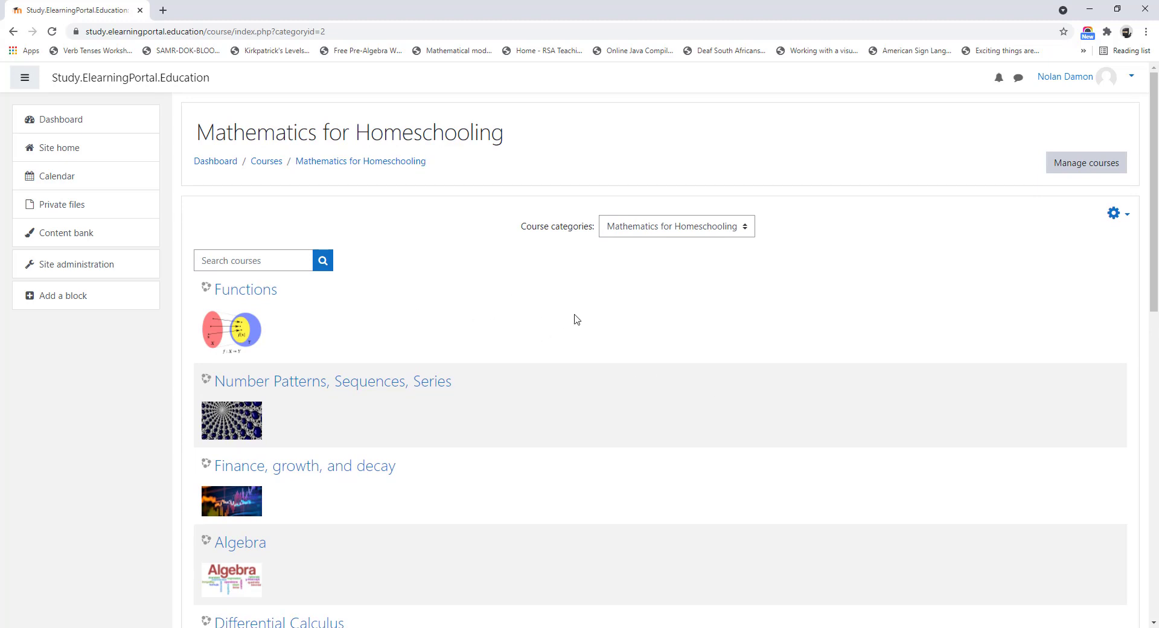
pyautogui.hotkey('alt', 'Left')
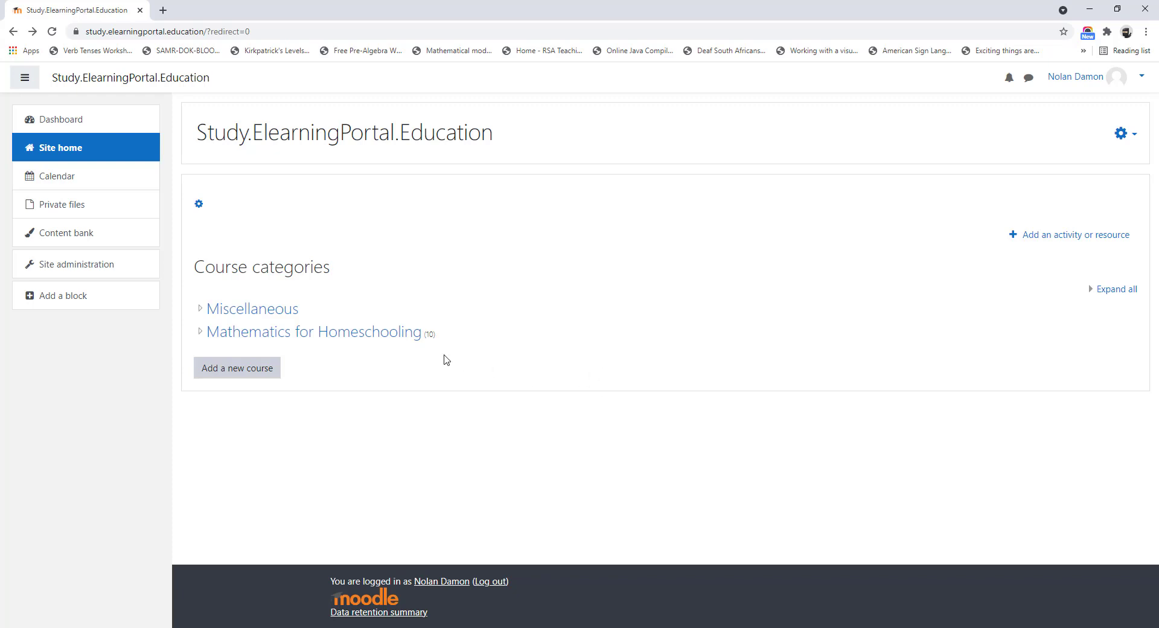
pyautogui.click(394, 337)
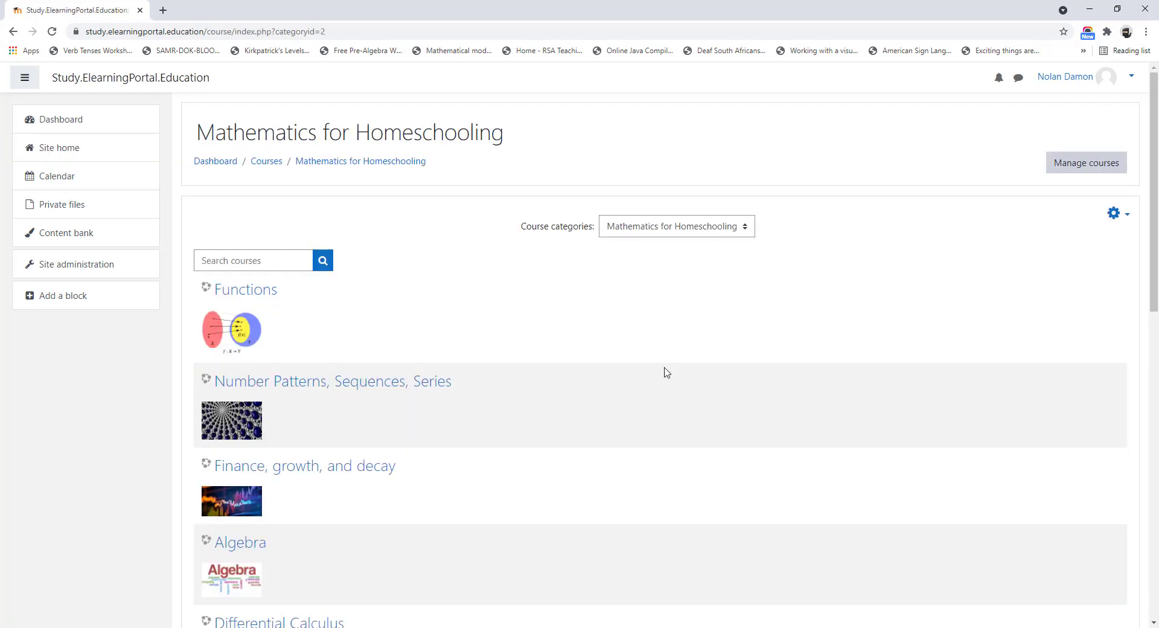